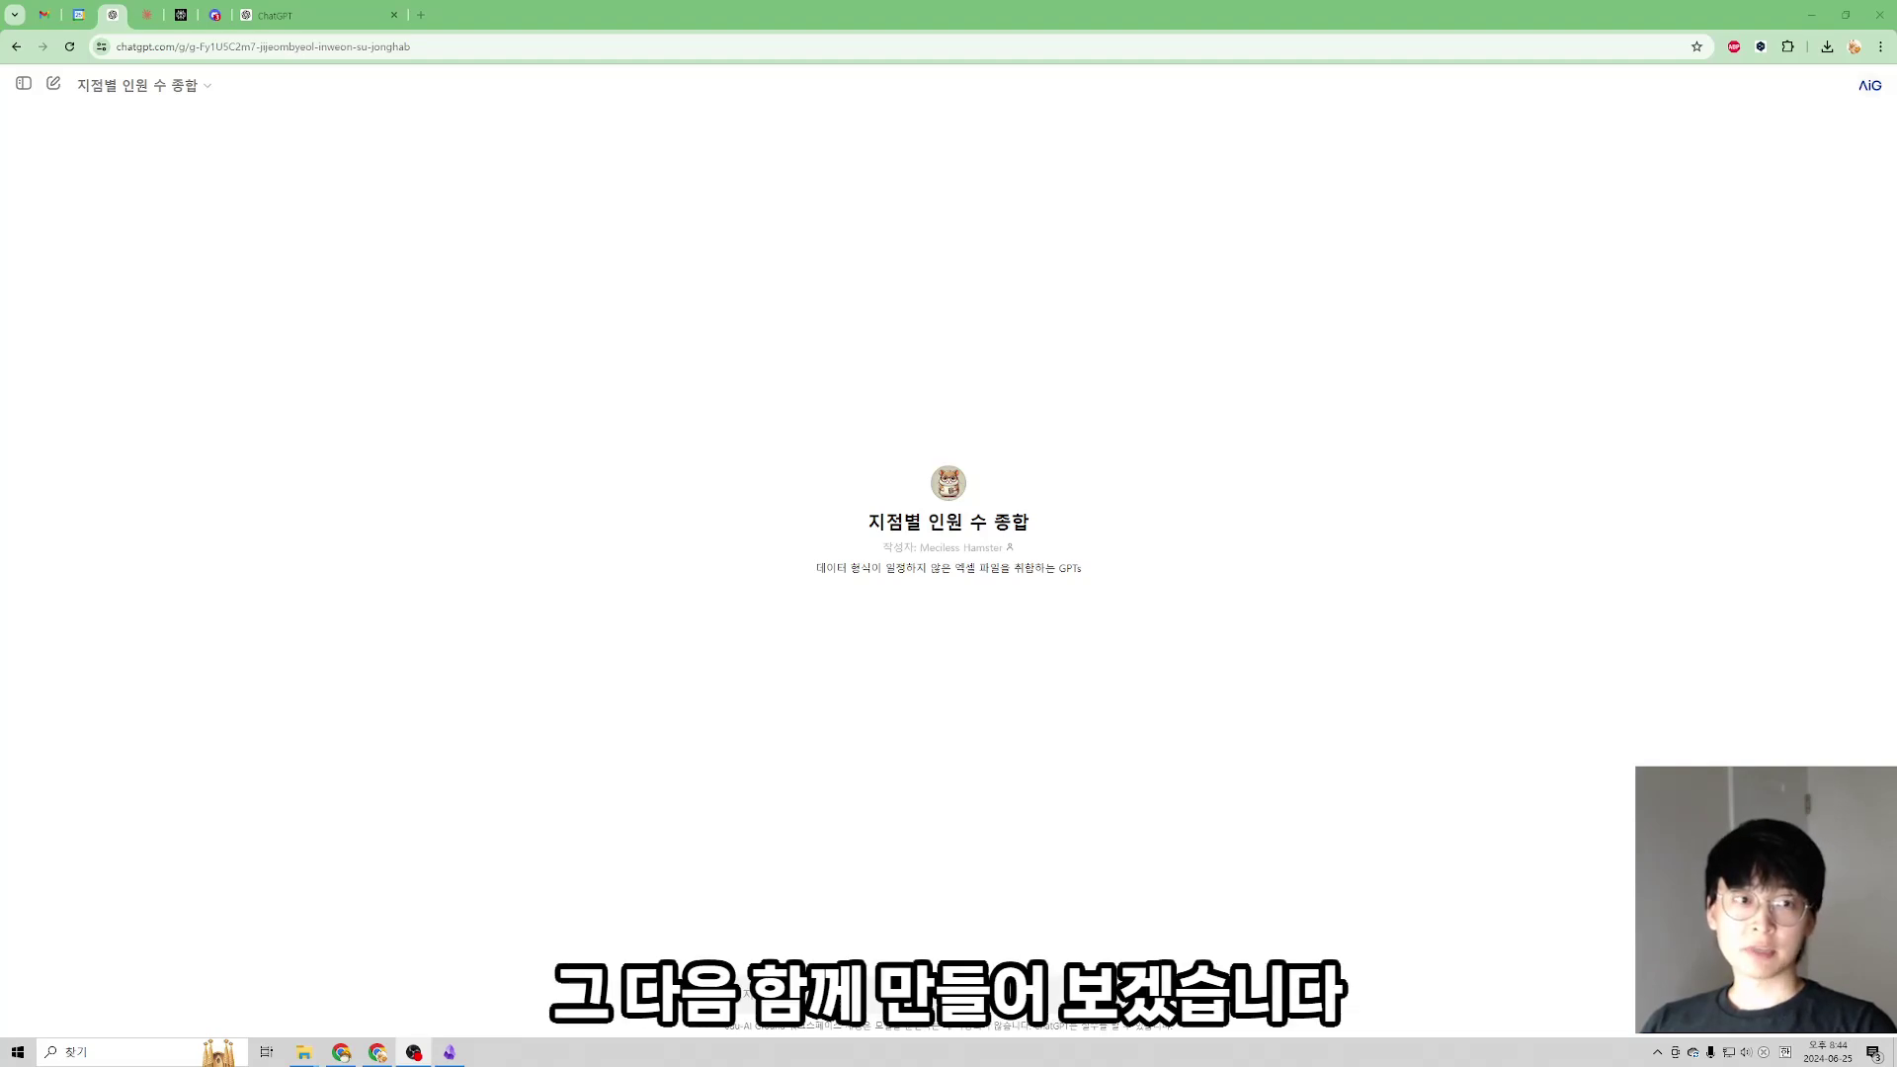
- Switch to File Explorer, review the branch Excel files in the headcount folder, and close the opened sample workbook 부산서면.xlsx
{"action": "key", "text": "alt+Tab"}
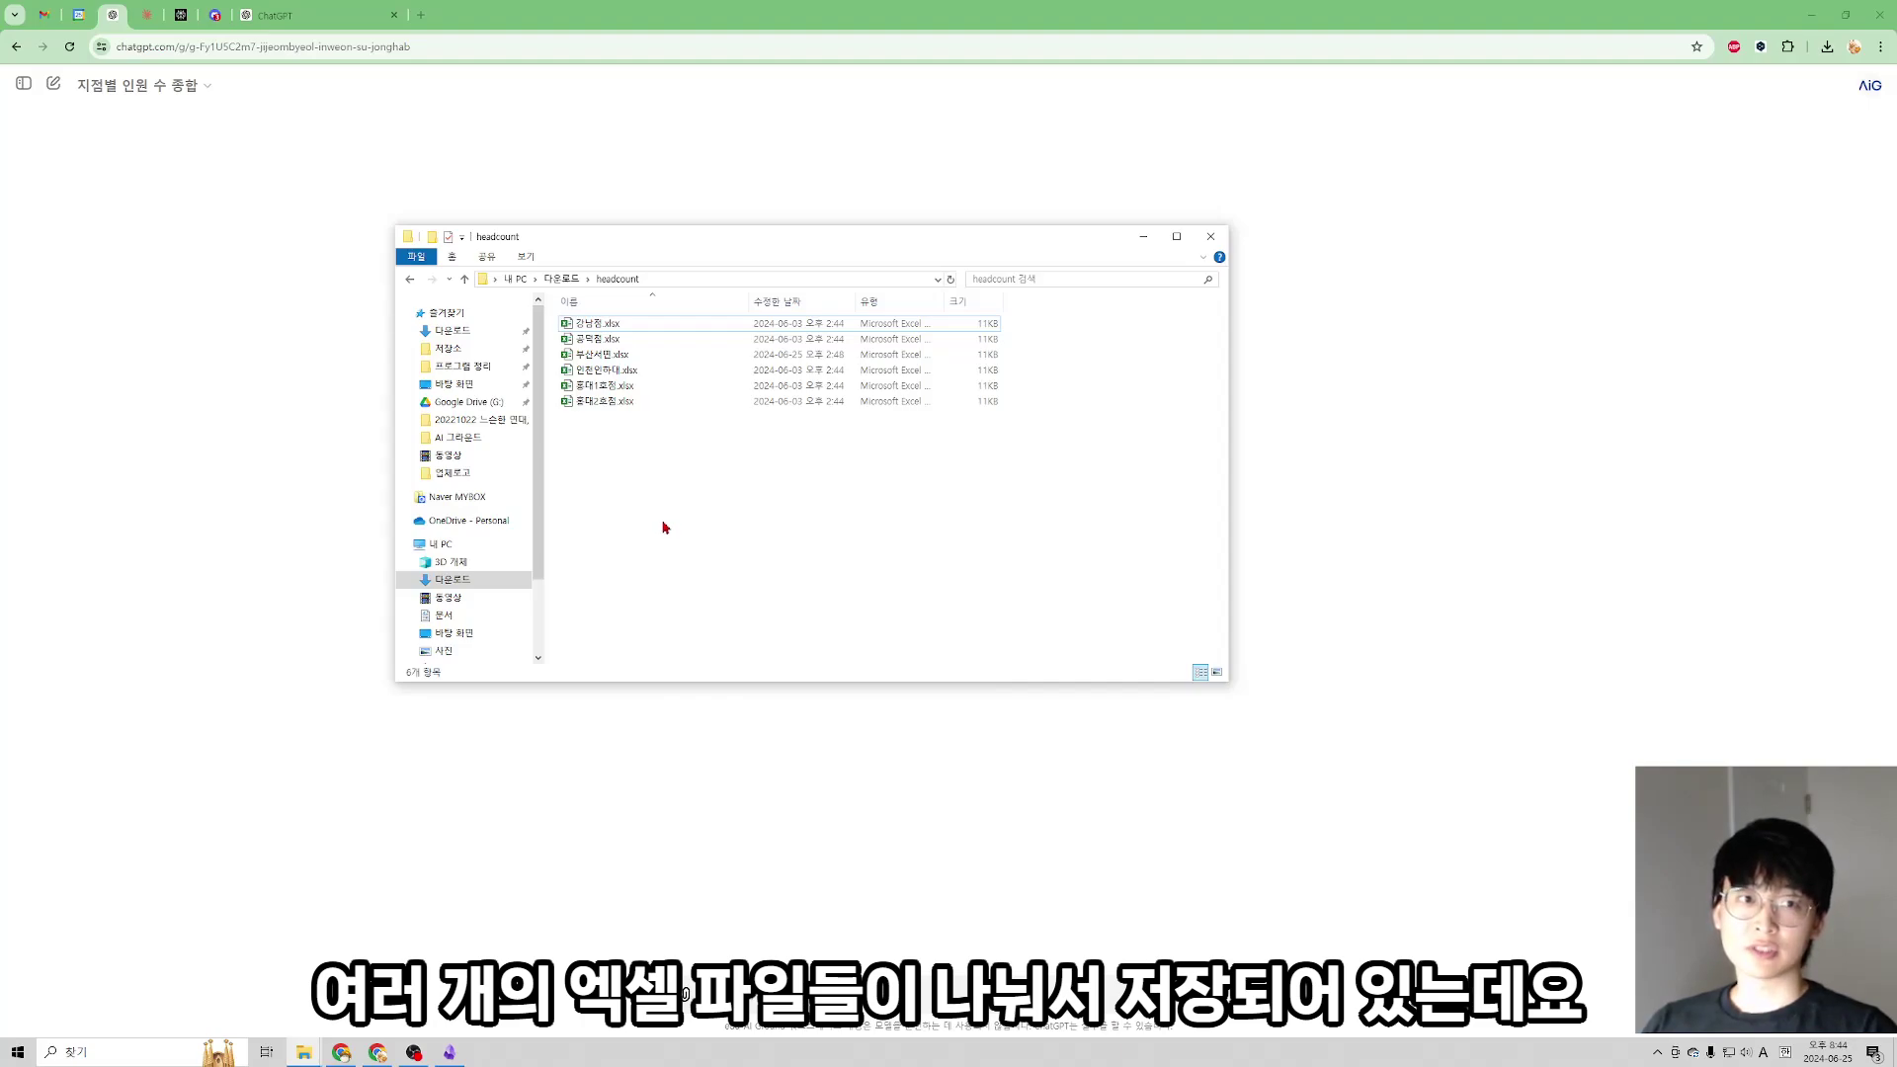
{"action": "left_click_drag", "start_coordinate": [663, 520], "coordinate": [635, 328]}
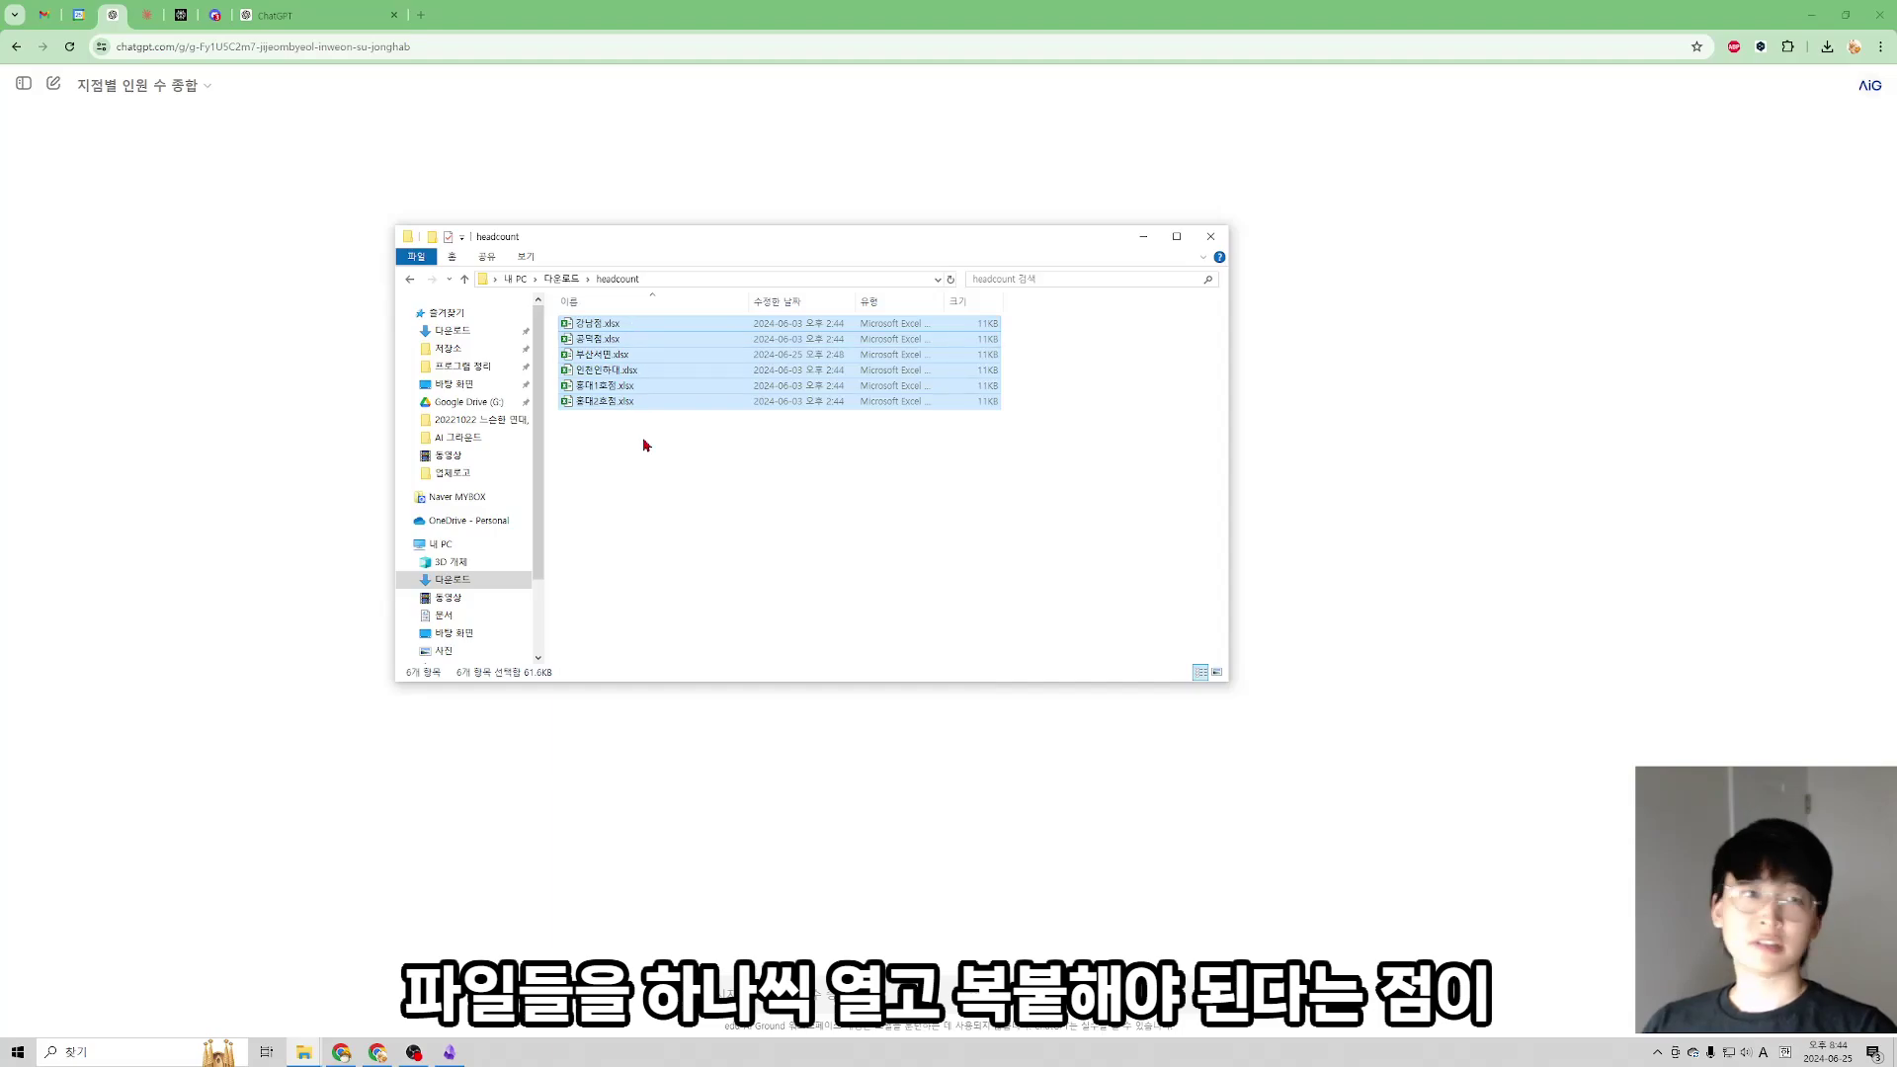
{"action": "left_click", "coordinate": [646, 446]}
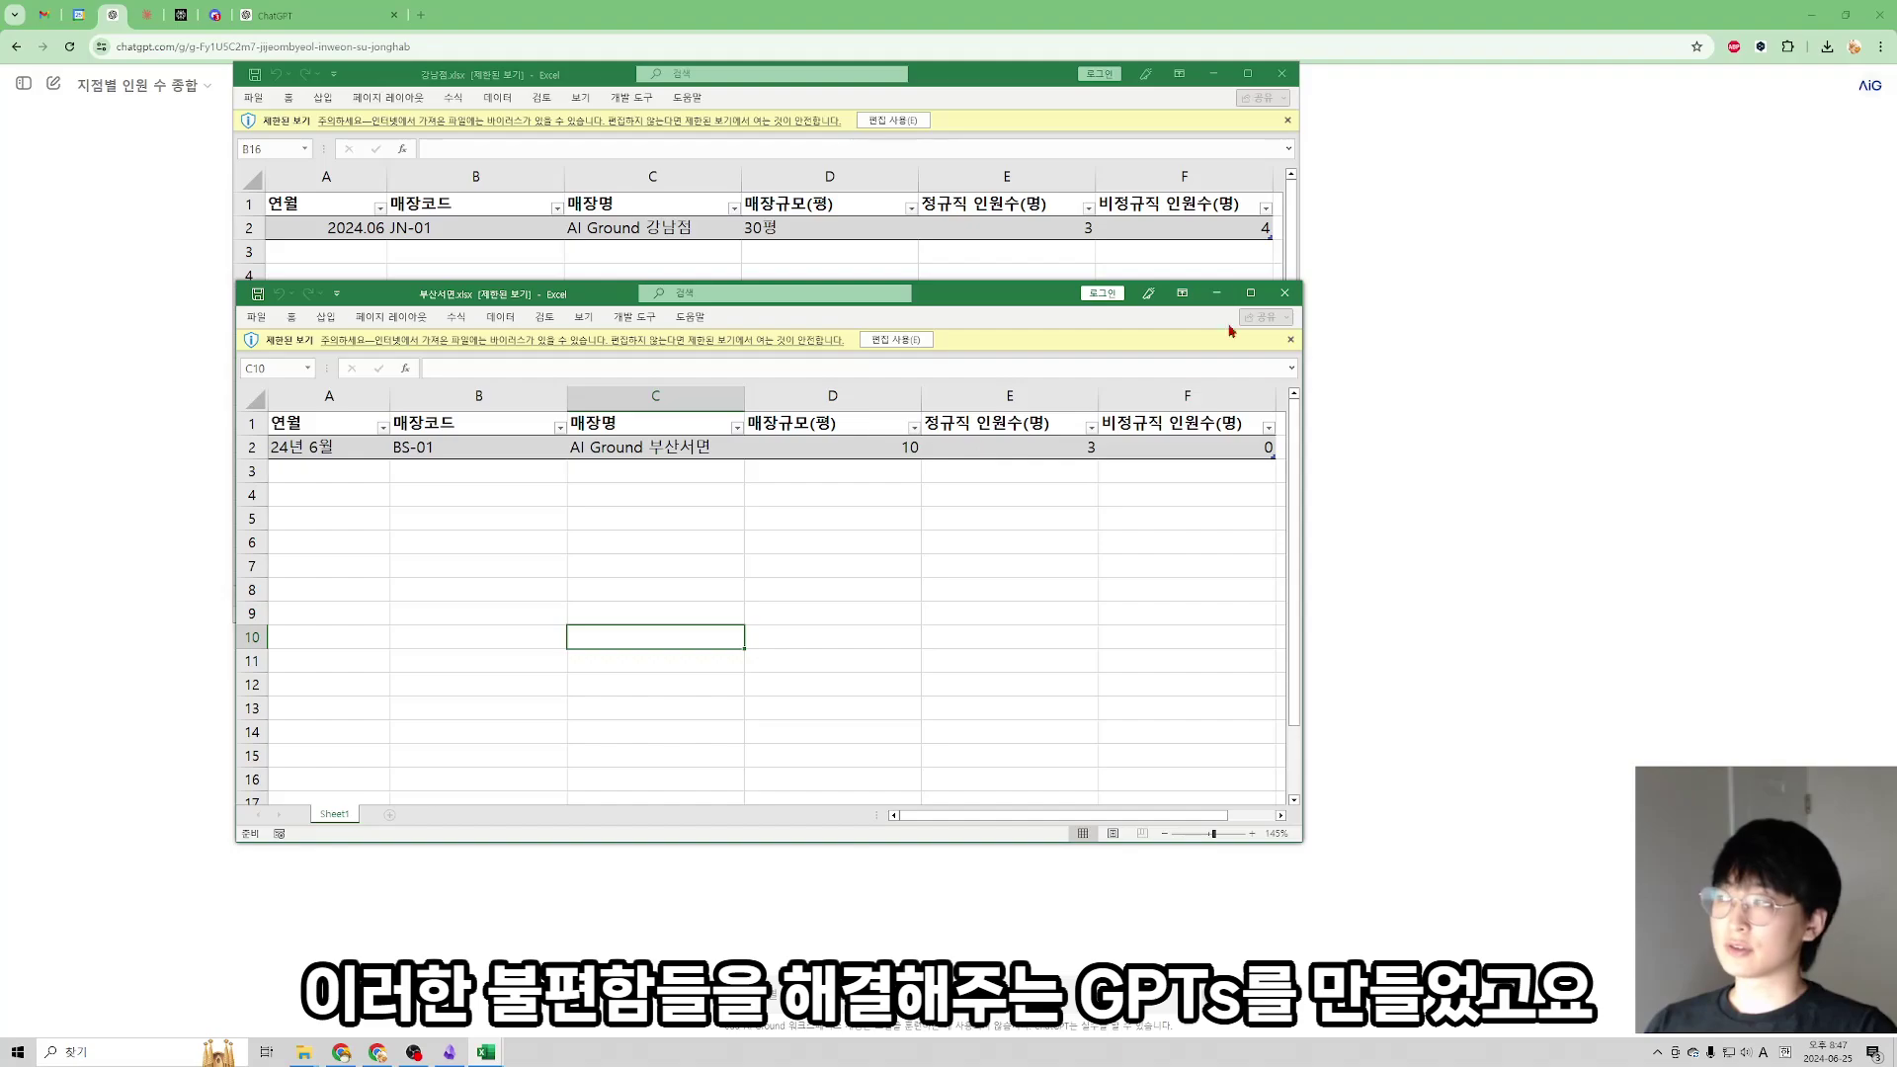
{"action": "left_click", "coordinate": [1284, 293]}
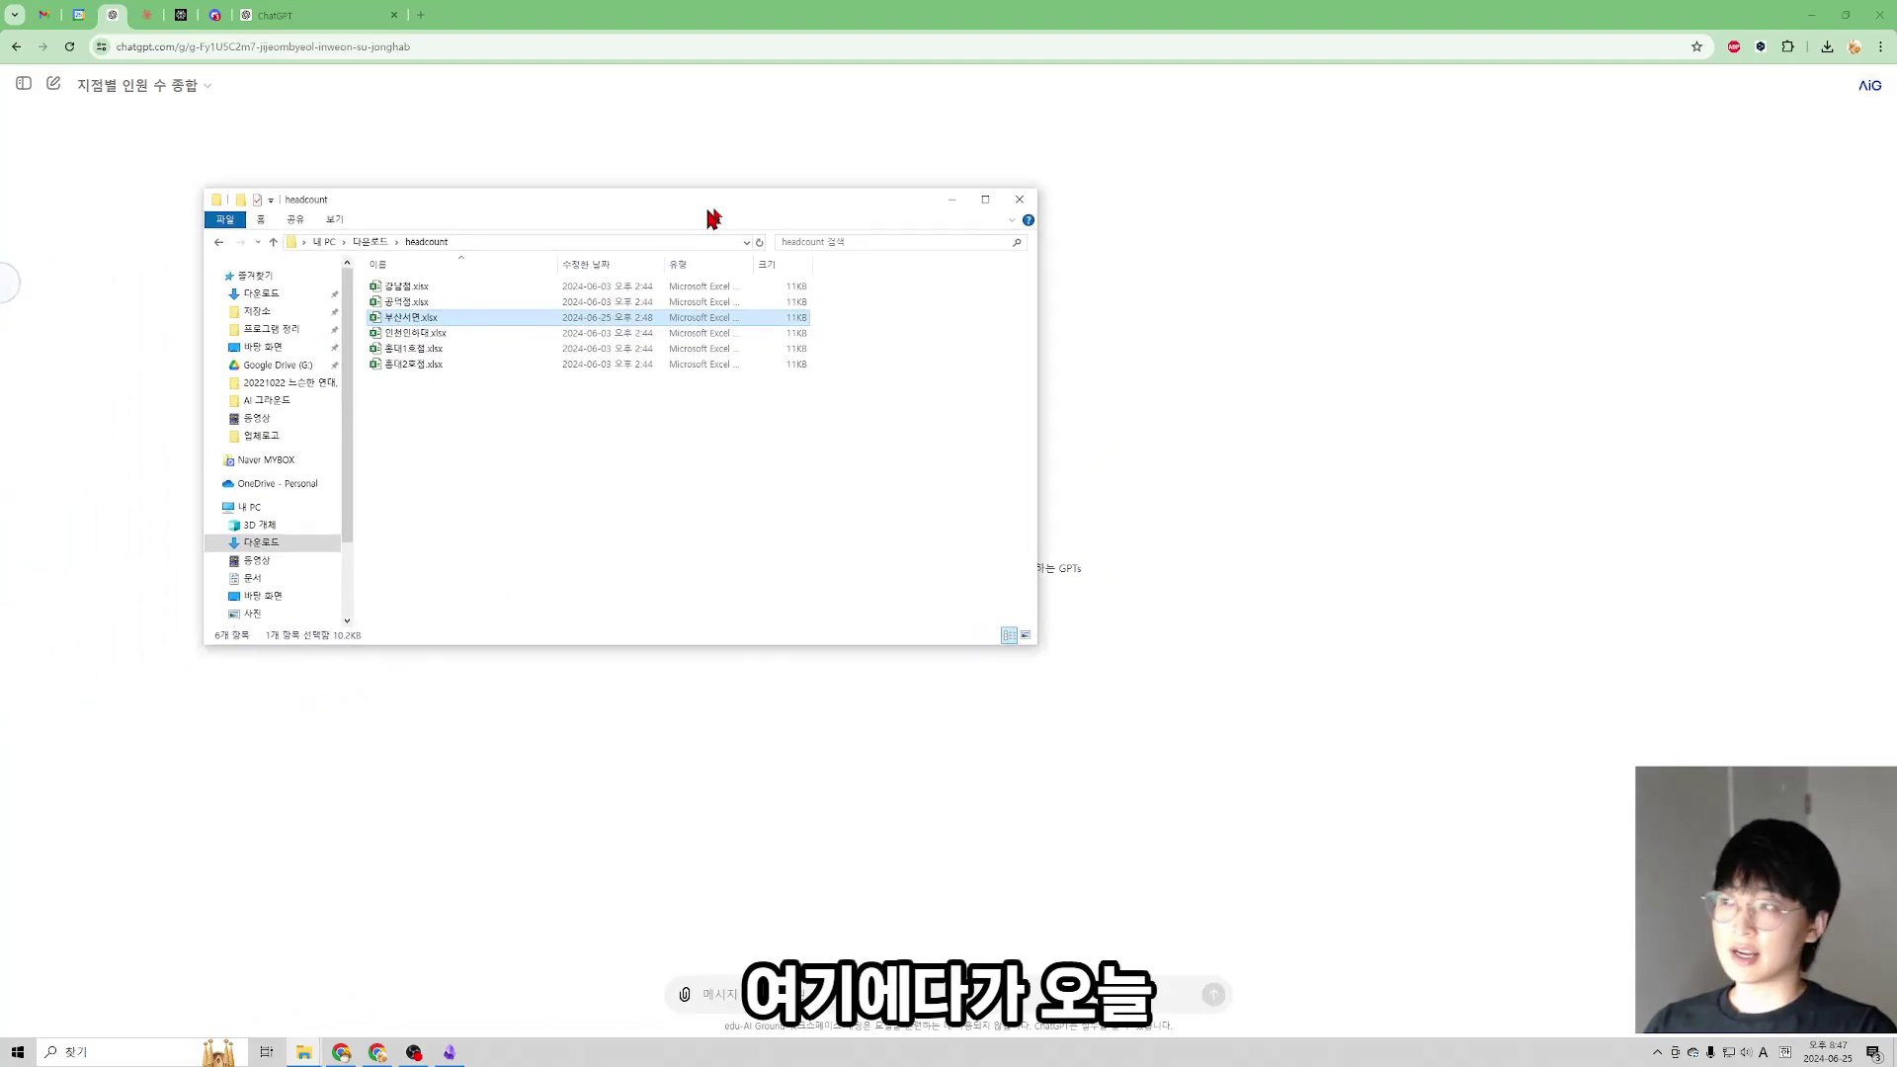
- Try to attach all six branch workbooks from the headcount folder to the 지점별 인원 수 종합 chat
{"action": "left_click_drag", "start_coordinate": [720, 204], "coordinate": [542, 83]}
{"action": "left_click_drag", "start_coordinate": [314, 291], "coordinate": [255, 161]}
{"action": "left_click", "coordinate": [309, 306]}
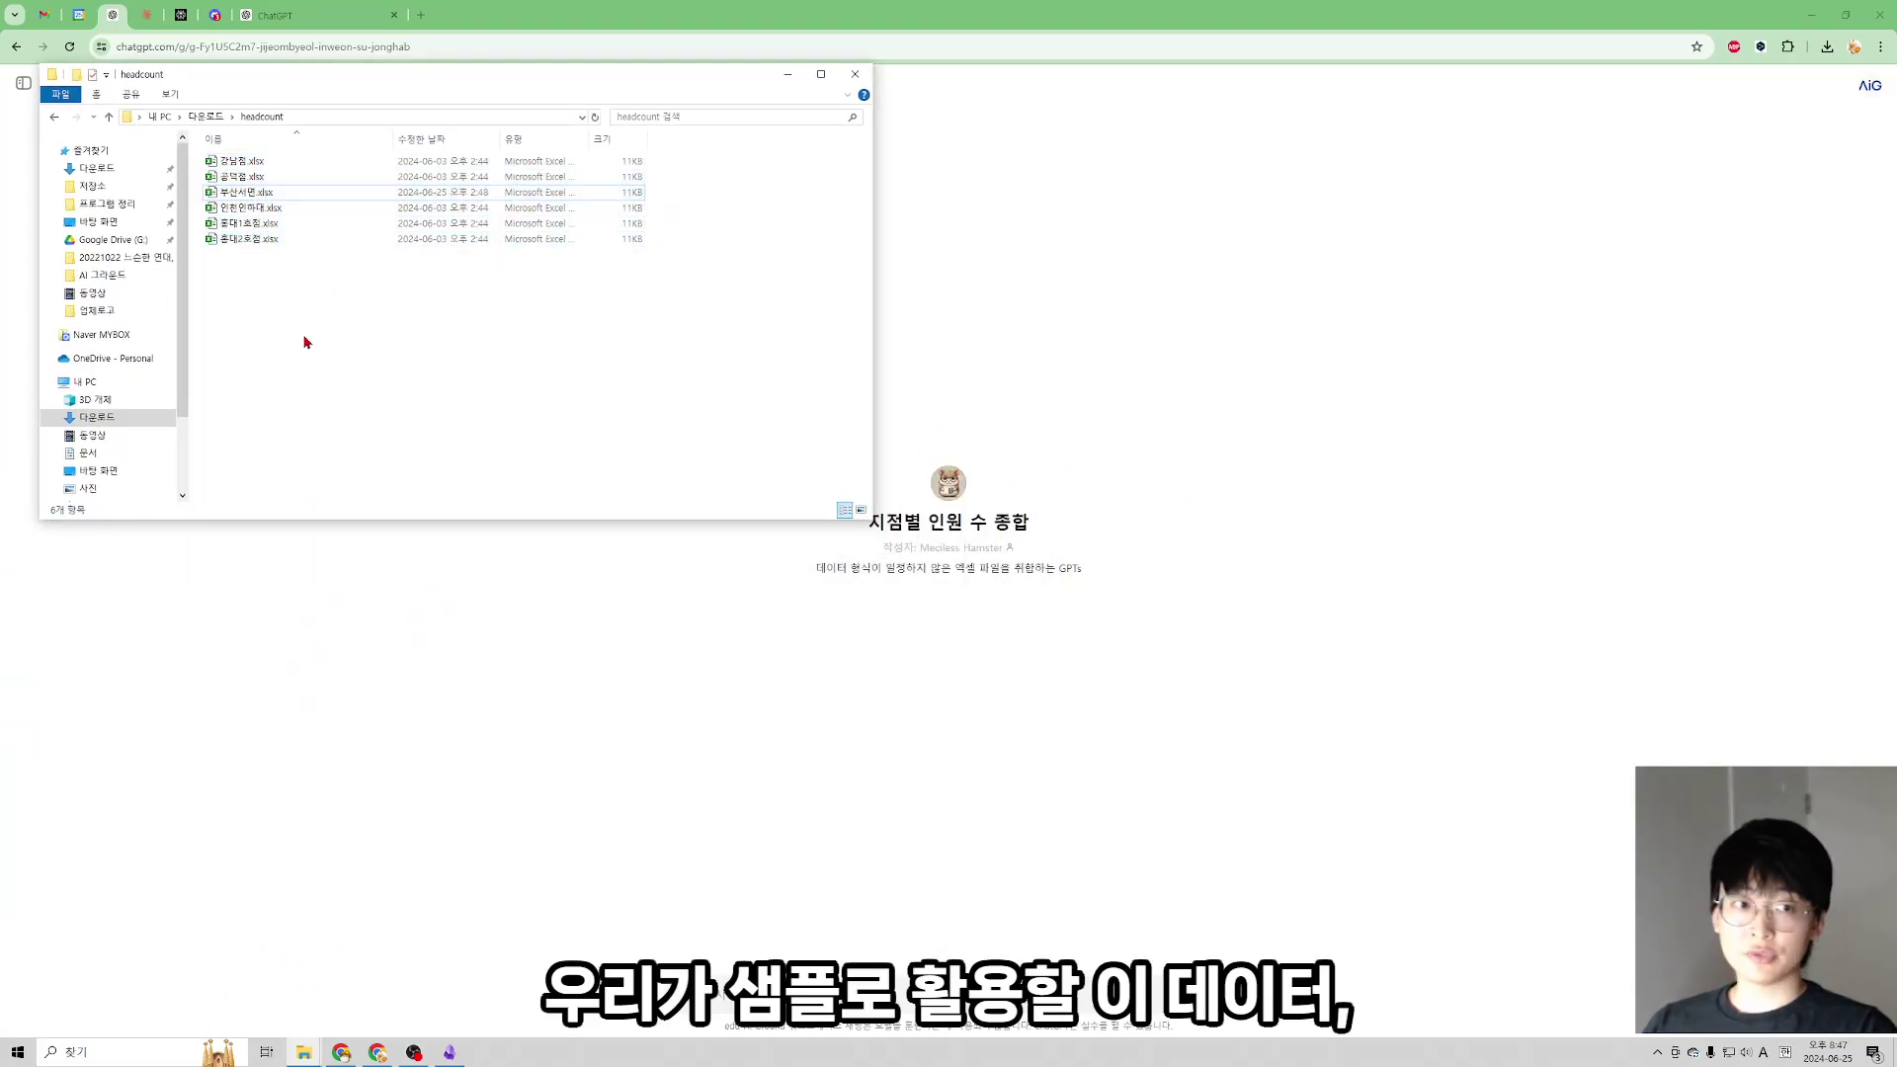
{"action": "left_click_drag", "start_coordinate": [312, 356], "coordinate": [254, 161]}
{"action": "left_click_drag", "start_coordinate": [252, 241], "coordinate": [857, 884]}
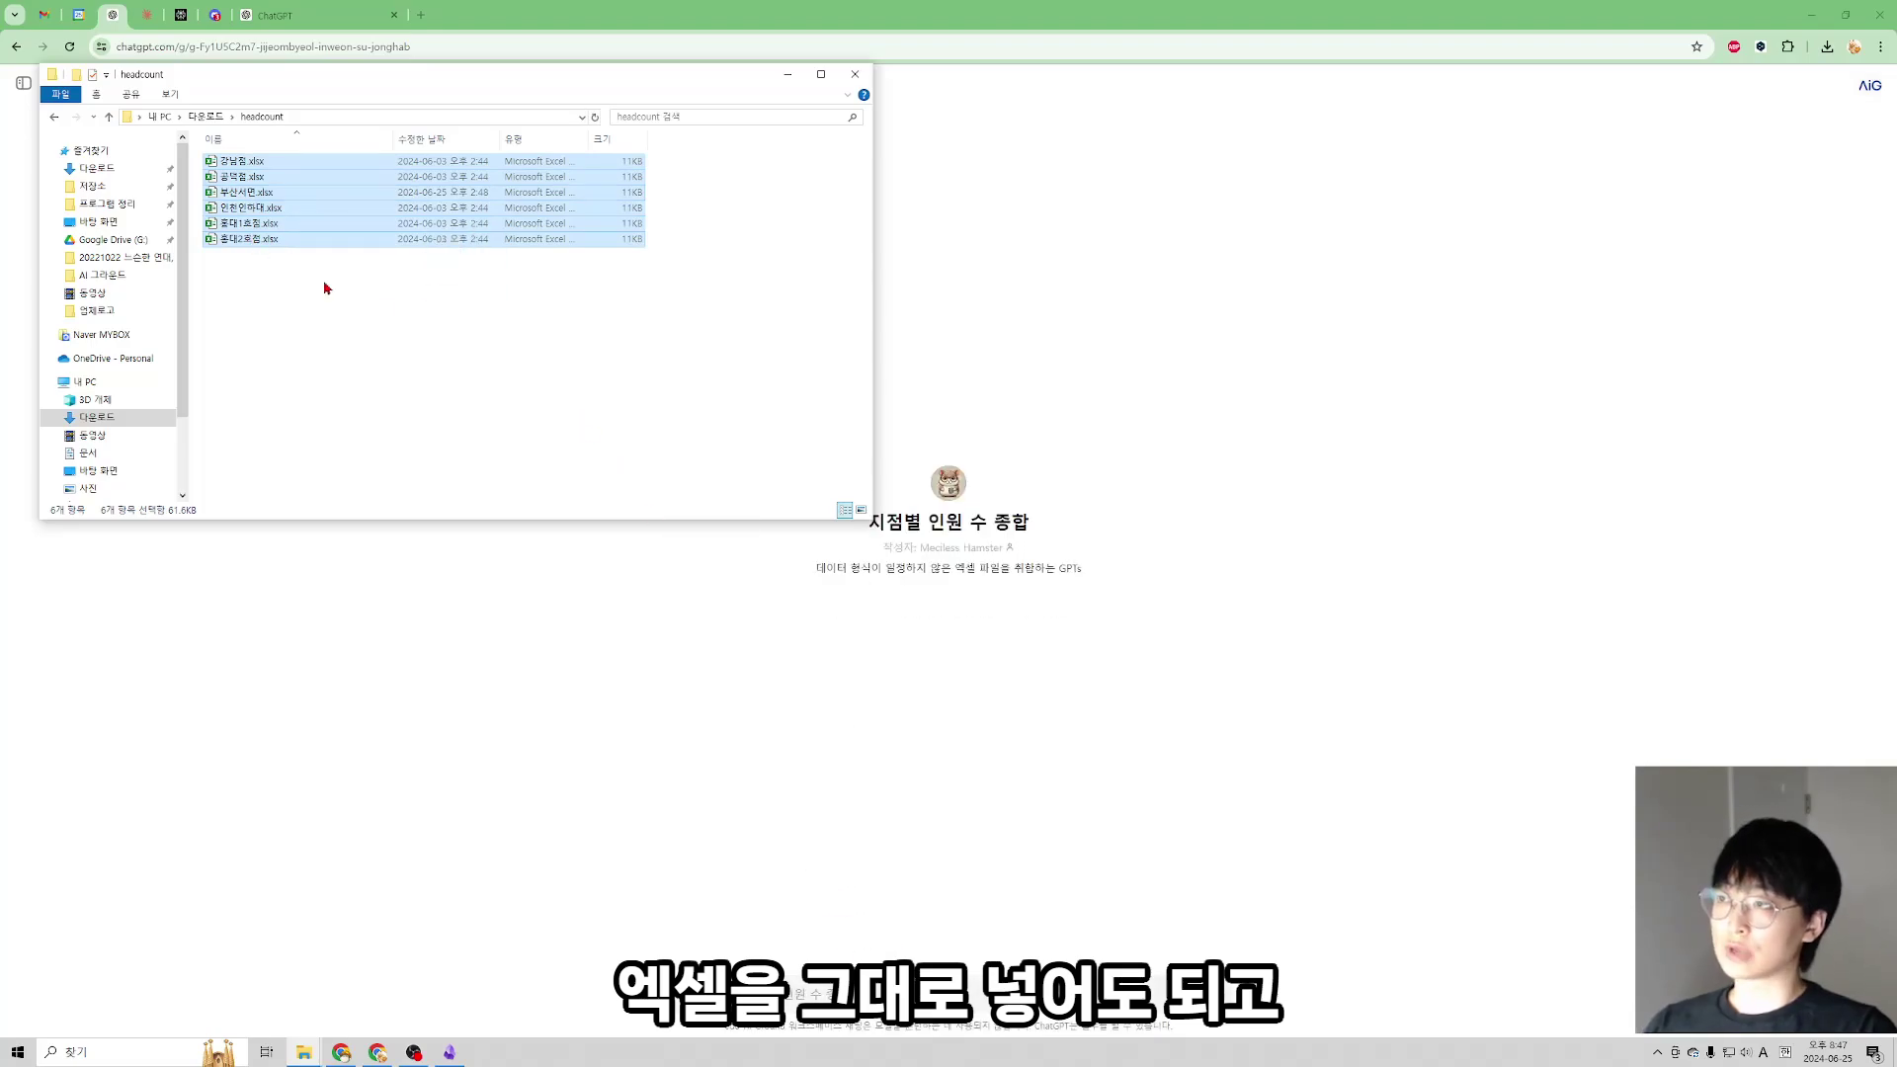
- Attach headcount.zip from the 다운로드 folder to the 지점별 인원 수 종합 chat and send it without any prompt text
{"action": "key", "text": "alt+Up"}
{"action": "left_click", "coordinate": [247, 165]}
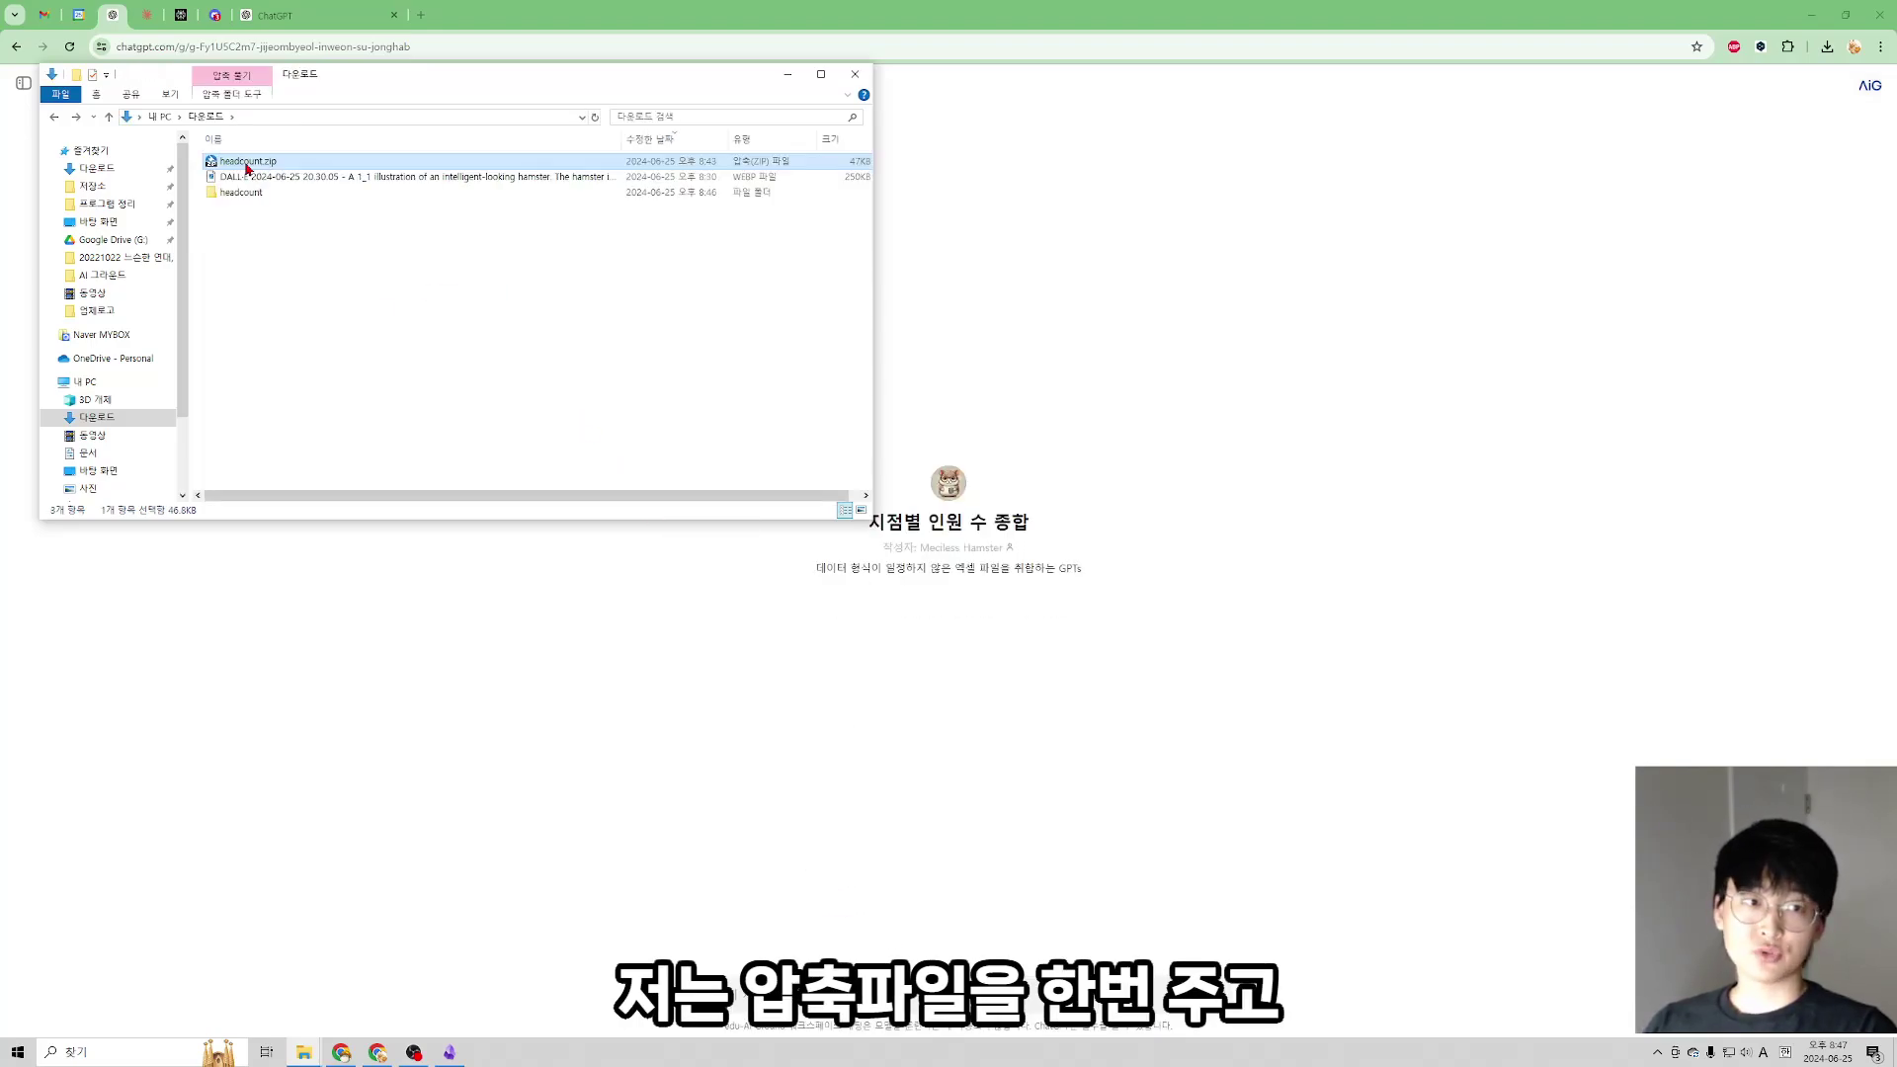
{"action": "left_click_drag", "start_coordinate": [247, 166], "coordinate": [864, 626]}
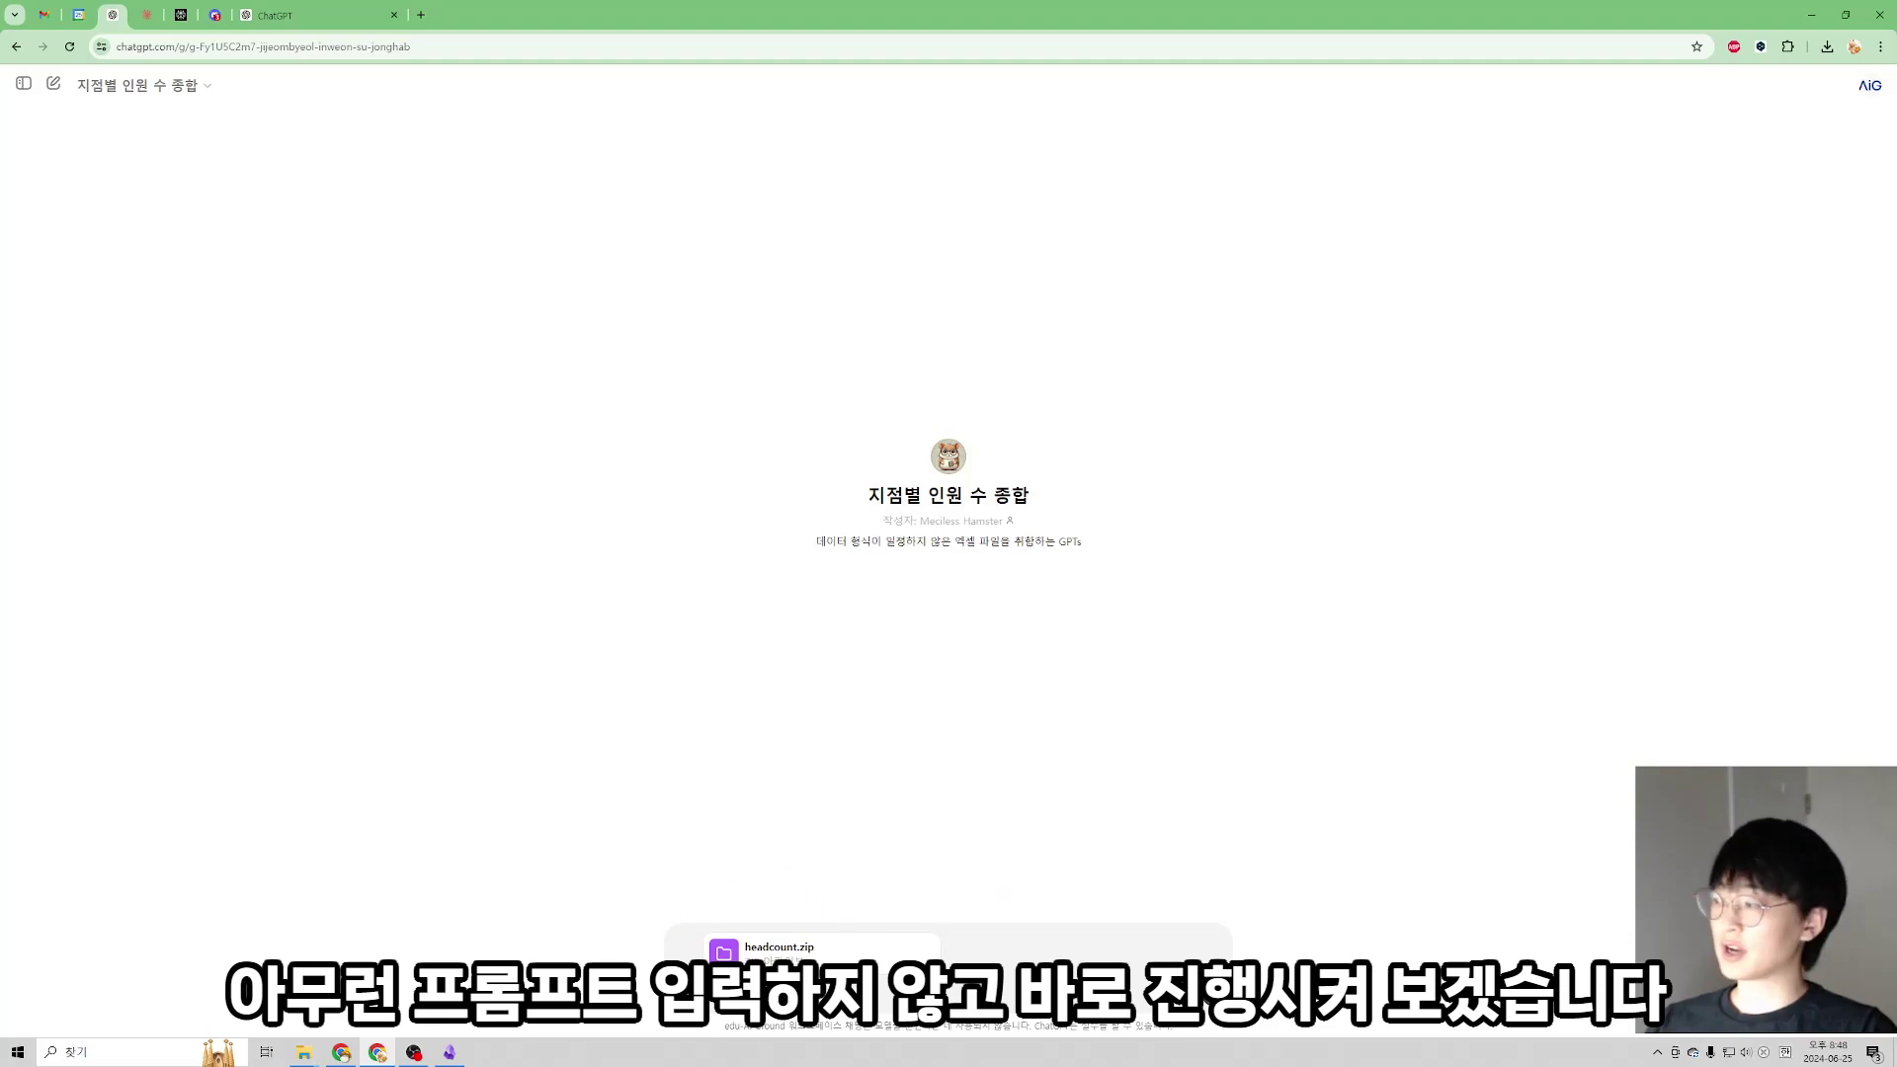
{"action": "key", "text": "Return"}
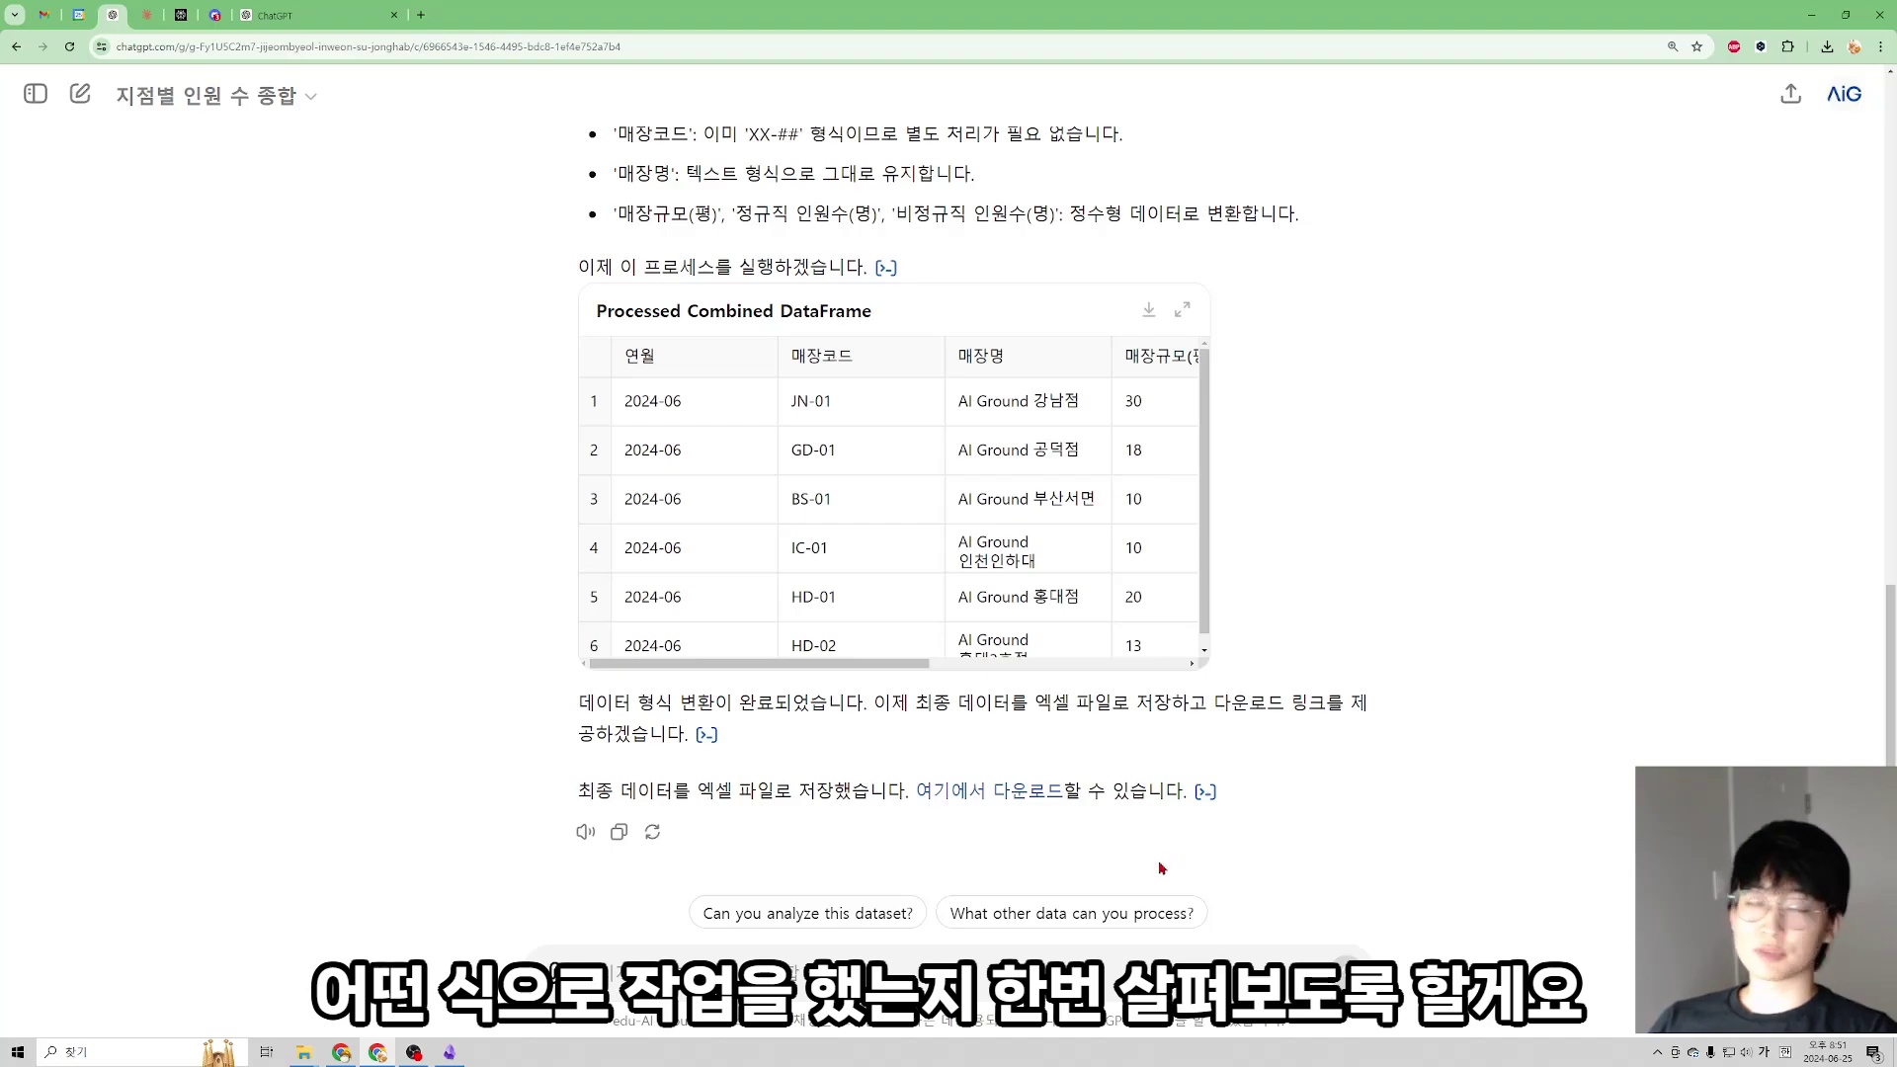
- Examine every column of the Combined DataFrame table in the GPT's answer for differing data formats between branches
{"action": "scroll", "coordinate": [1262, 839], "scroll_direction": "up", "scroll_amount": 10}
{"action": "scroll", "coordinate": [1261, 824], "scroll_direction": "up", "scroll_amount": 3}
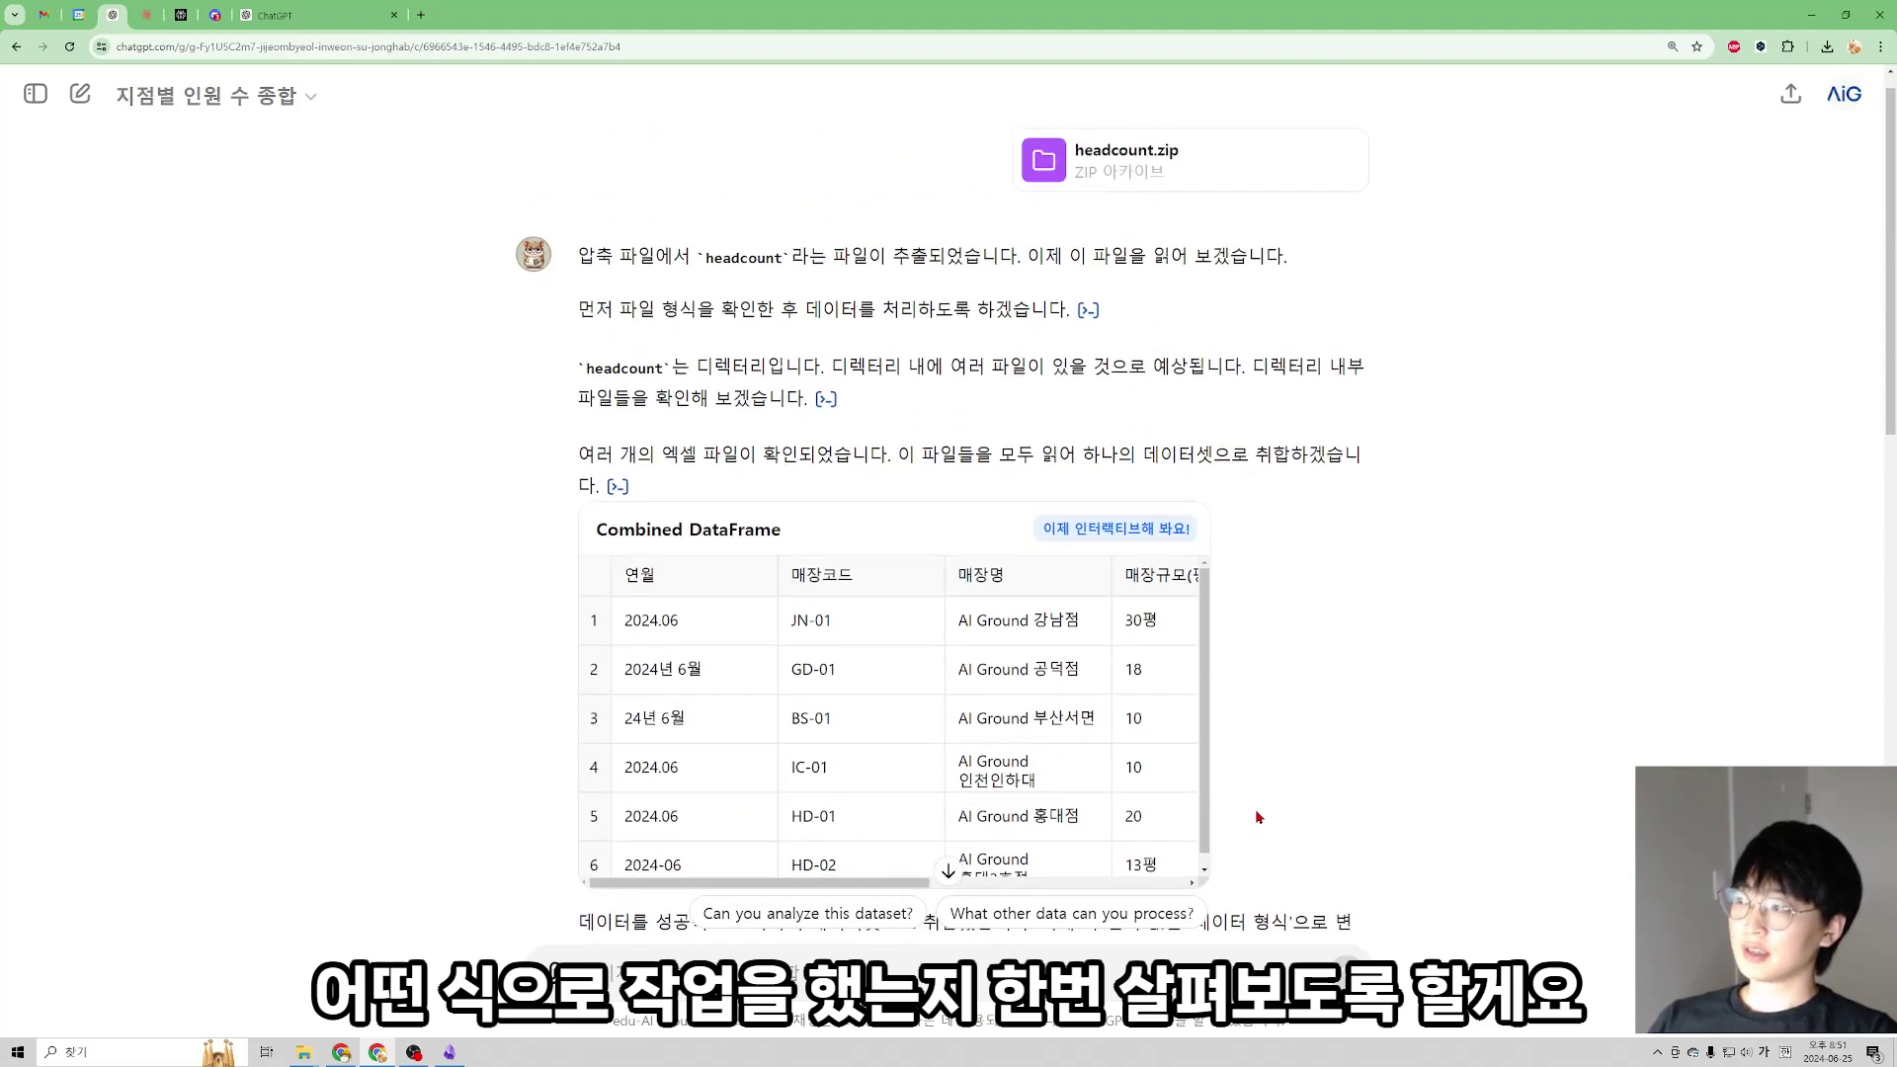
{"action": "scroll", "coordinate": [1254, 805], "scroll_direction": "down", "scroll_amount": 1}
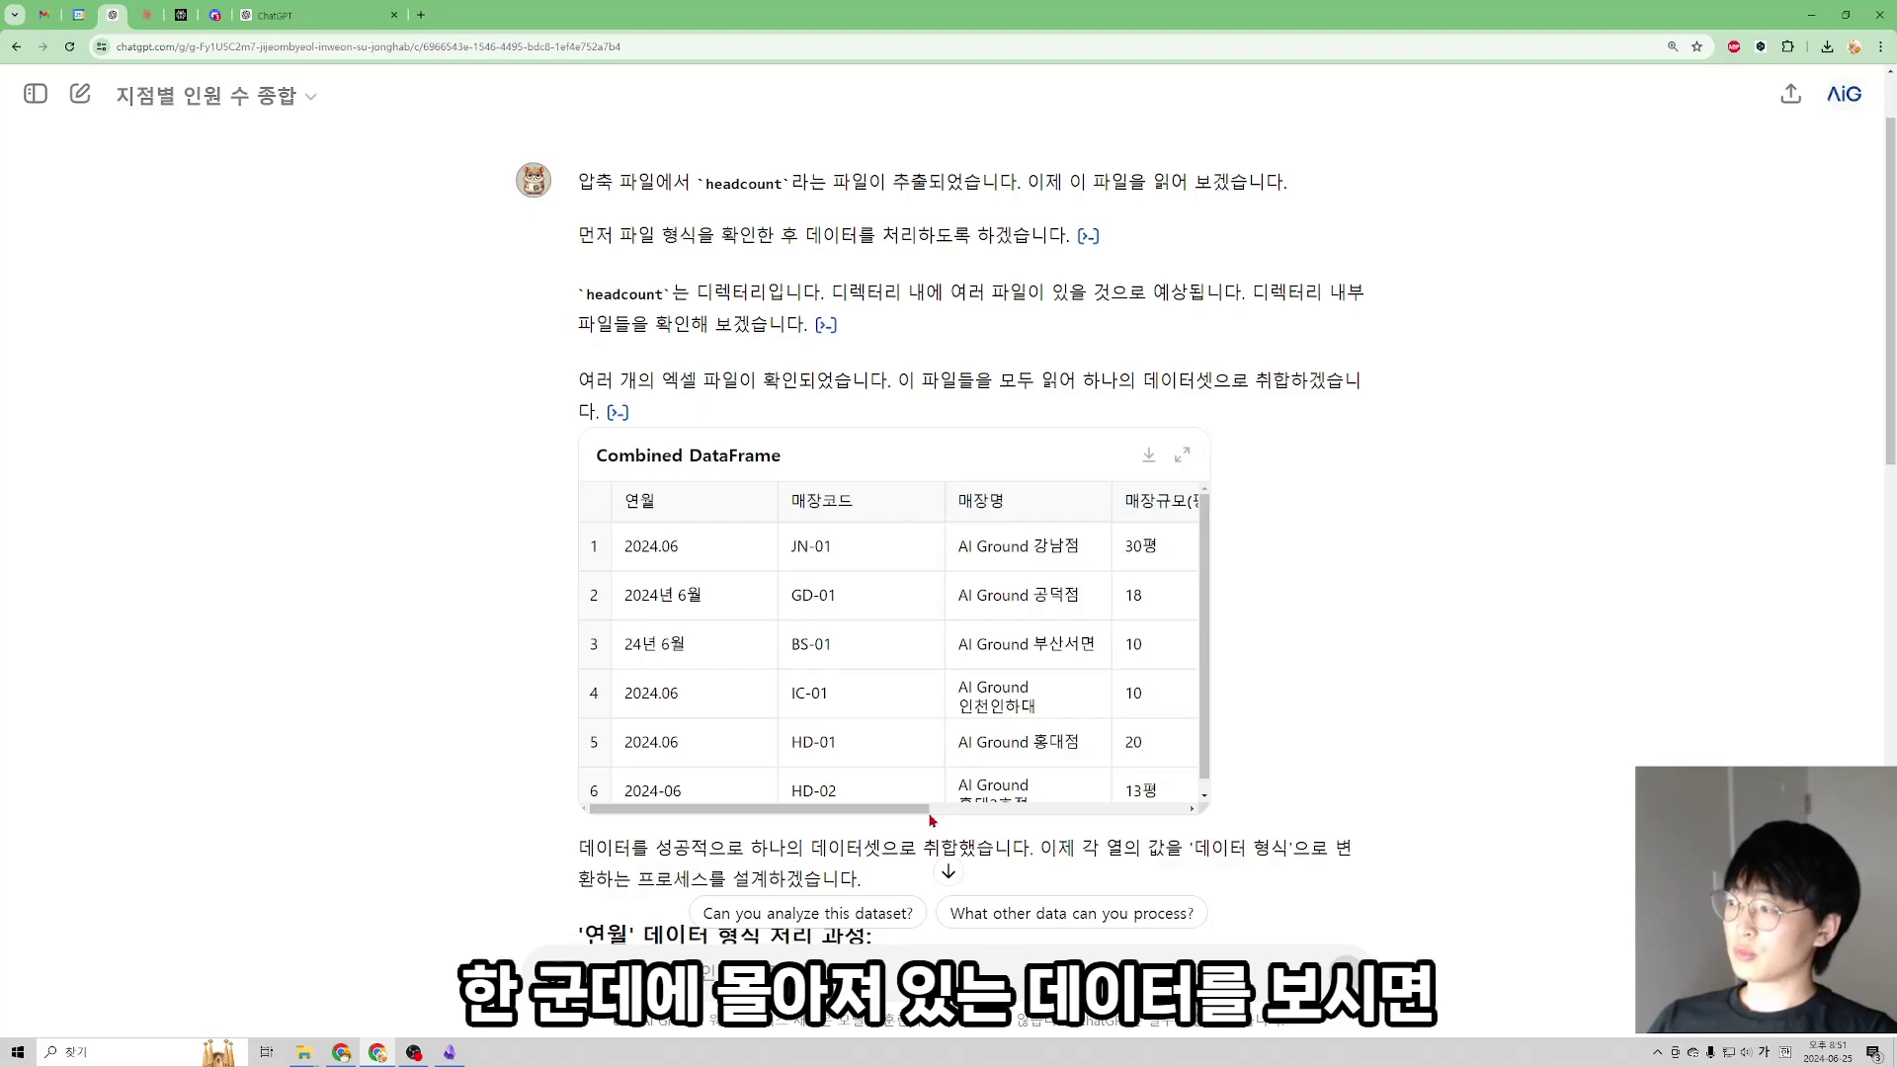
{"action": "left_click_drag", "start_coordinate": [1111, 502], "coordinate": [1140, 502]}
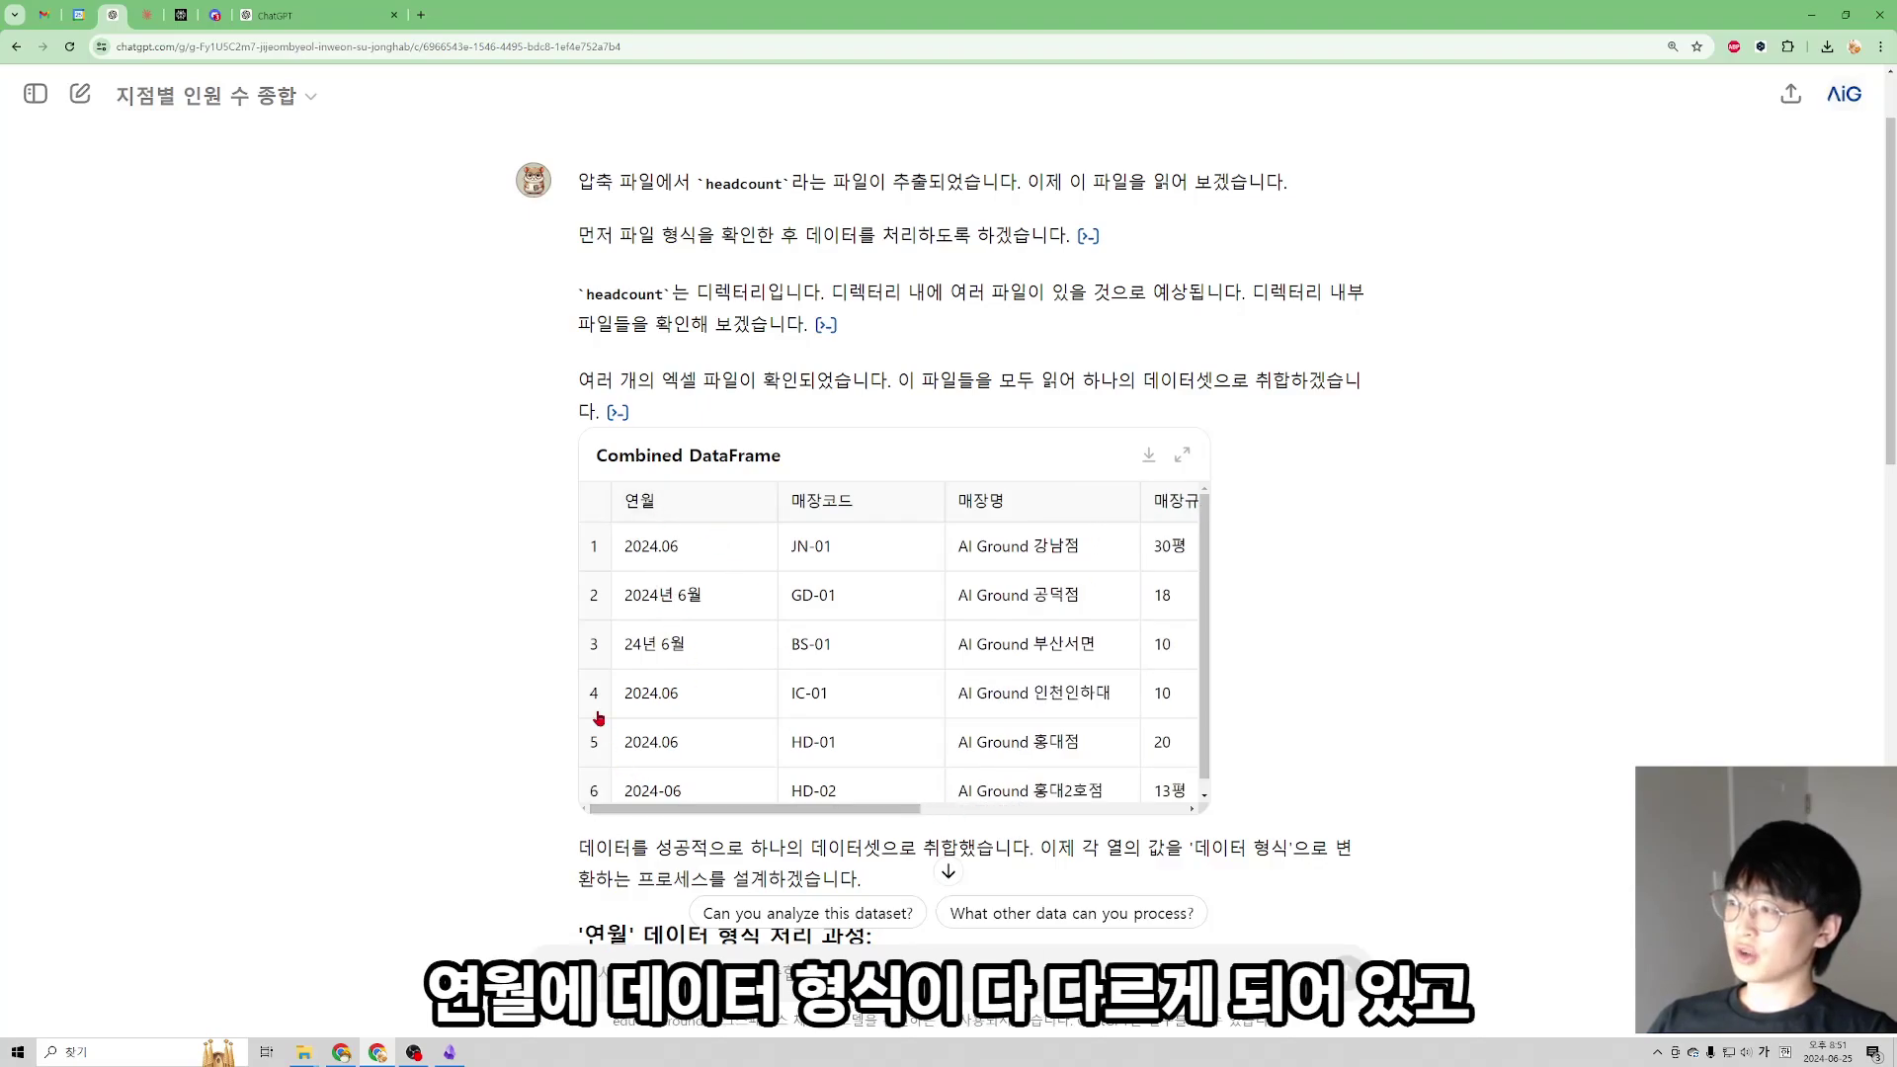
{"action": "left_click_drag", "start_coordinate": [780, 812], "coordinate": [1038, 812]}
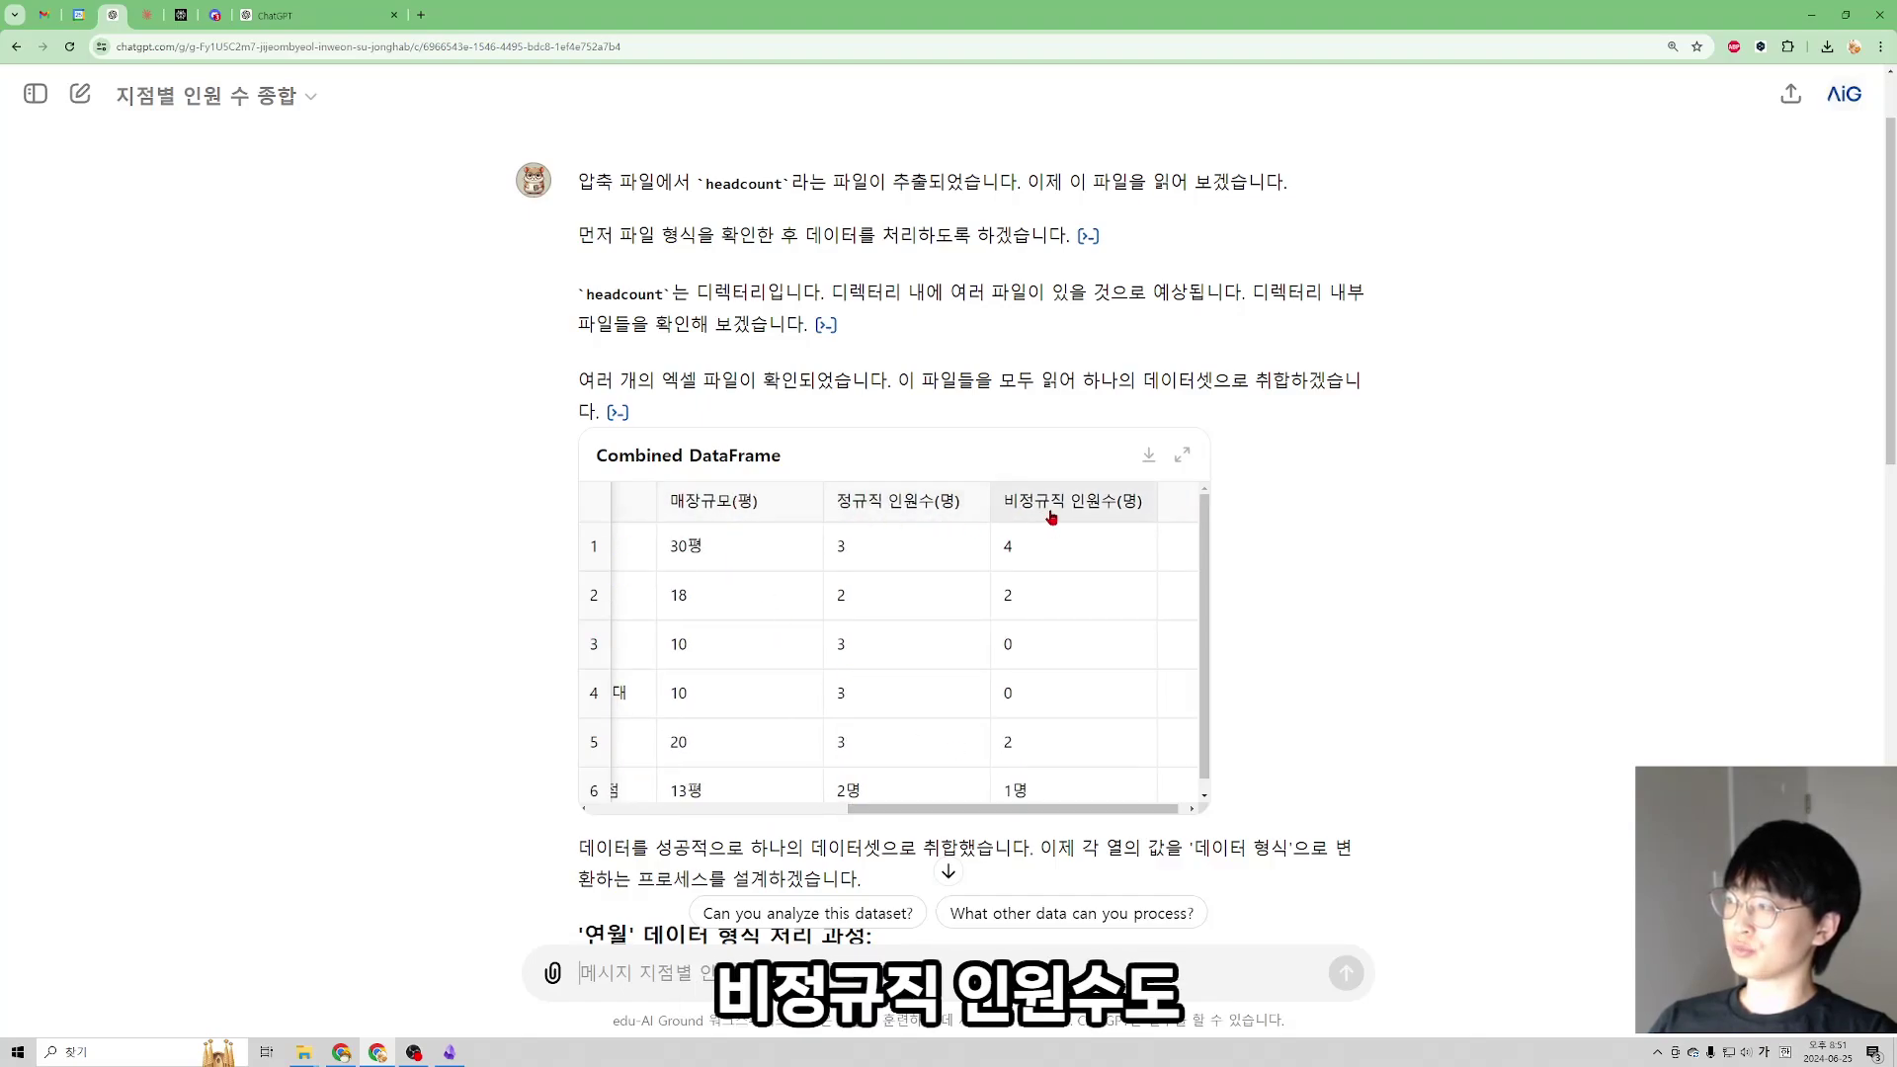
{"action": "scroll", "coordinate": [781, 788], "scroll_direction": "down", "scroll_amount": 1}
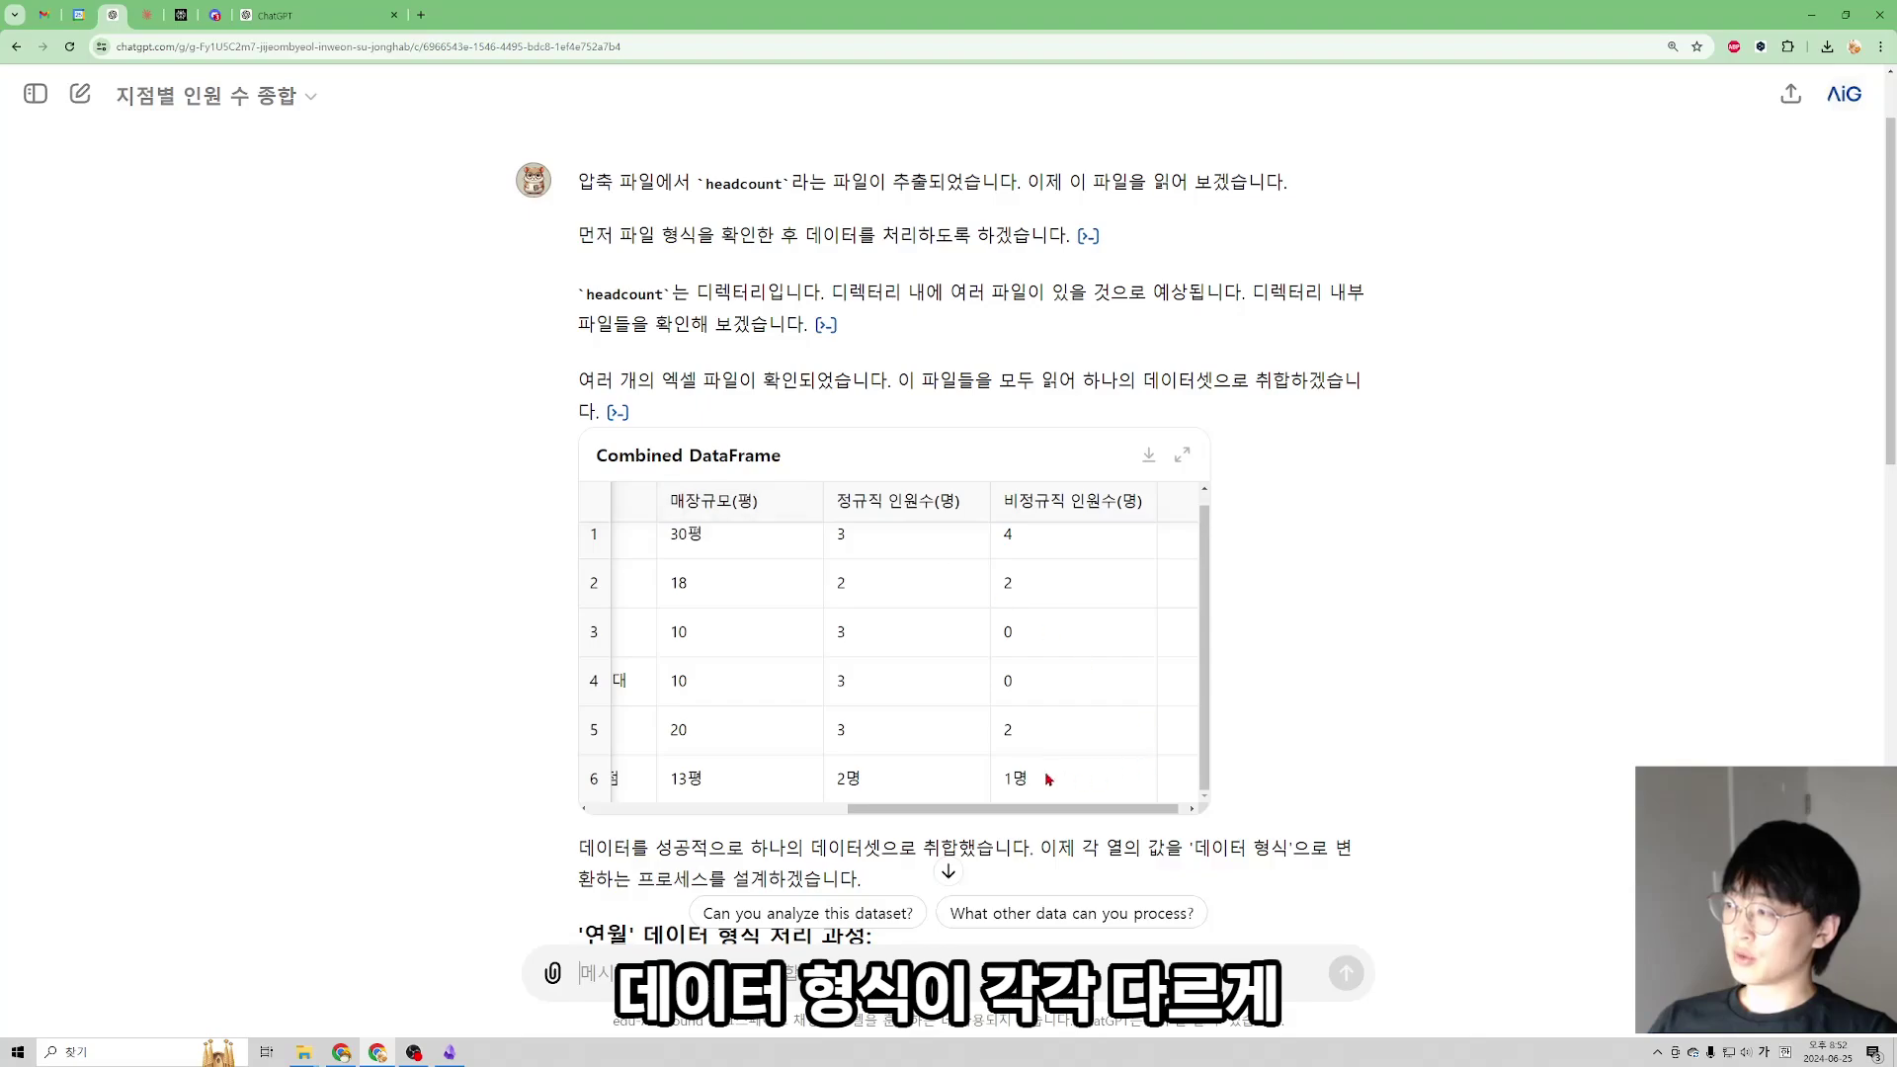
{"action": "scroll", "coordinate": [928, 746], "scroll_direction": "up", "scroll_amount": 1}
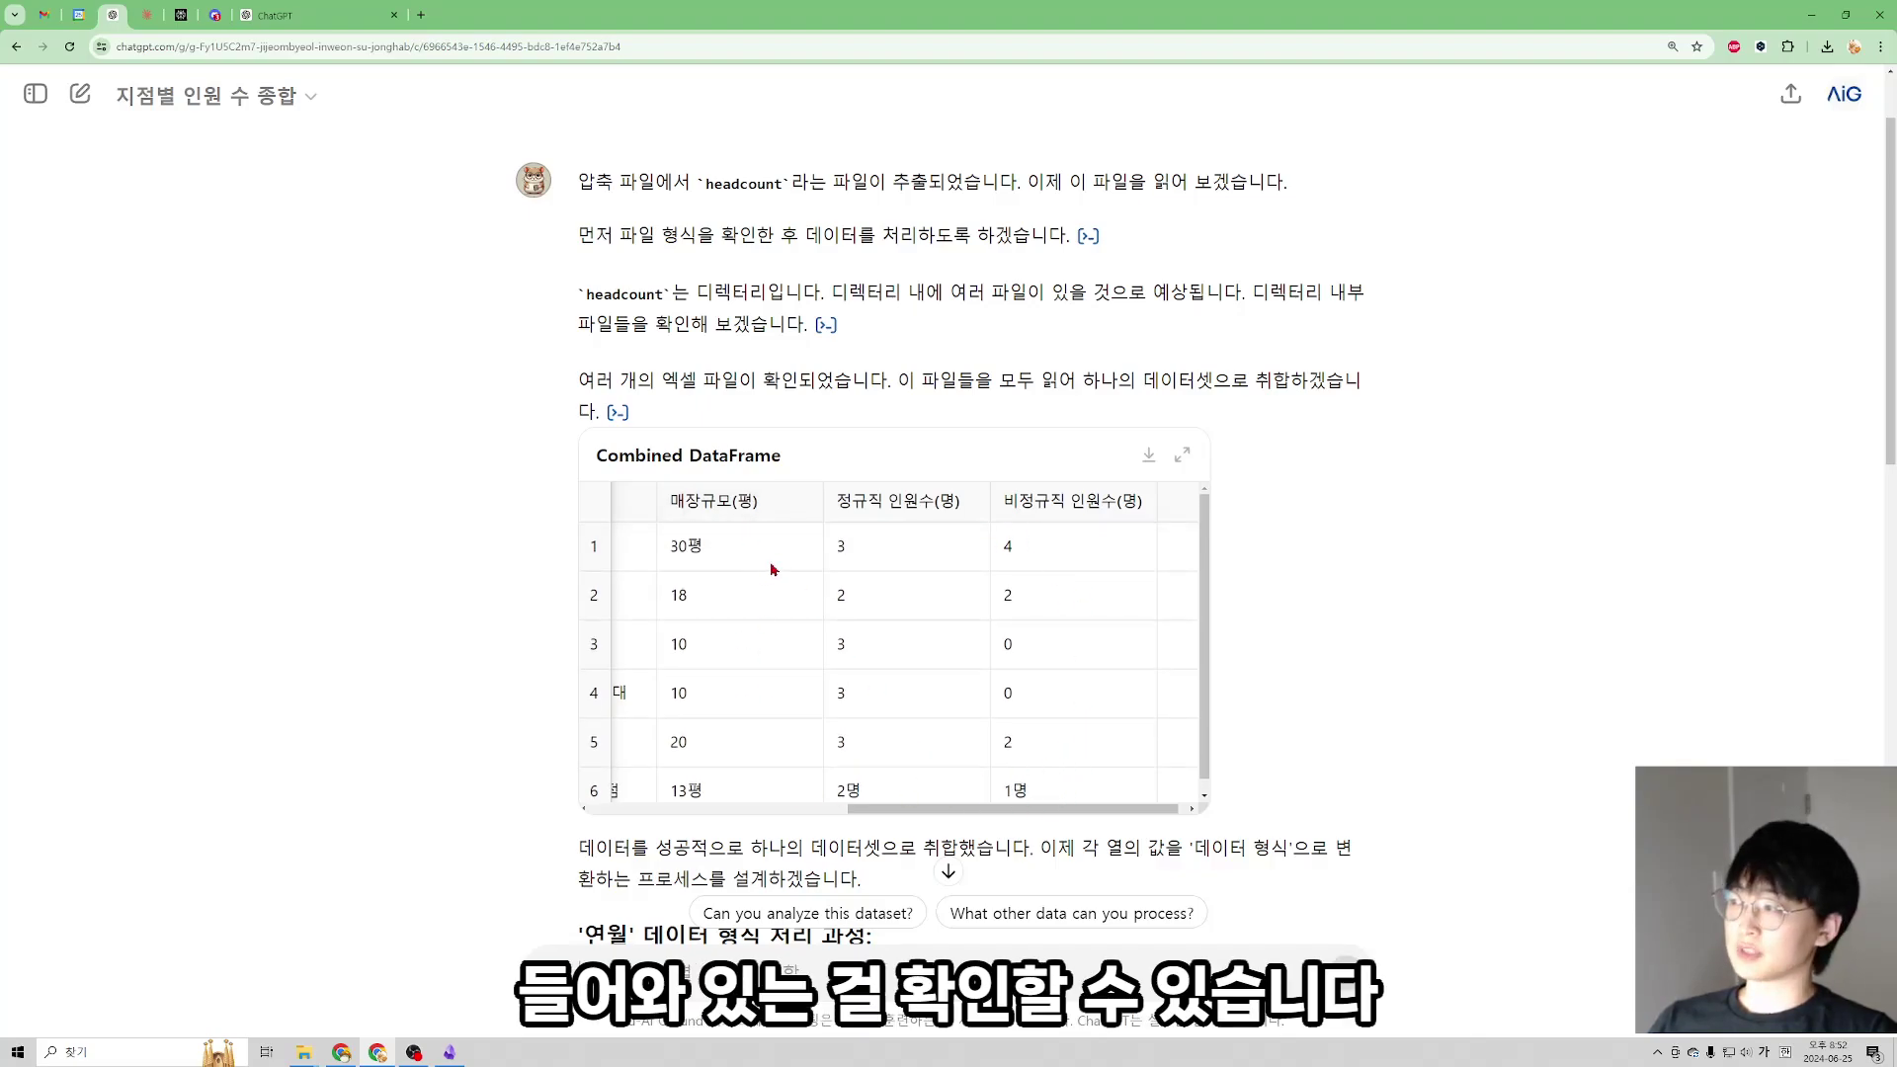
{"action": "left_click_drag", "start_coordinate": [896, 810], "coordinate": [599, 813]}
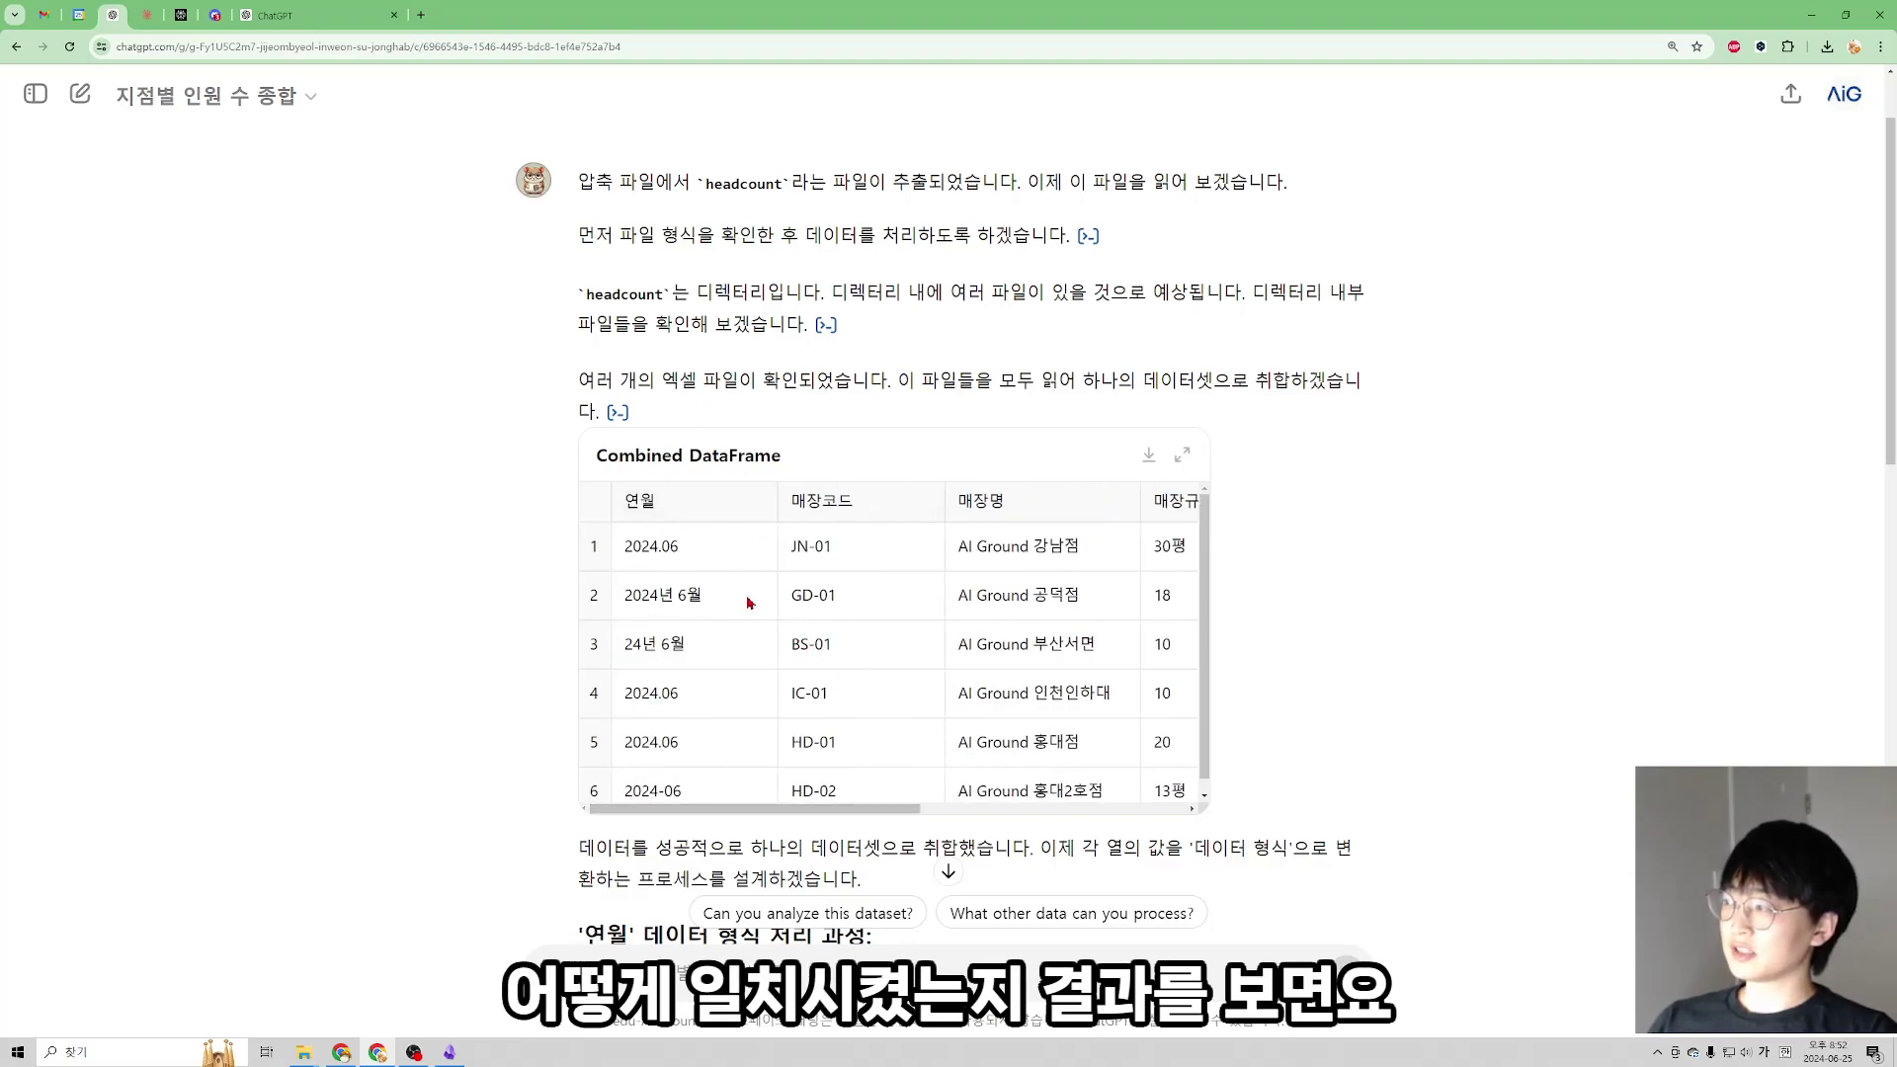
- Check all columns of the Processed Combined DataFrame, then download the final Excel file and open it
{"action": "scroll", "coordinate": [1134, 620], "scroll_direction": "down", "scroll_amount": 15}
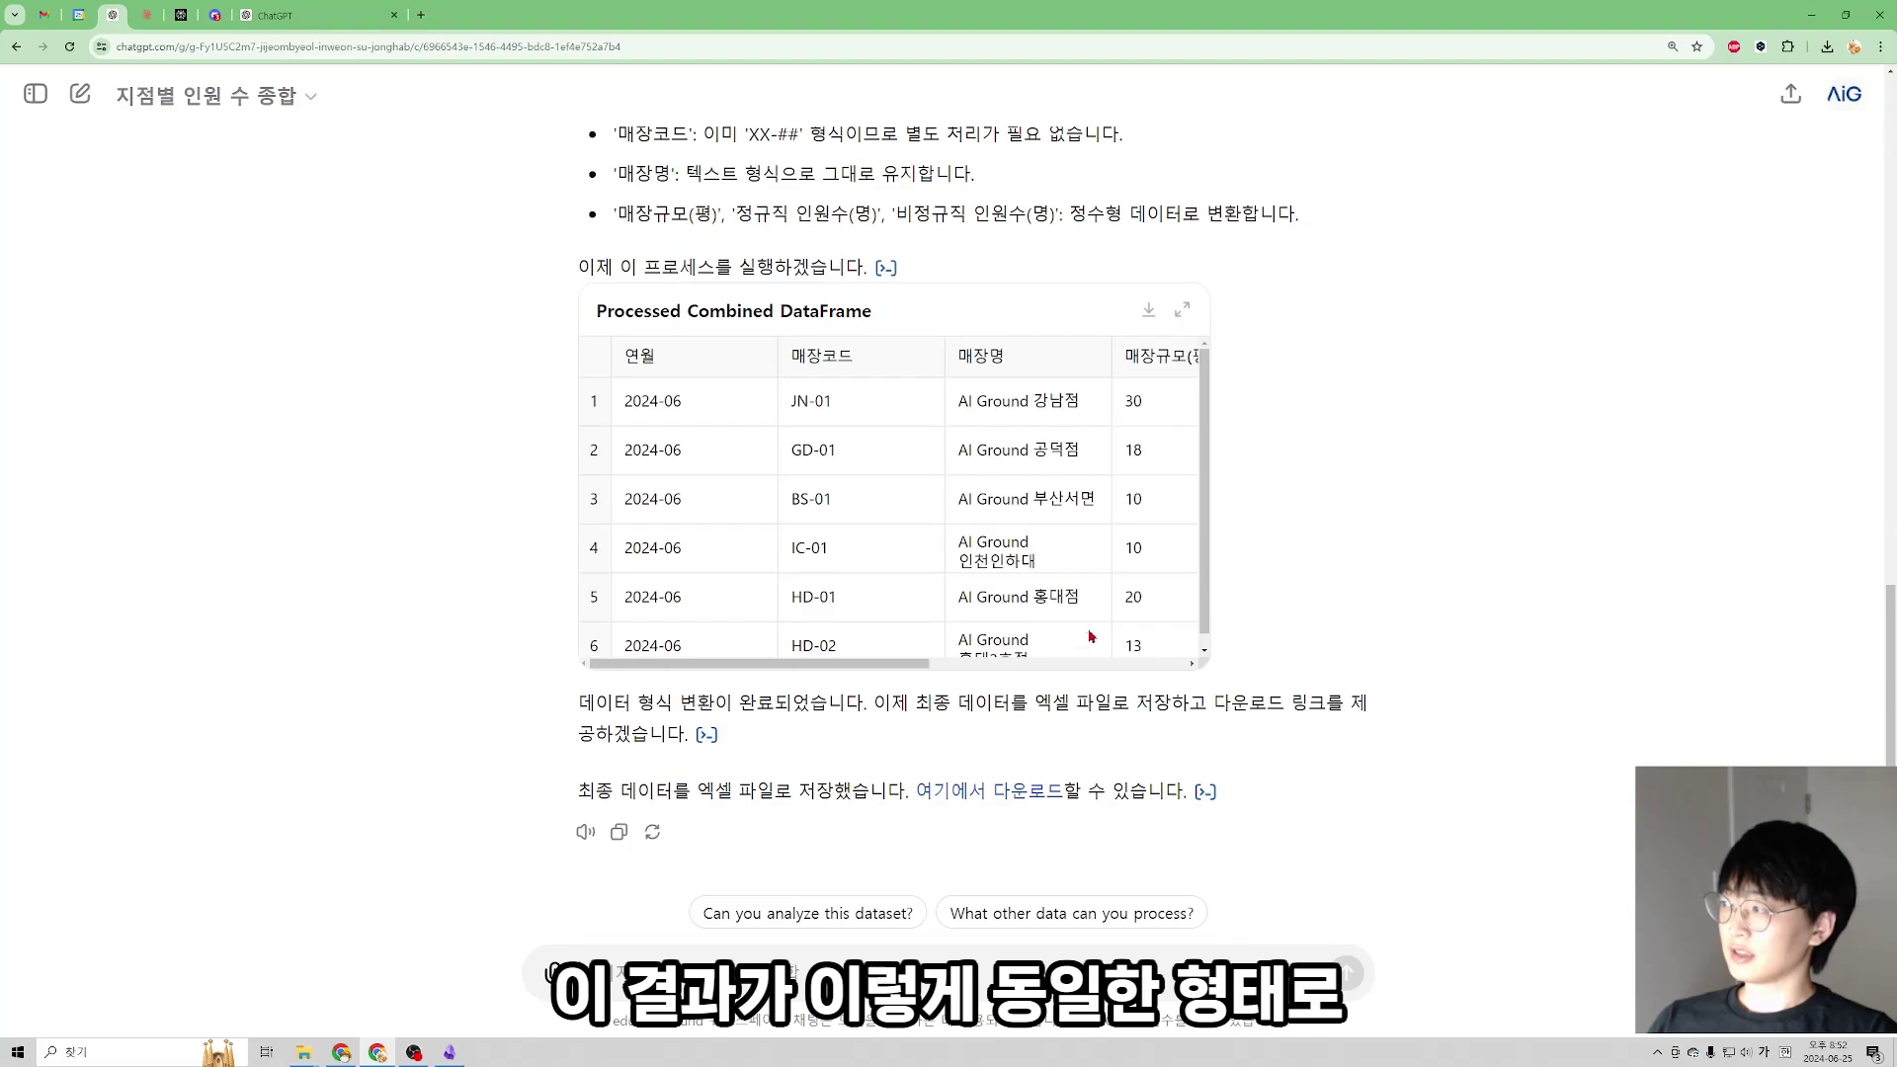
{"action": "scroll", "coordinate": [705, 553], "scroll_direction": "down", "scroll_amount": 1}
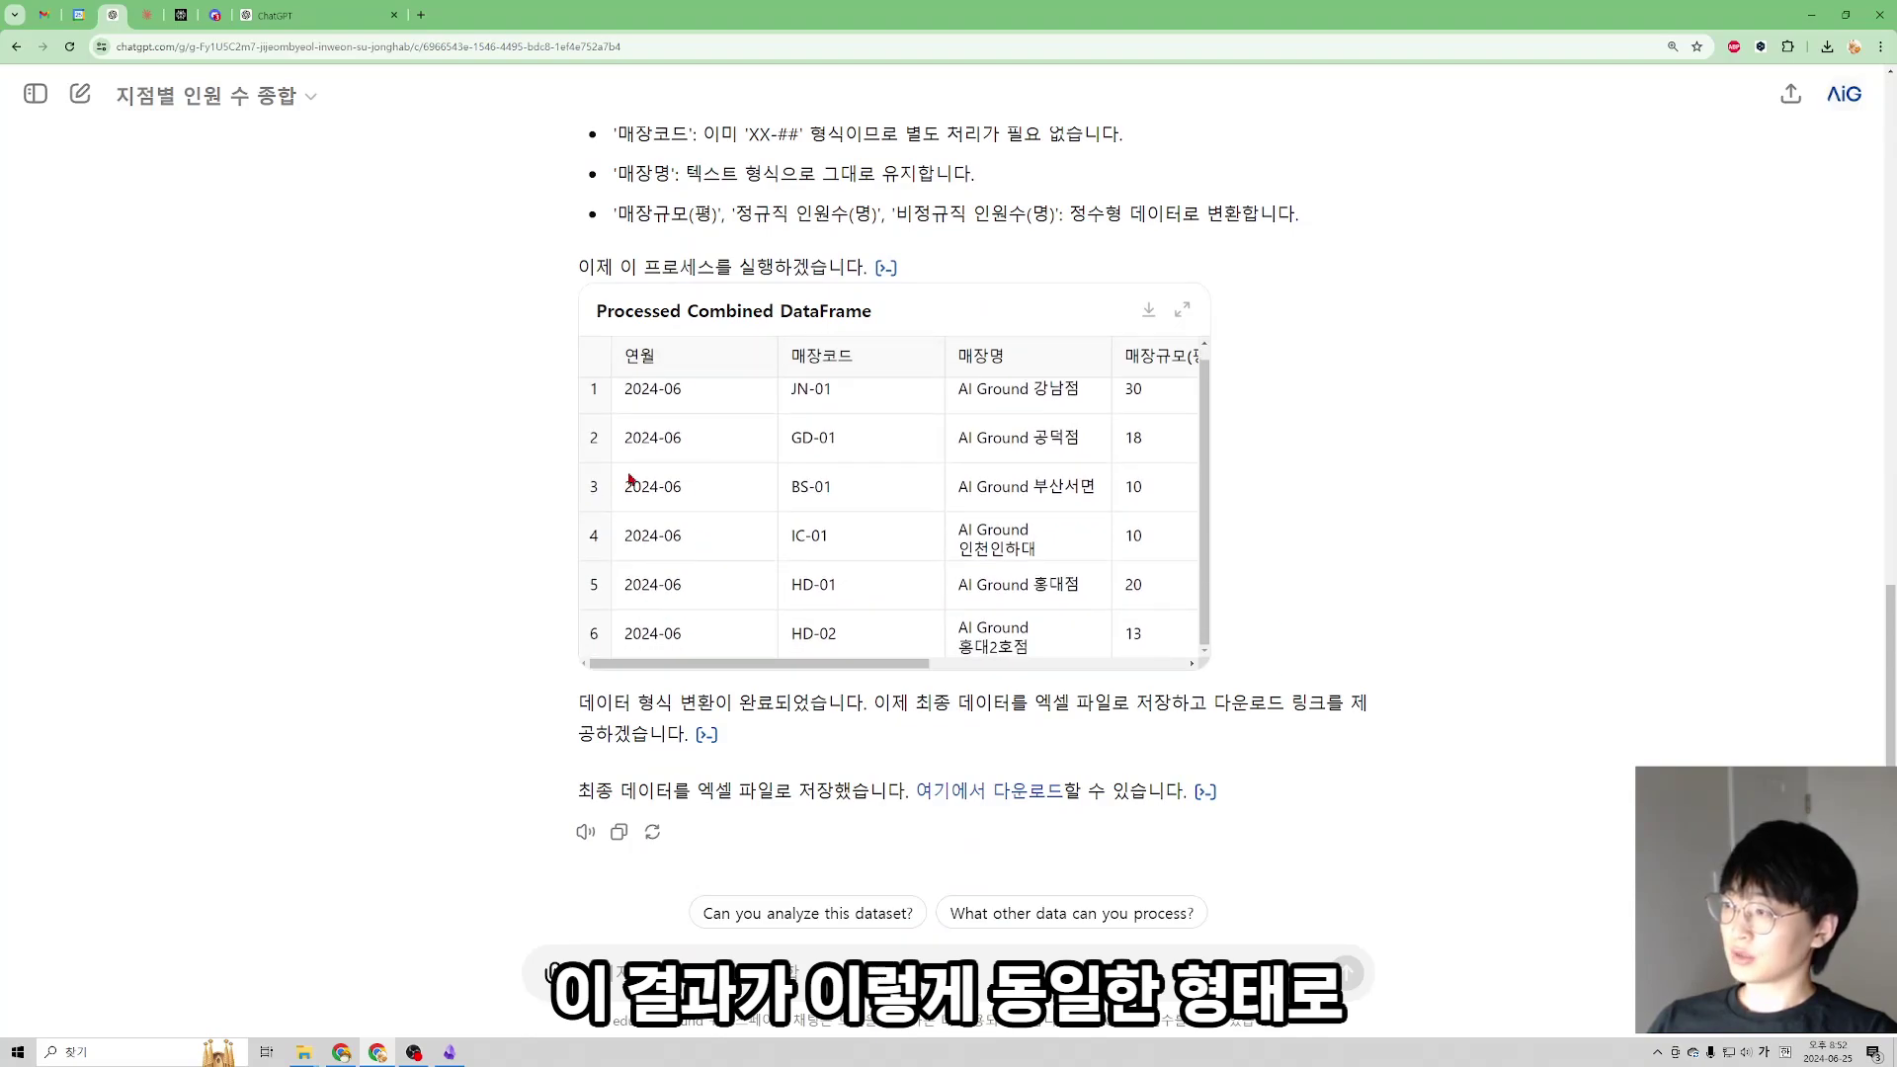
{"action": "scroll", "coordinate": [715, 568], "scroll_direction": "up", "scroll_amount": 1}
{"action": "left_click_drag", "start_coordinate": [827, 665], "coordinate": [1092, 665]}
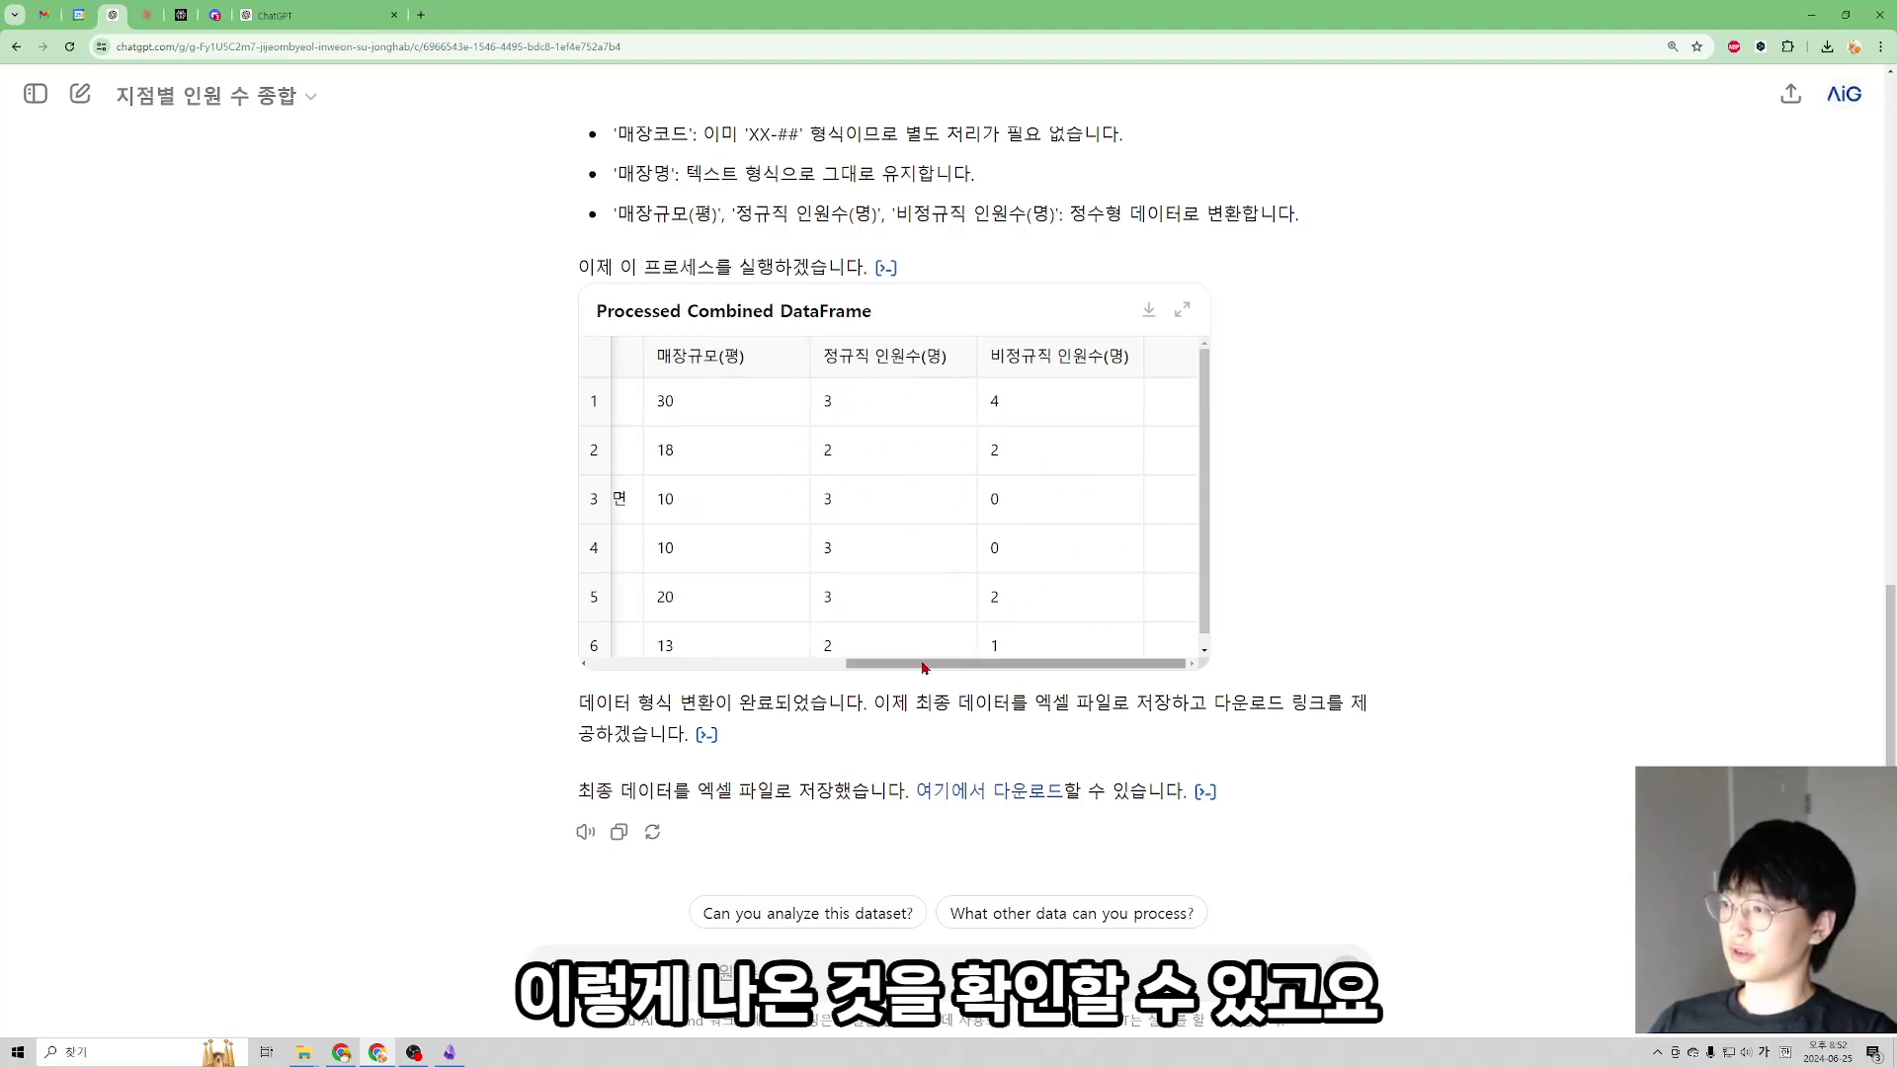
{"action": "scroll", "coordinate": [927, 657], "scroll_direction": "down", "scroll_amount": 1}
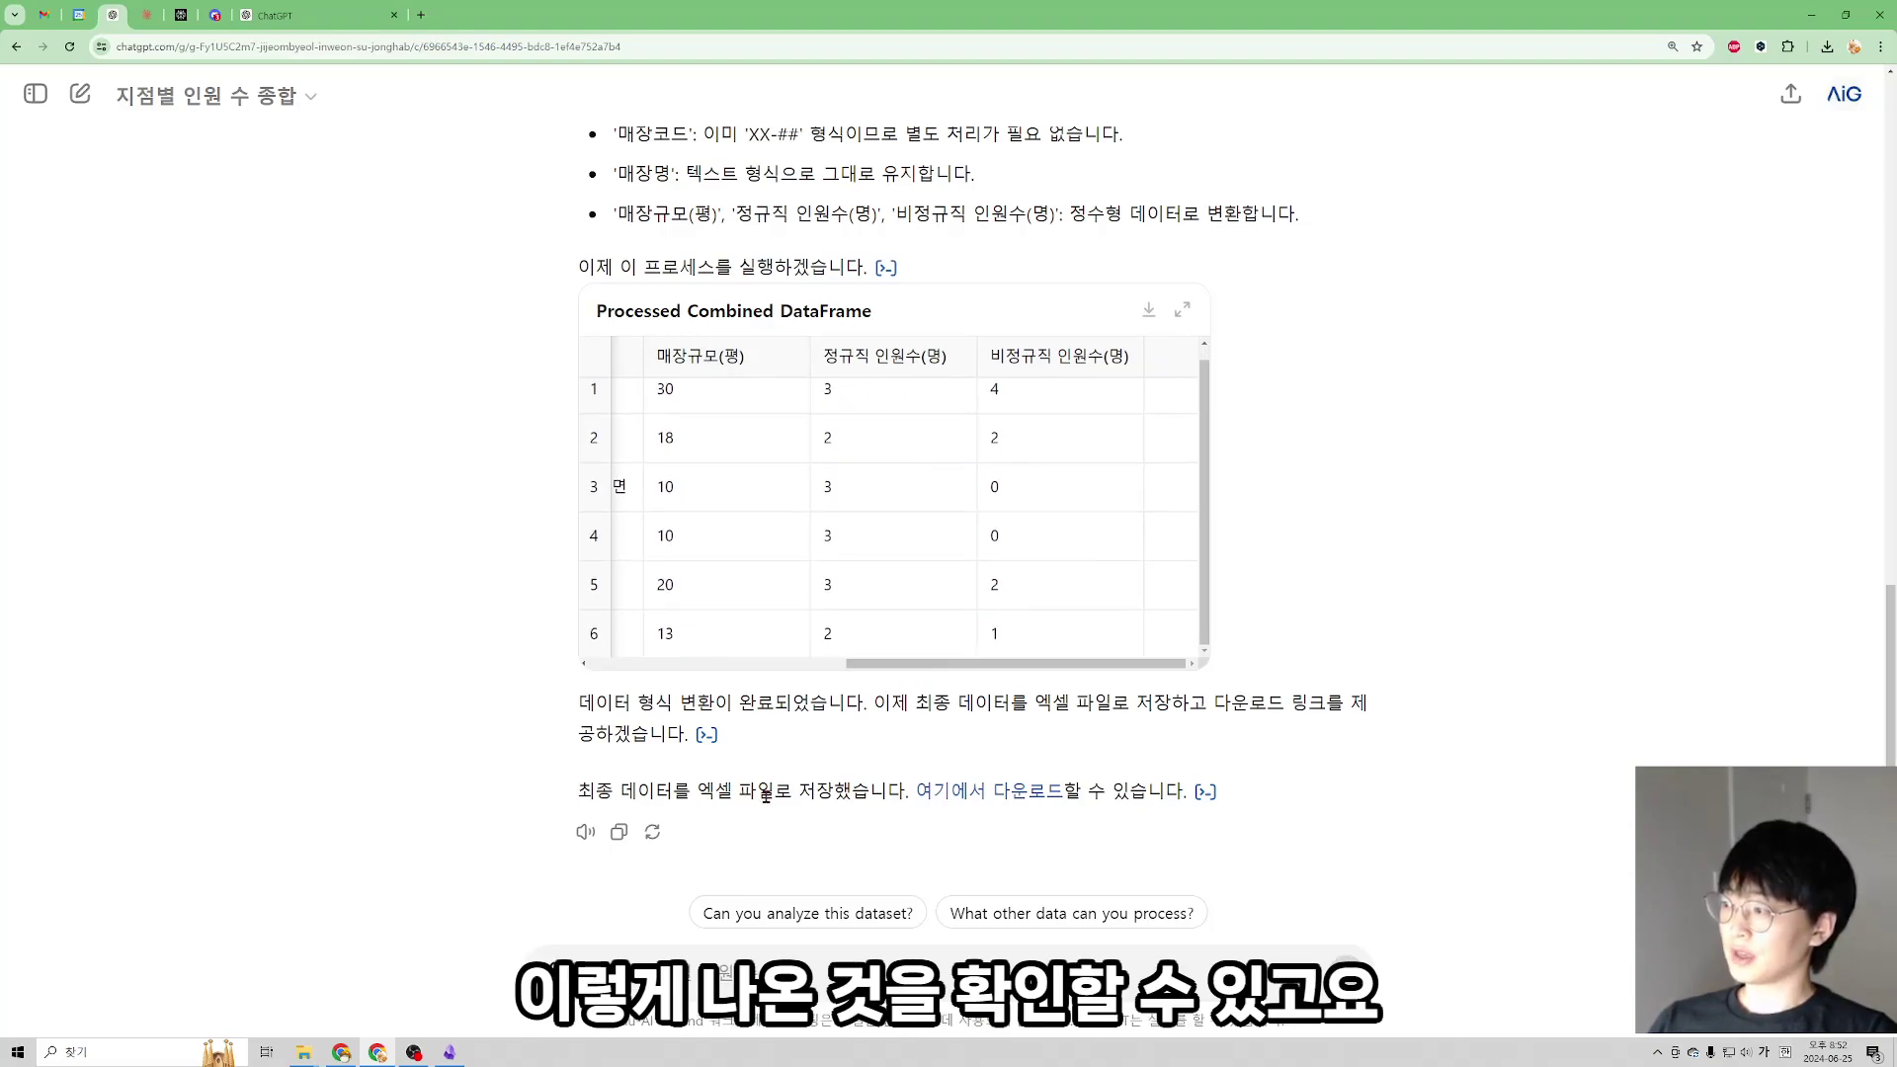
{"action": "left_click", "coordinate": [1007, 798]}
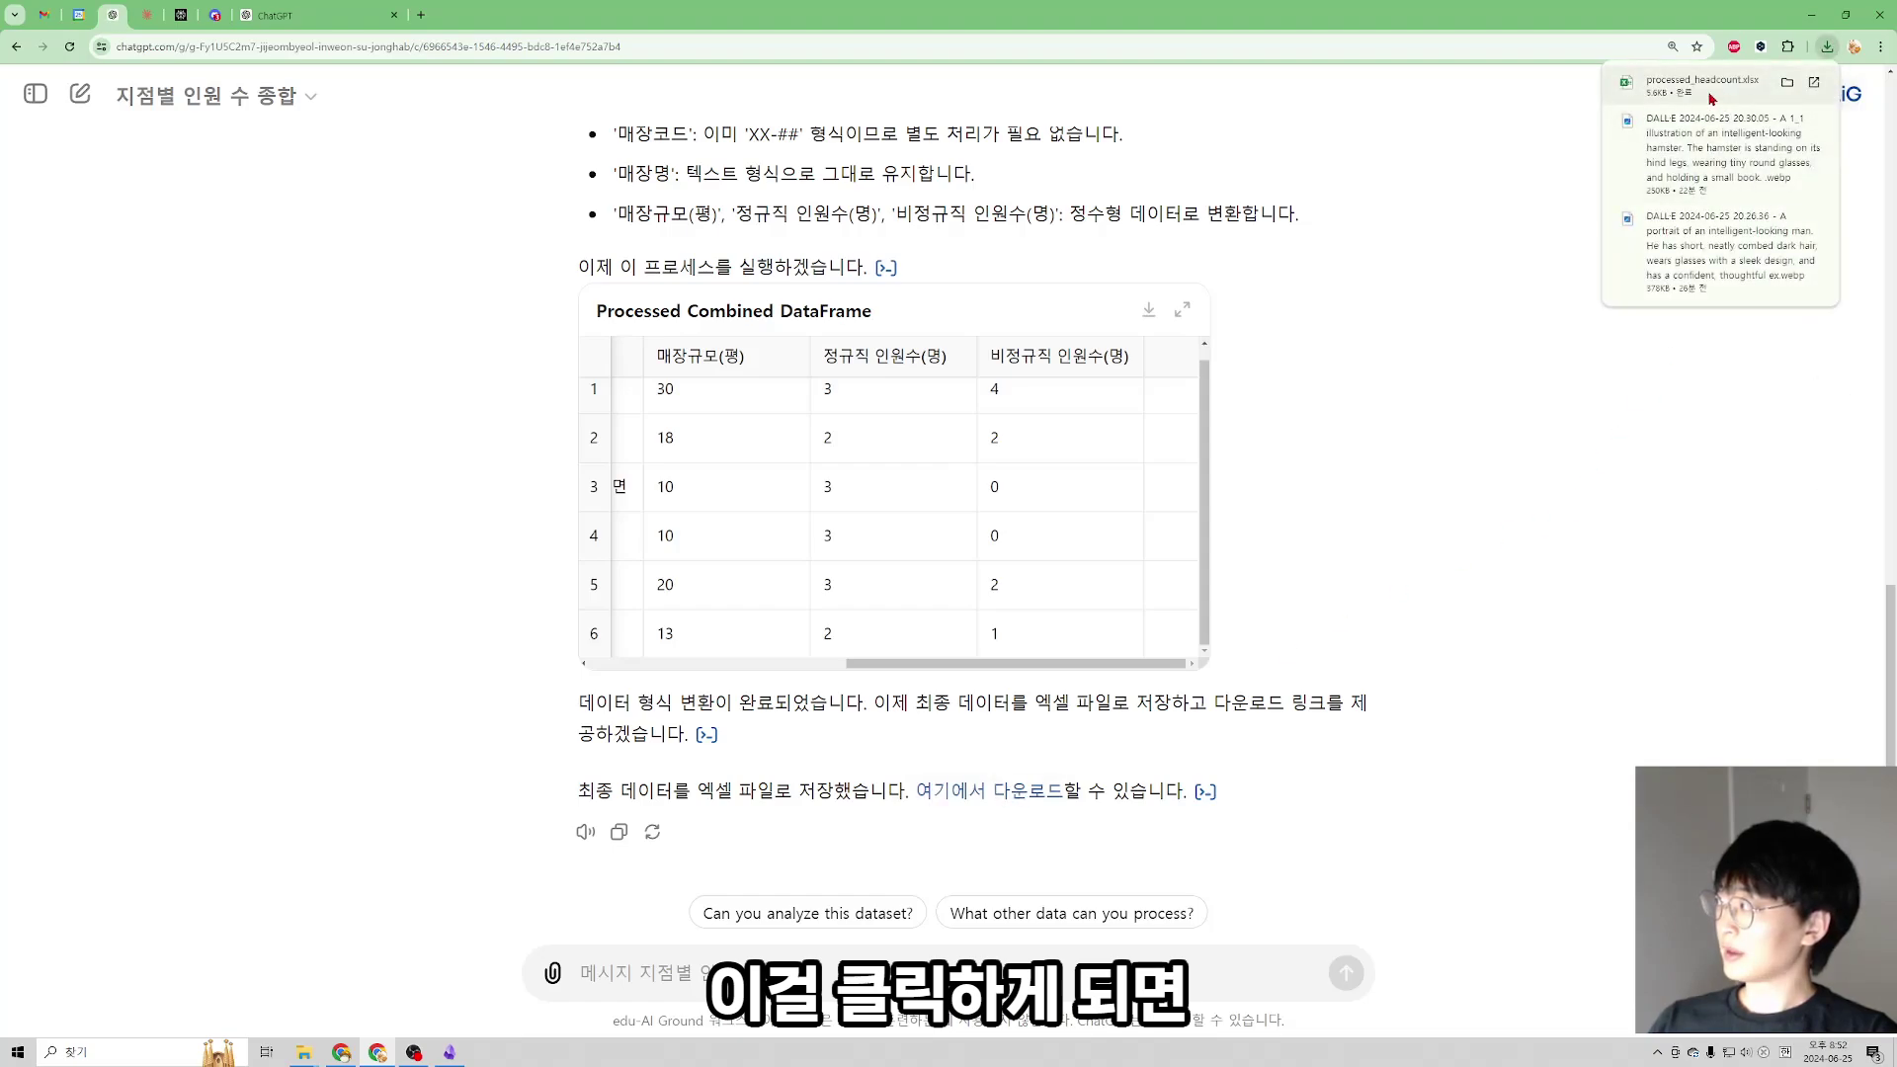
{"action": "left_click", "coordinate": [1714, 99]}
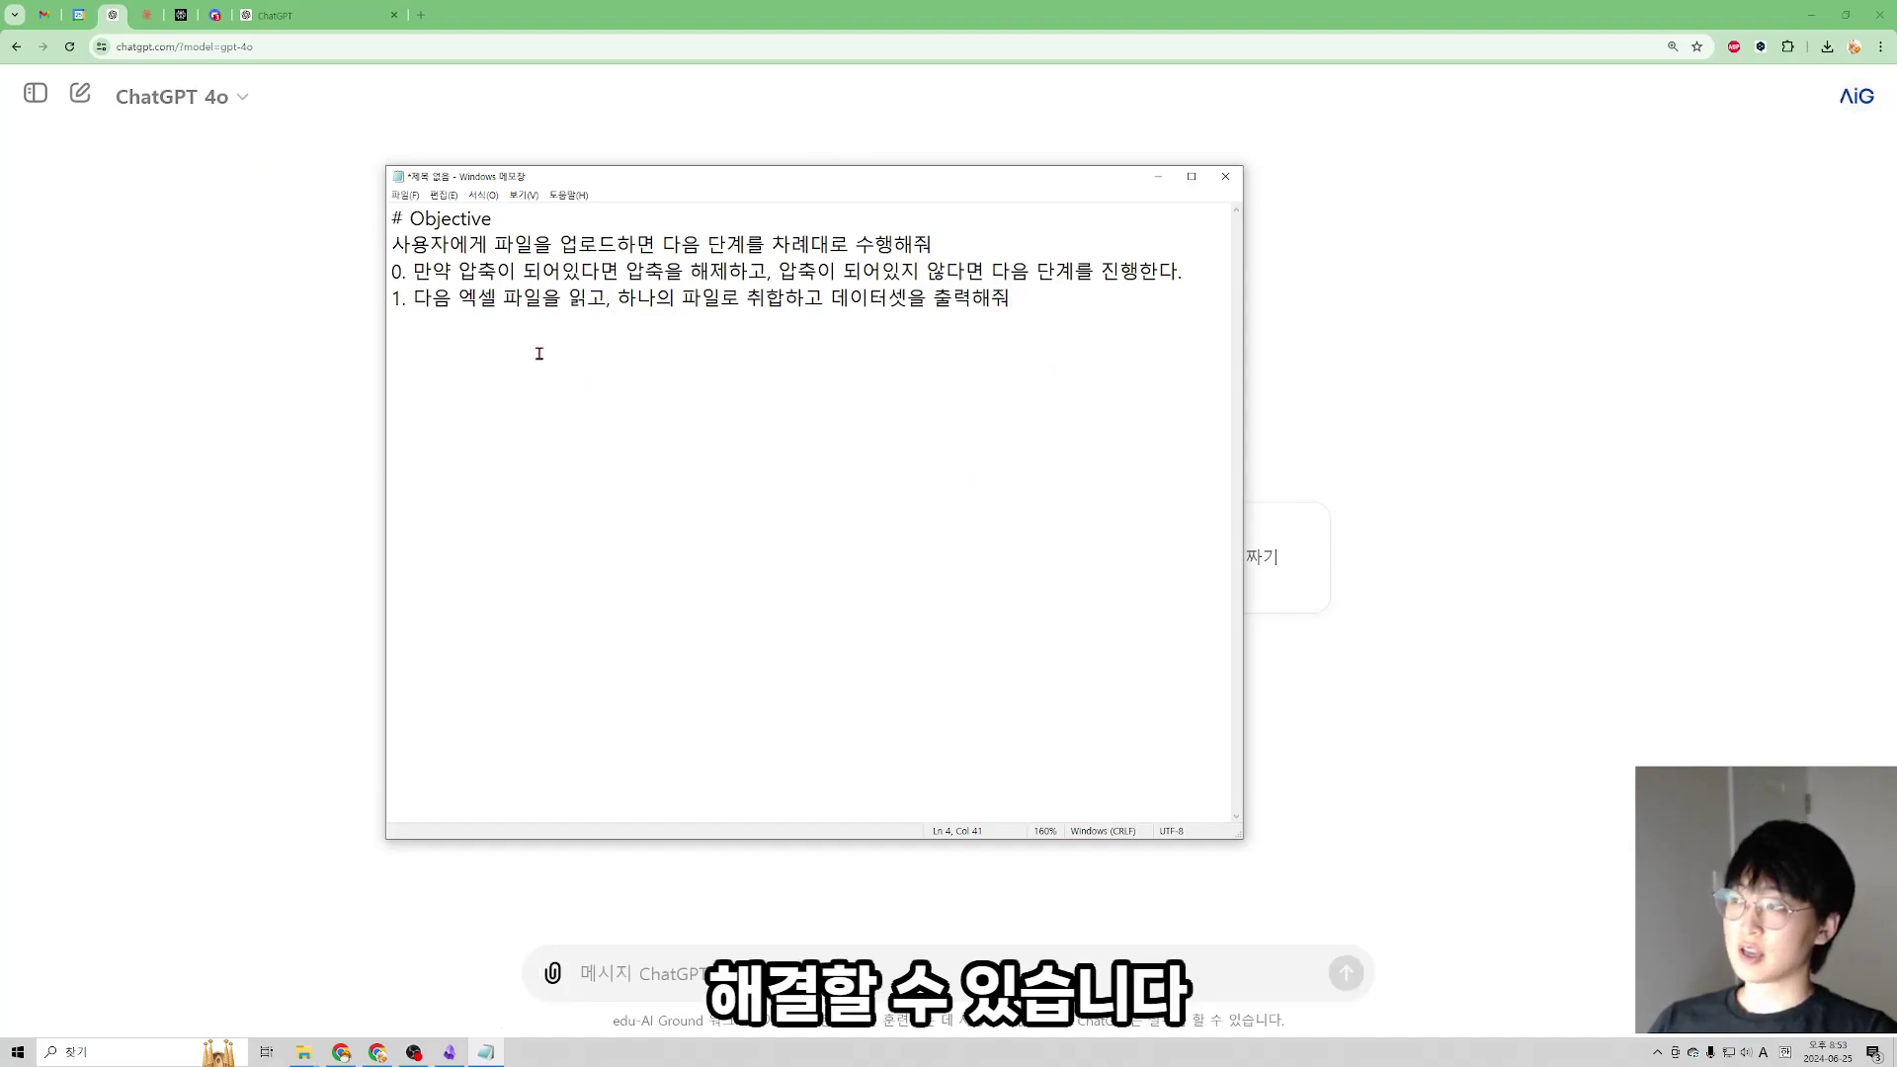
- Review the # Objective section of the Notepad prompt, including its instruction to carry out the listed stages in order
{"action": "left_click_drag", "start_coordinate": [393, 220], "coordinate": [517, 225]}
{"action": "left_click", "coordinate": [518, 223]}
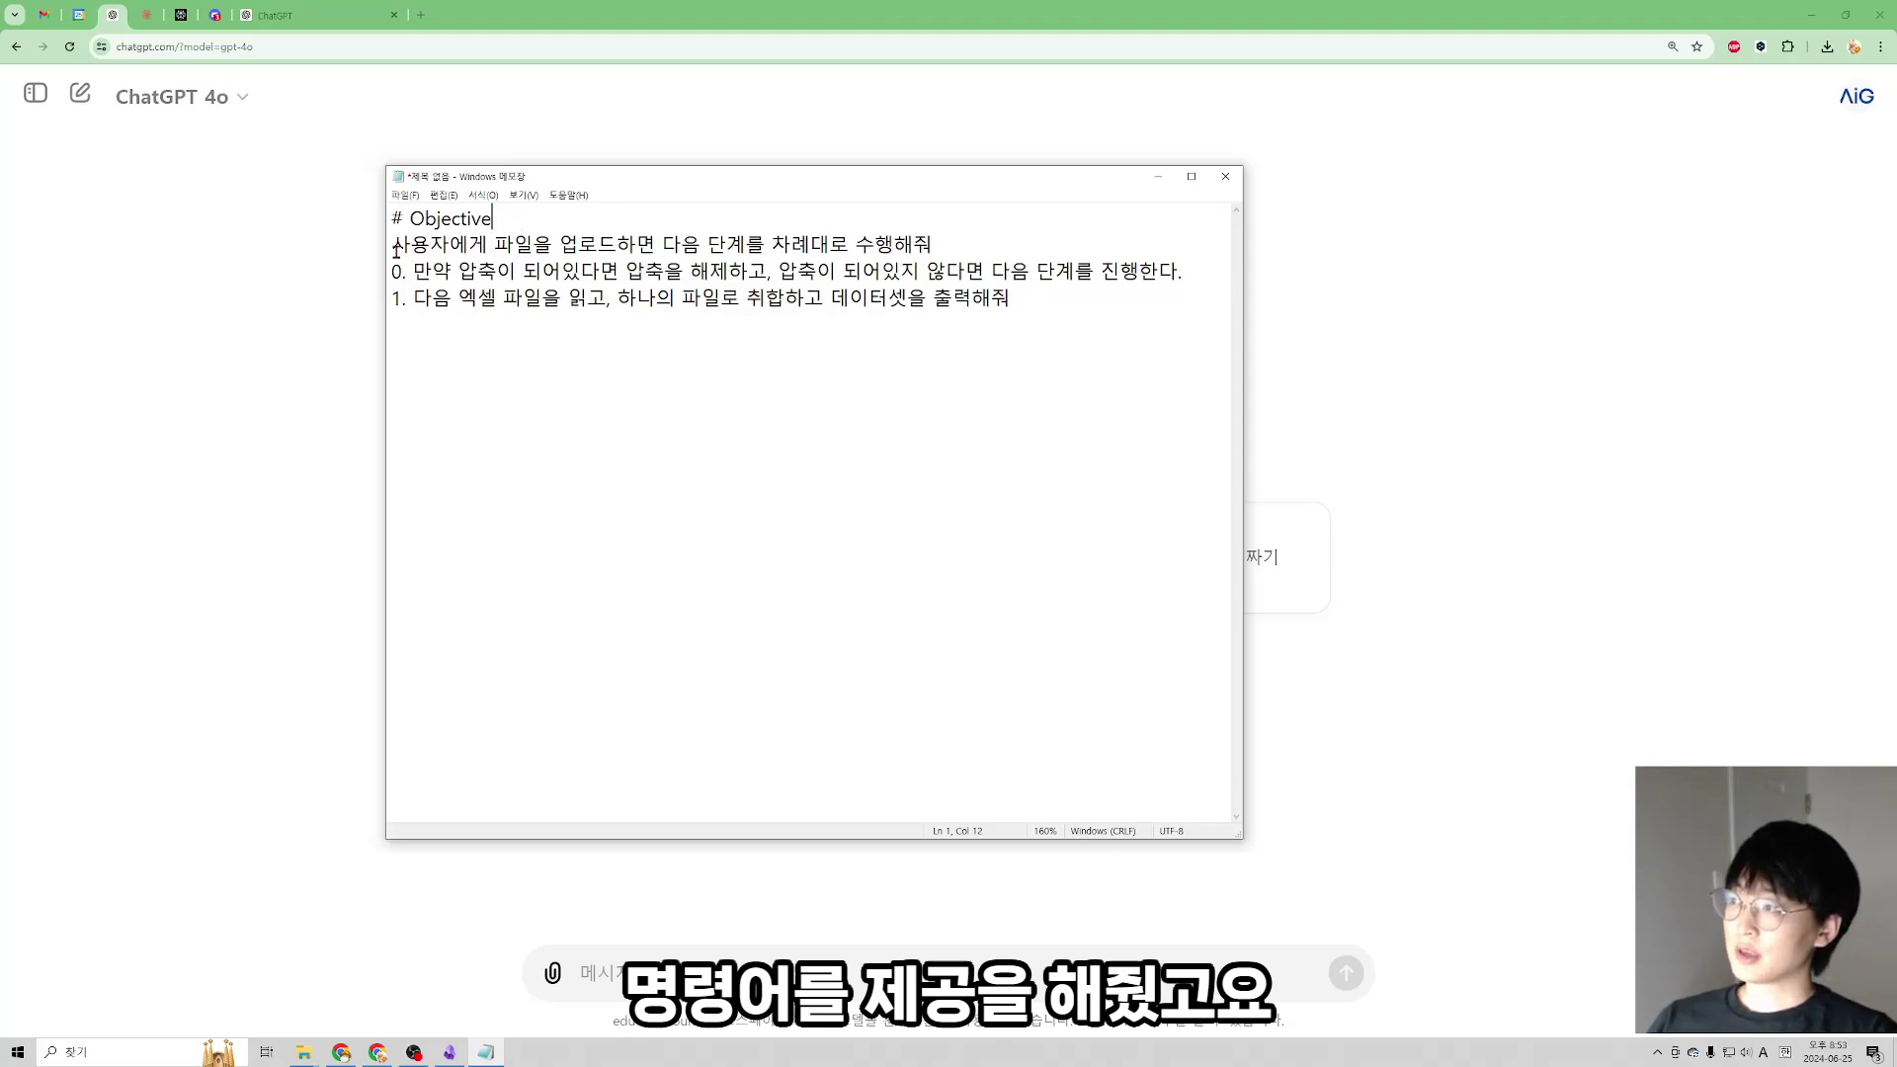
{"action": "left_click_drag", "start_coordinate": [393, 244], "coordinate": [969, 235]}
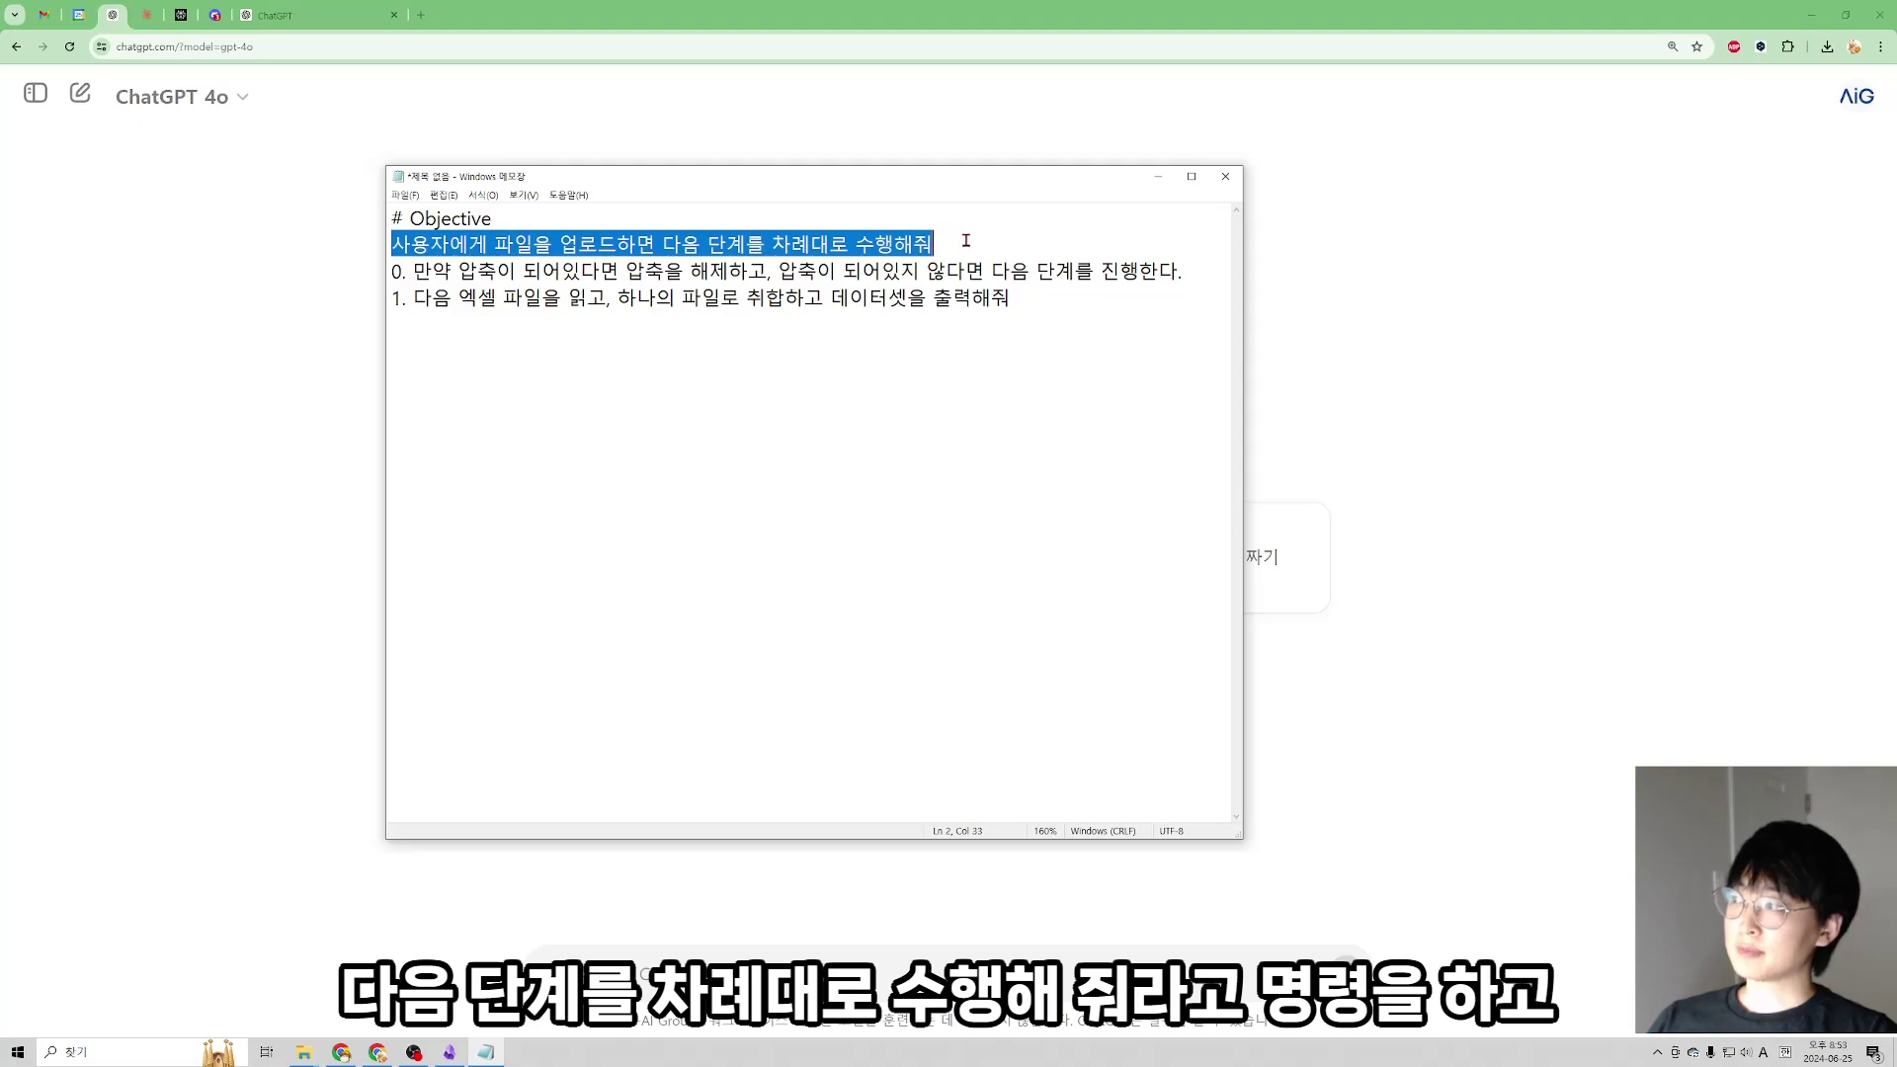
{"action": "left_click", "coordinate": [974, 238]}
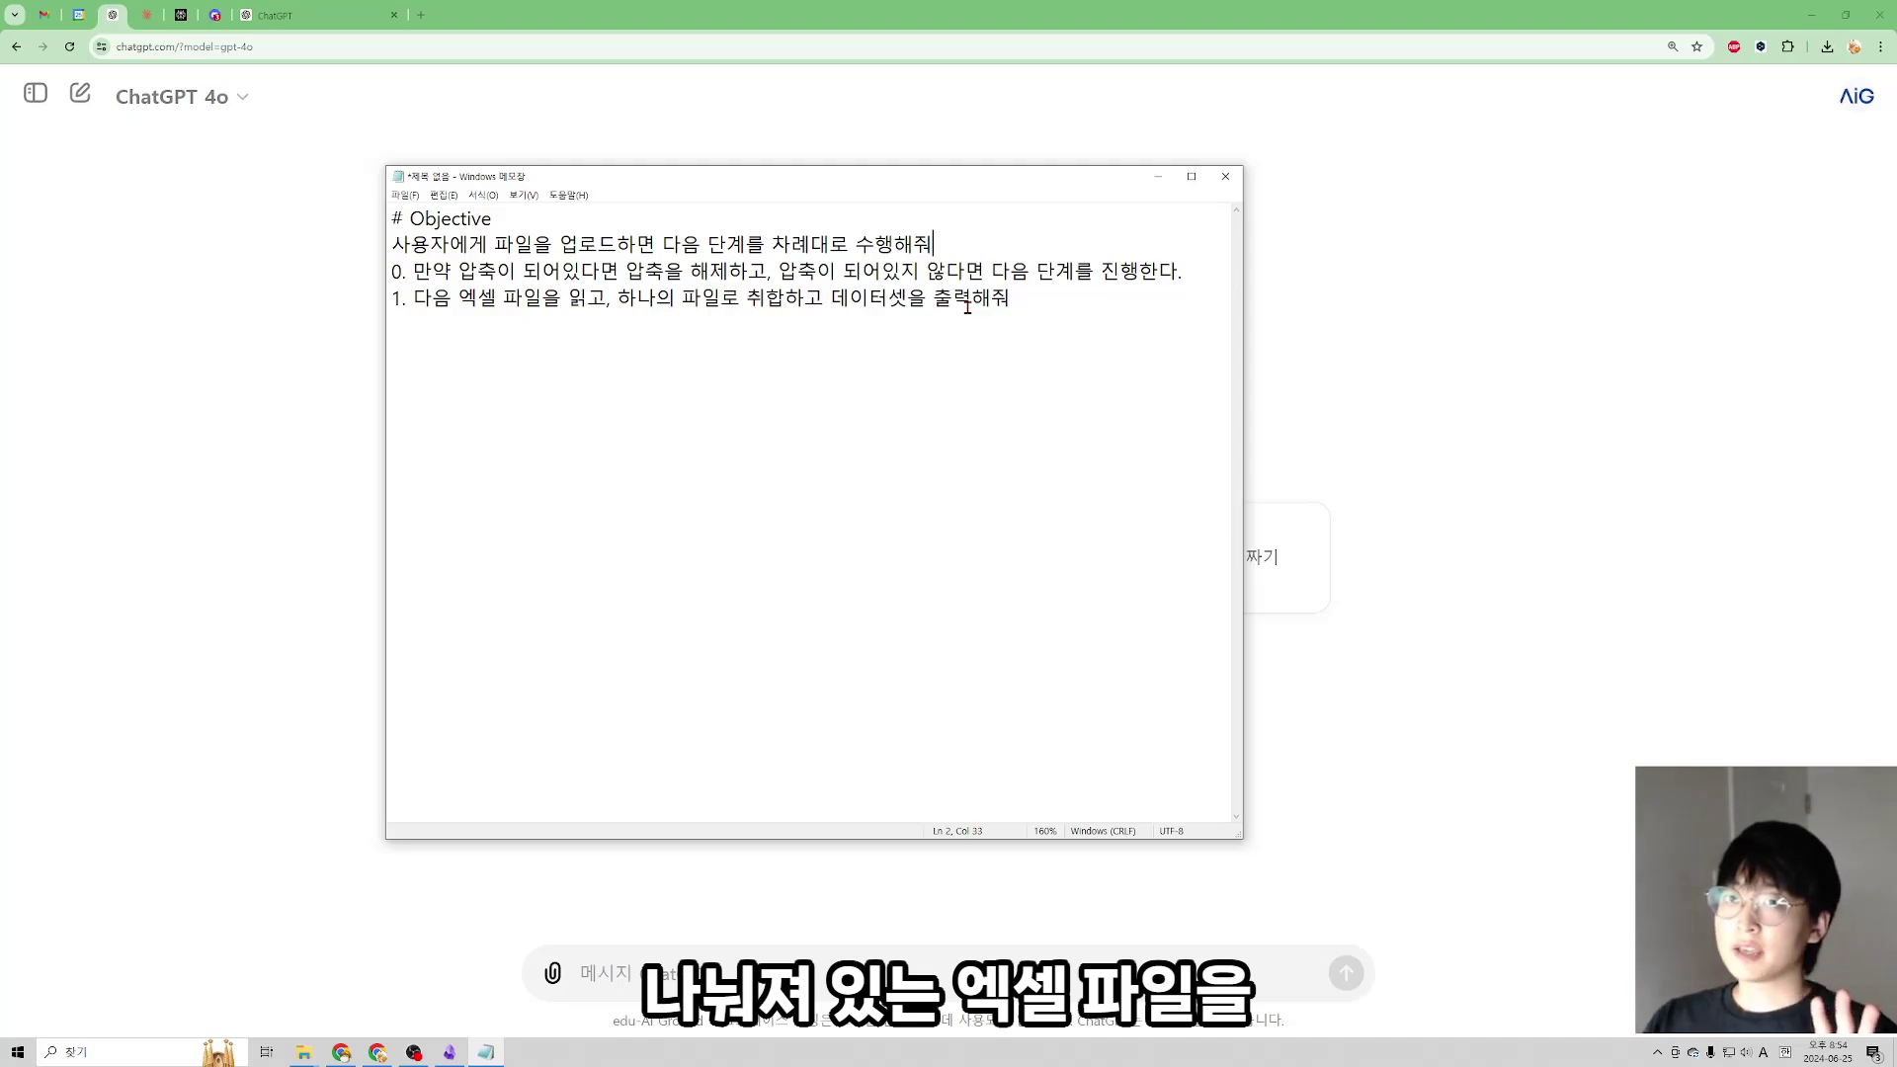
{"action": "left_click", "coordinate": [1037, 322]}
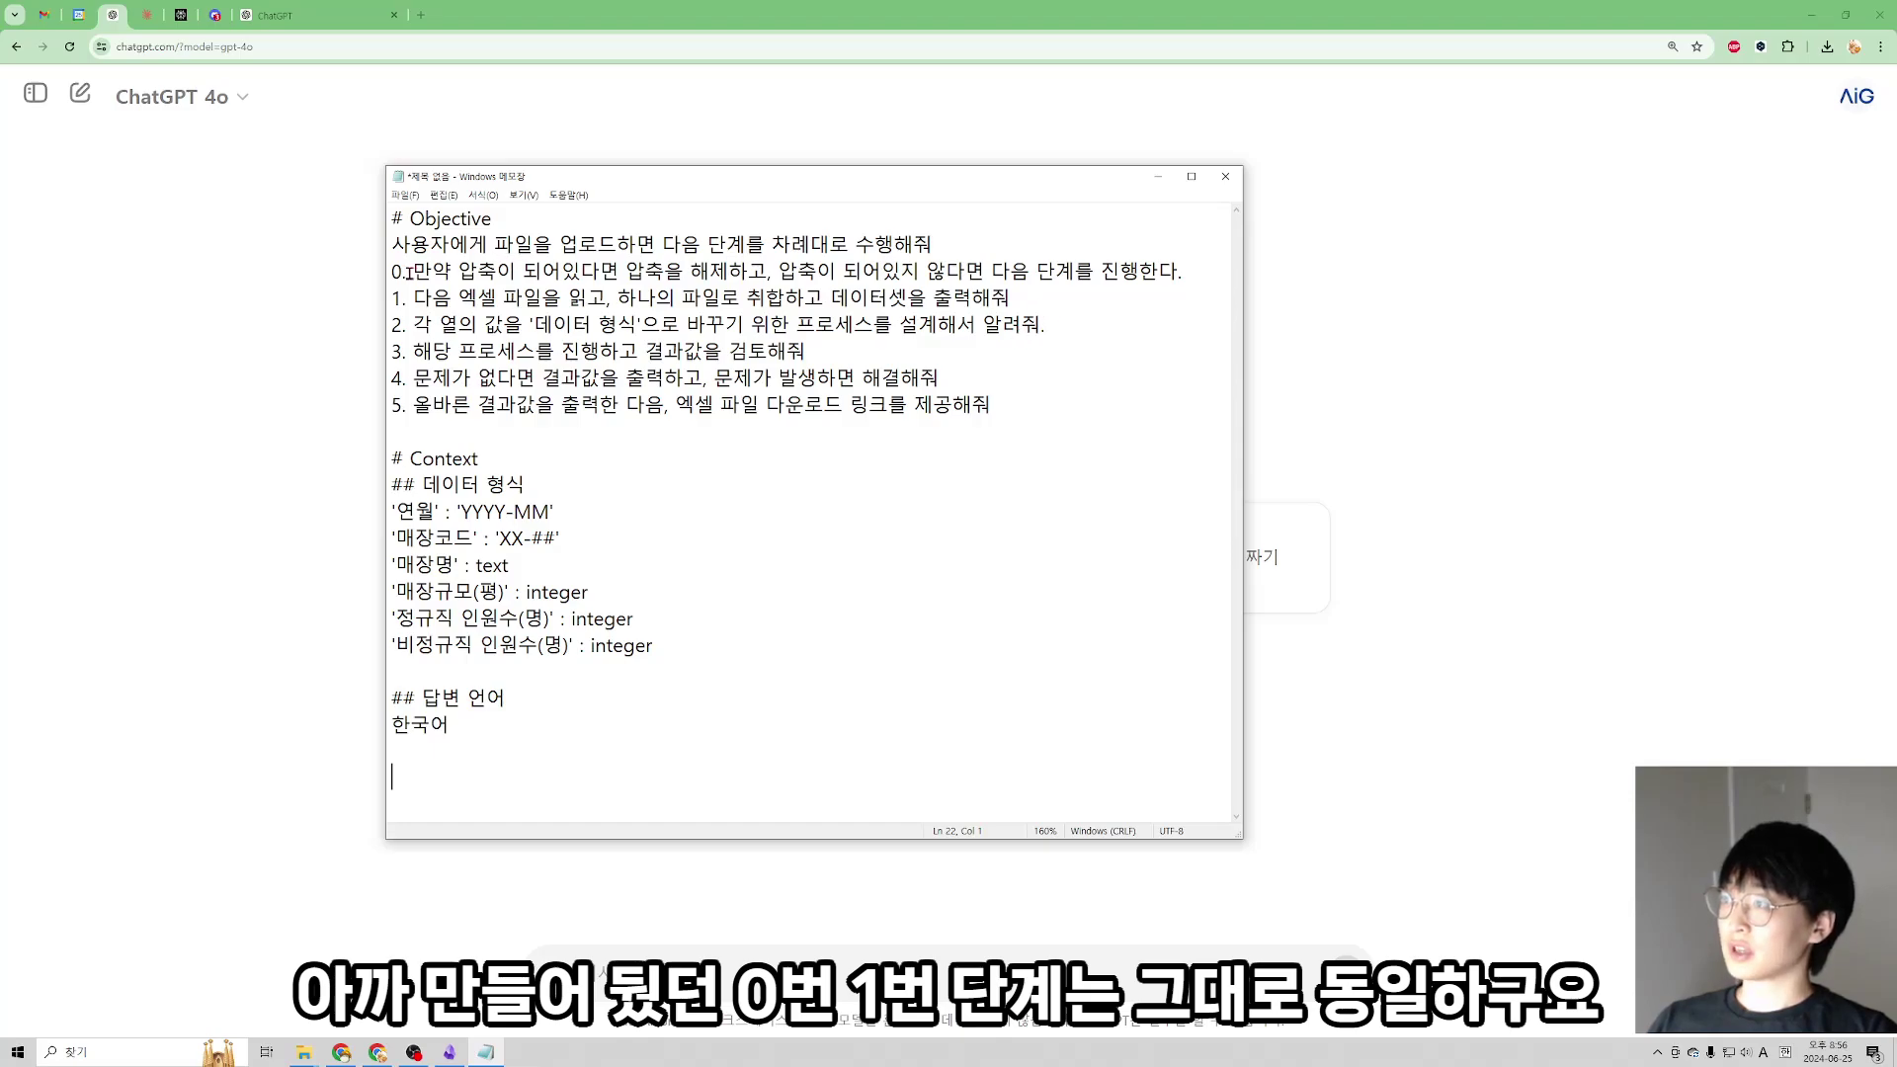
- Review stages 0 to 2 of the prompt's objective, focusing on converting each column to the '데이터 형식'
{"action": "left_click_drag", "start_coordinate": [1032, 298], "coordinate": [381, 219]}
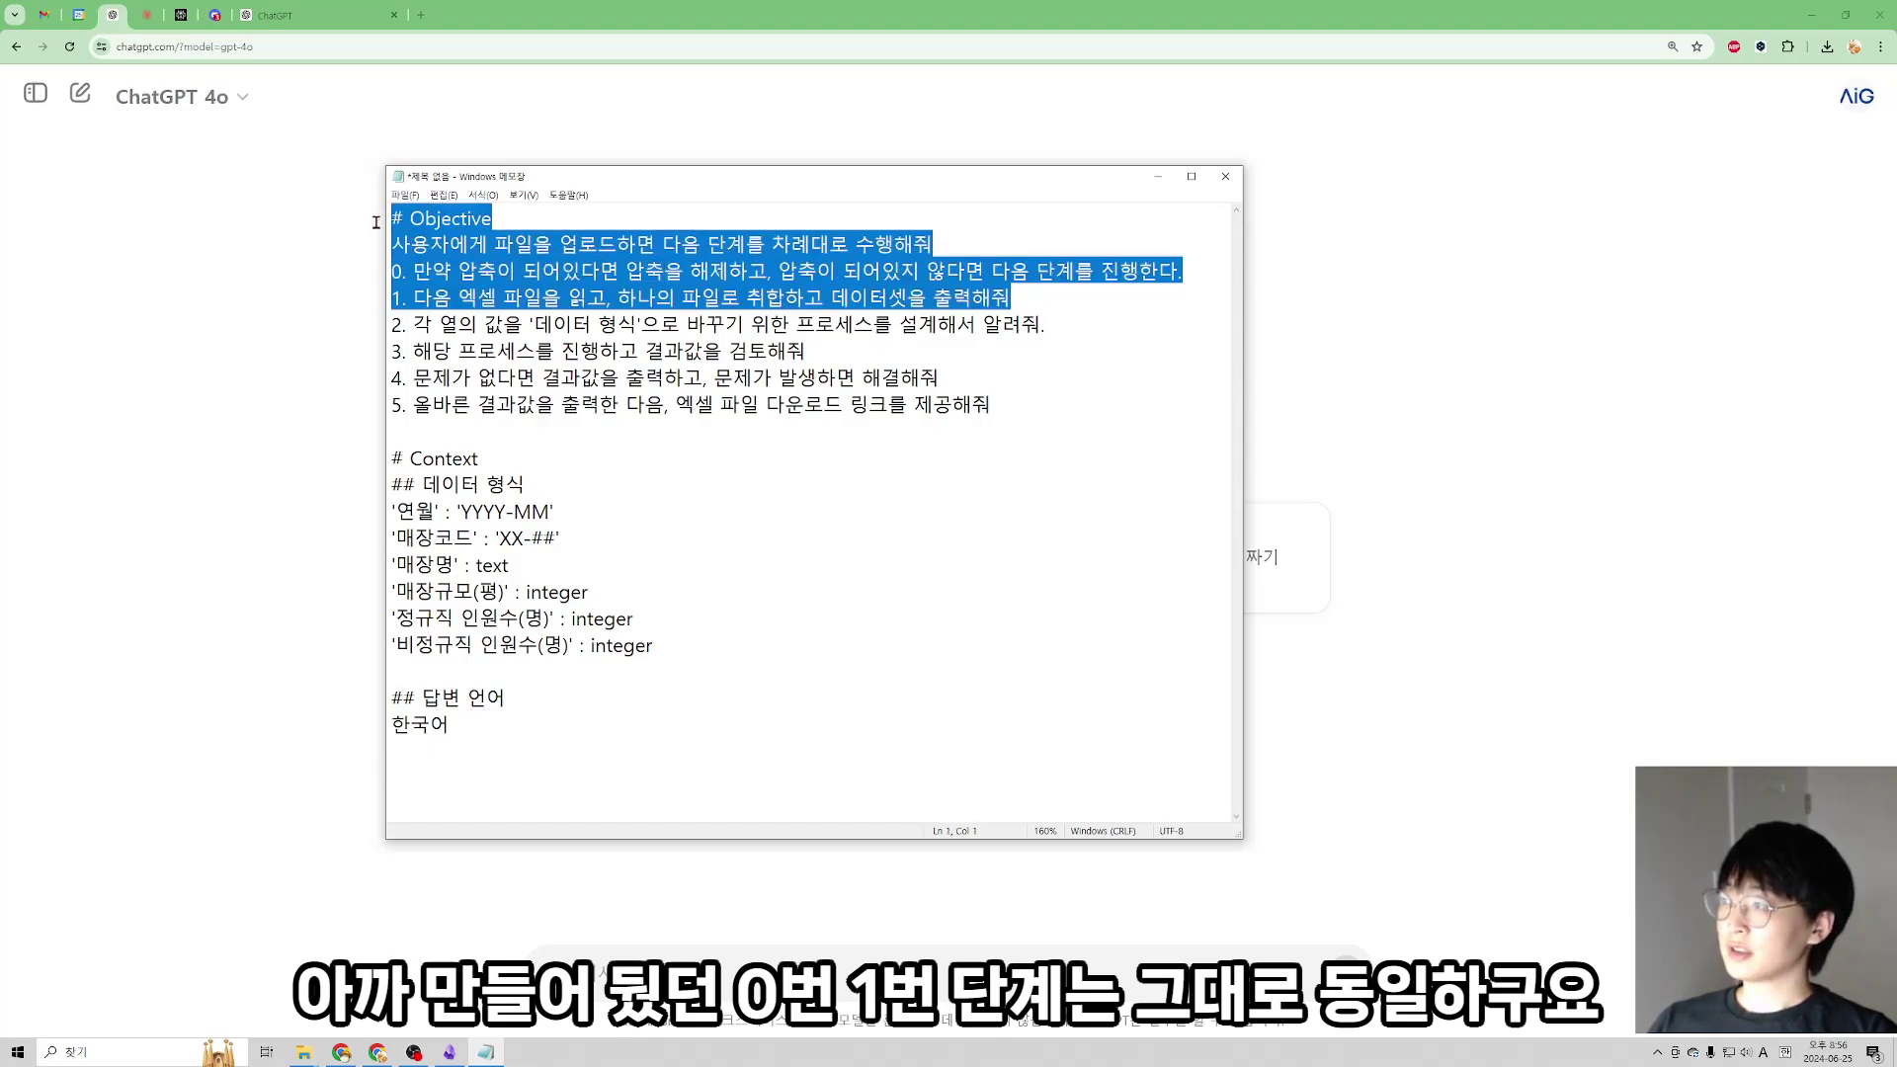
{"action": "left_click", "coordinate": [506, 280]}
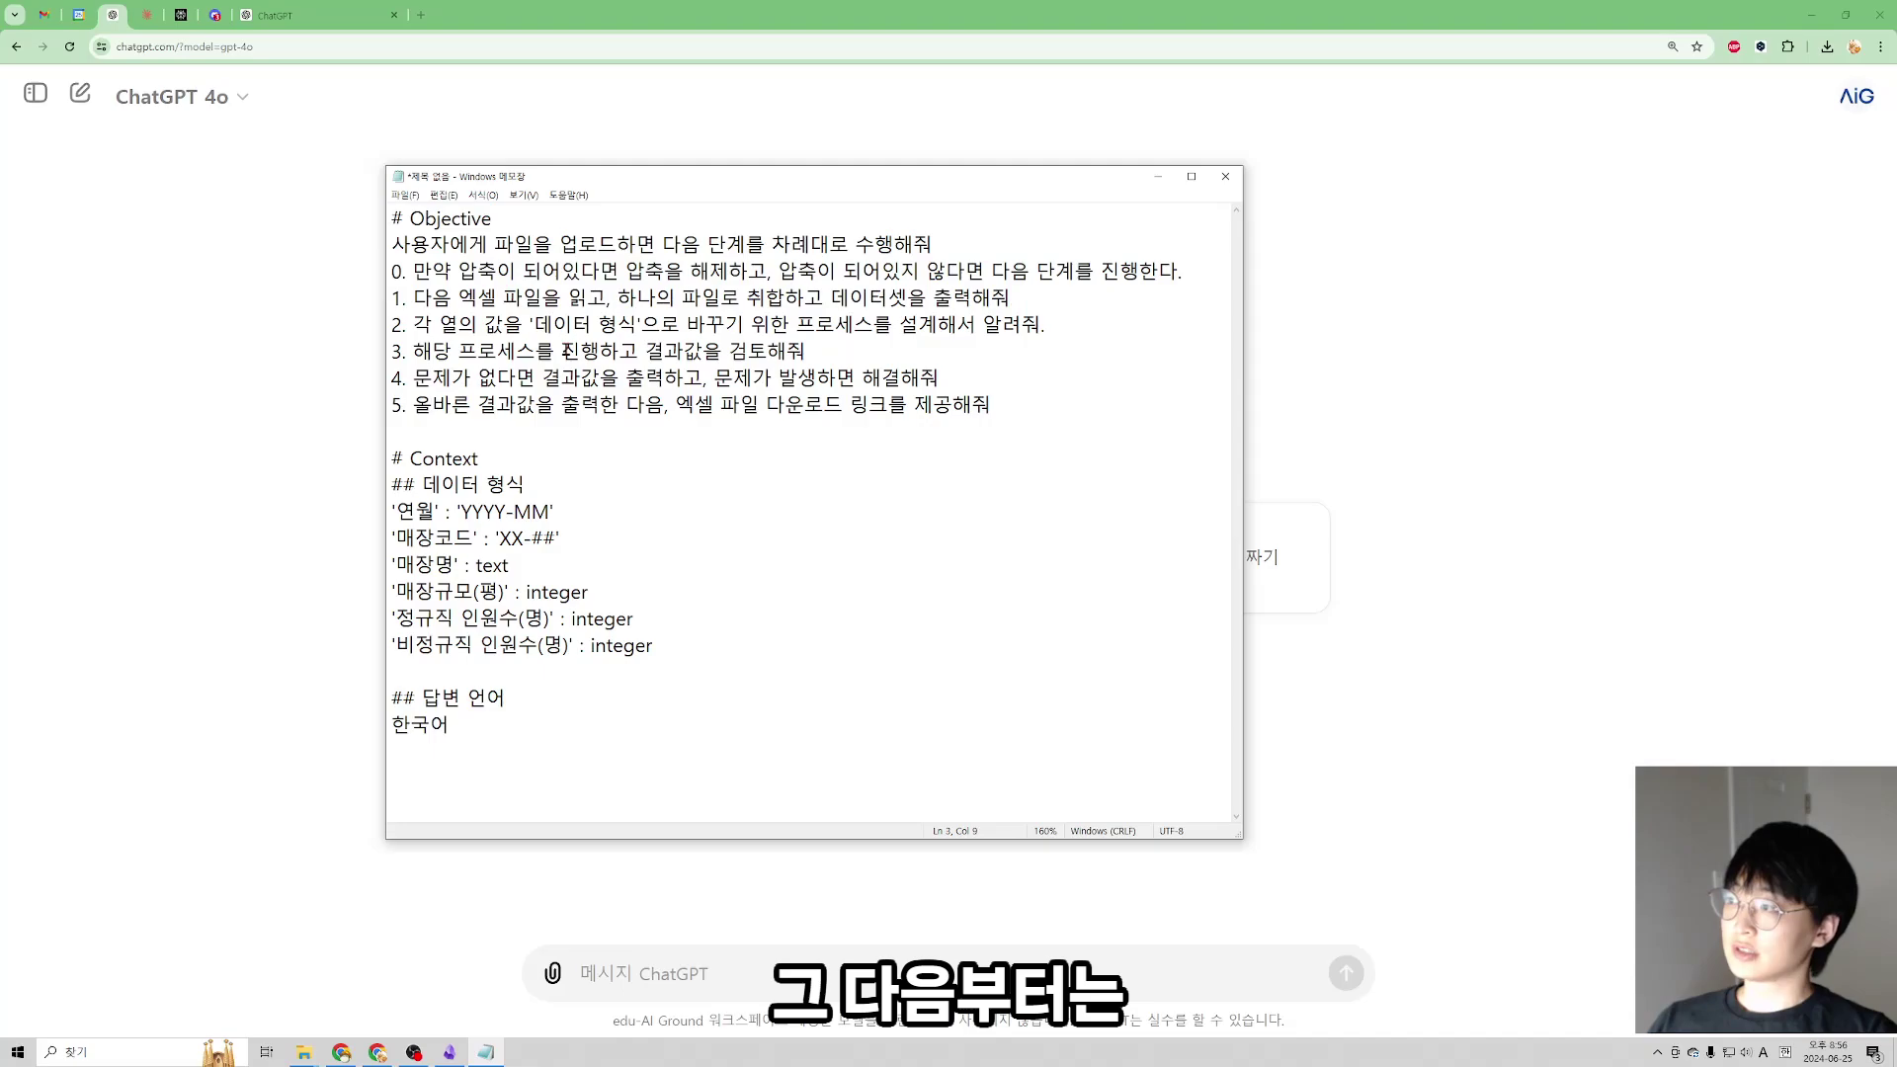
{"action": "left_click_drag", "start_coordinate": [415, 325], "coordinate": [521, 325]}
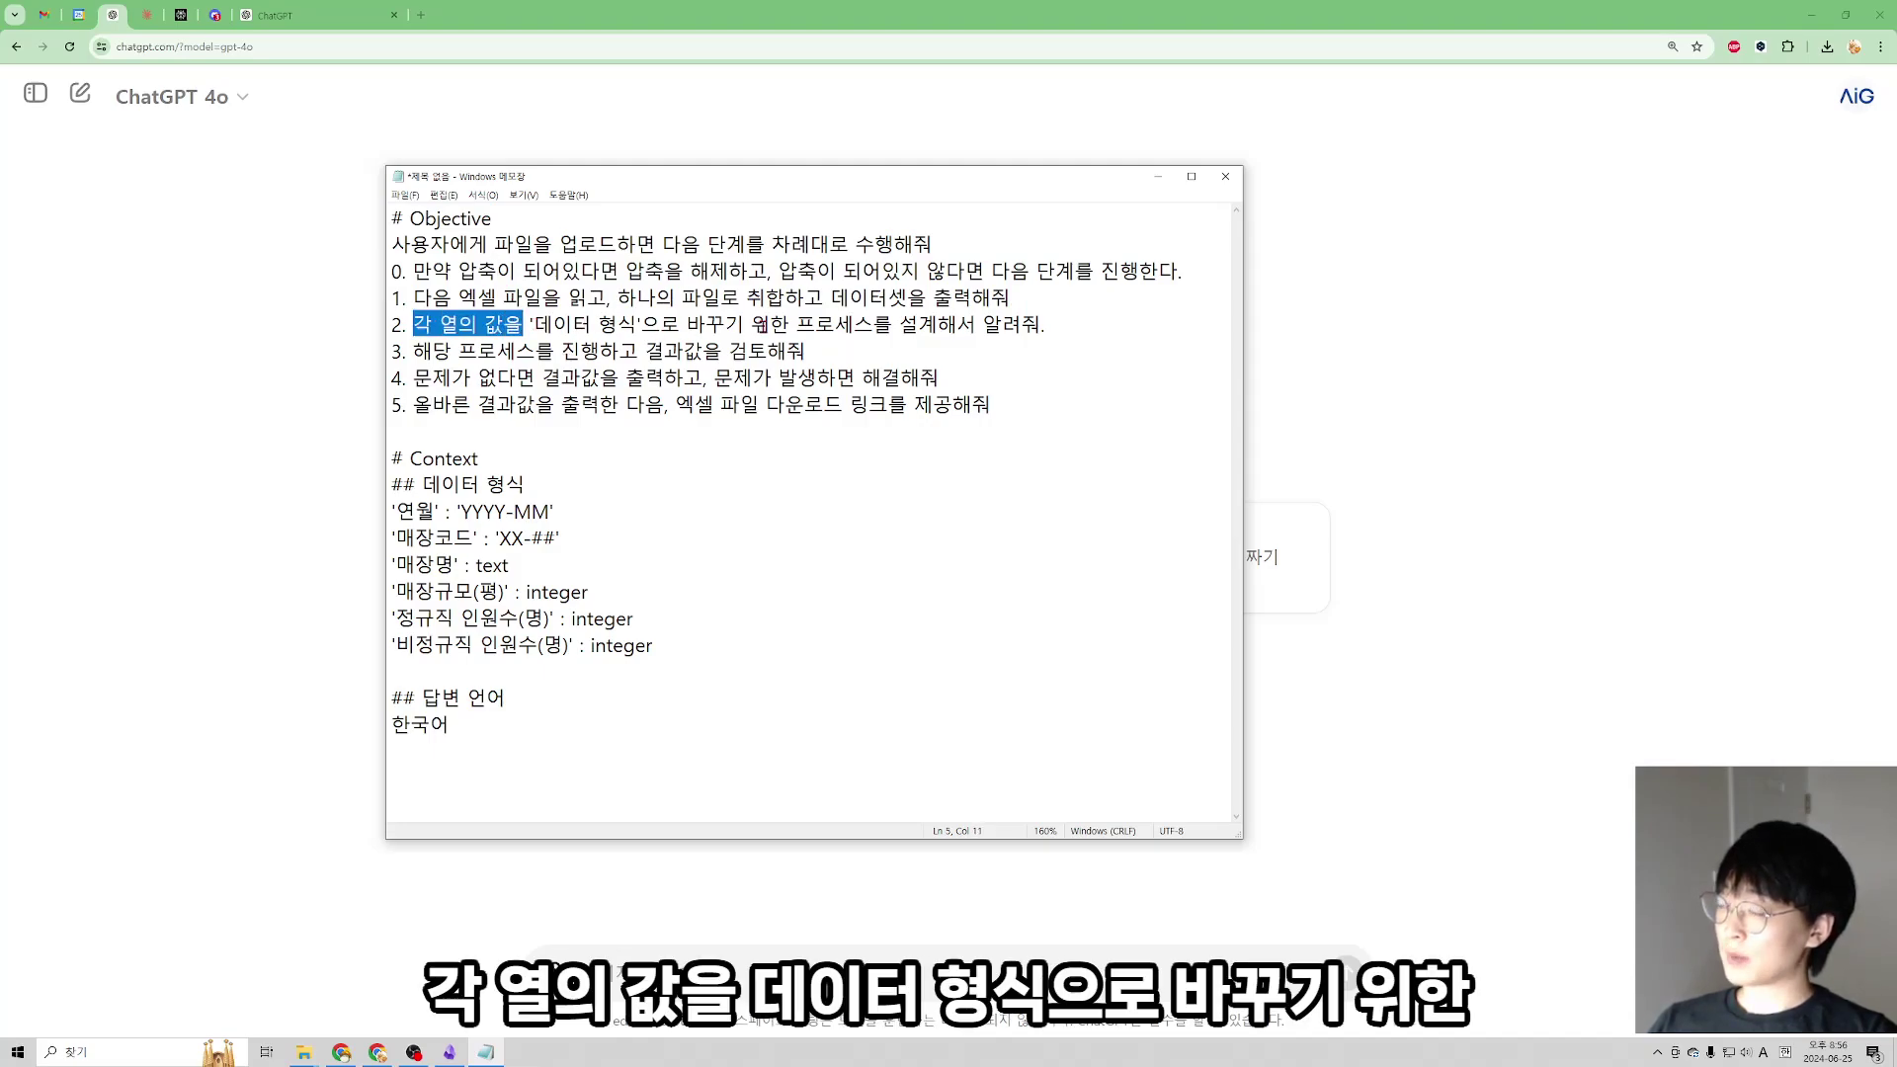
{"action": "left_click", "coordinate": [1095, 326]}
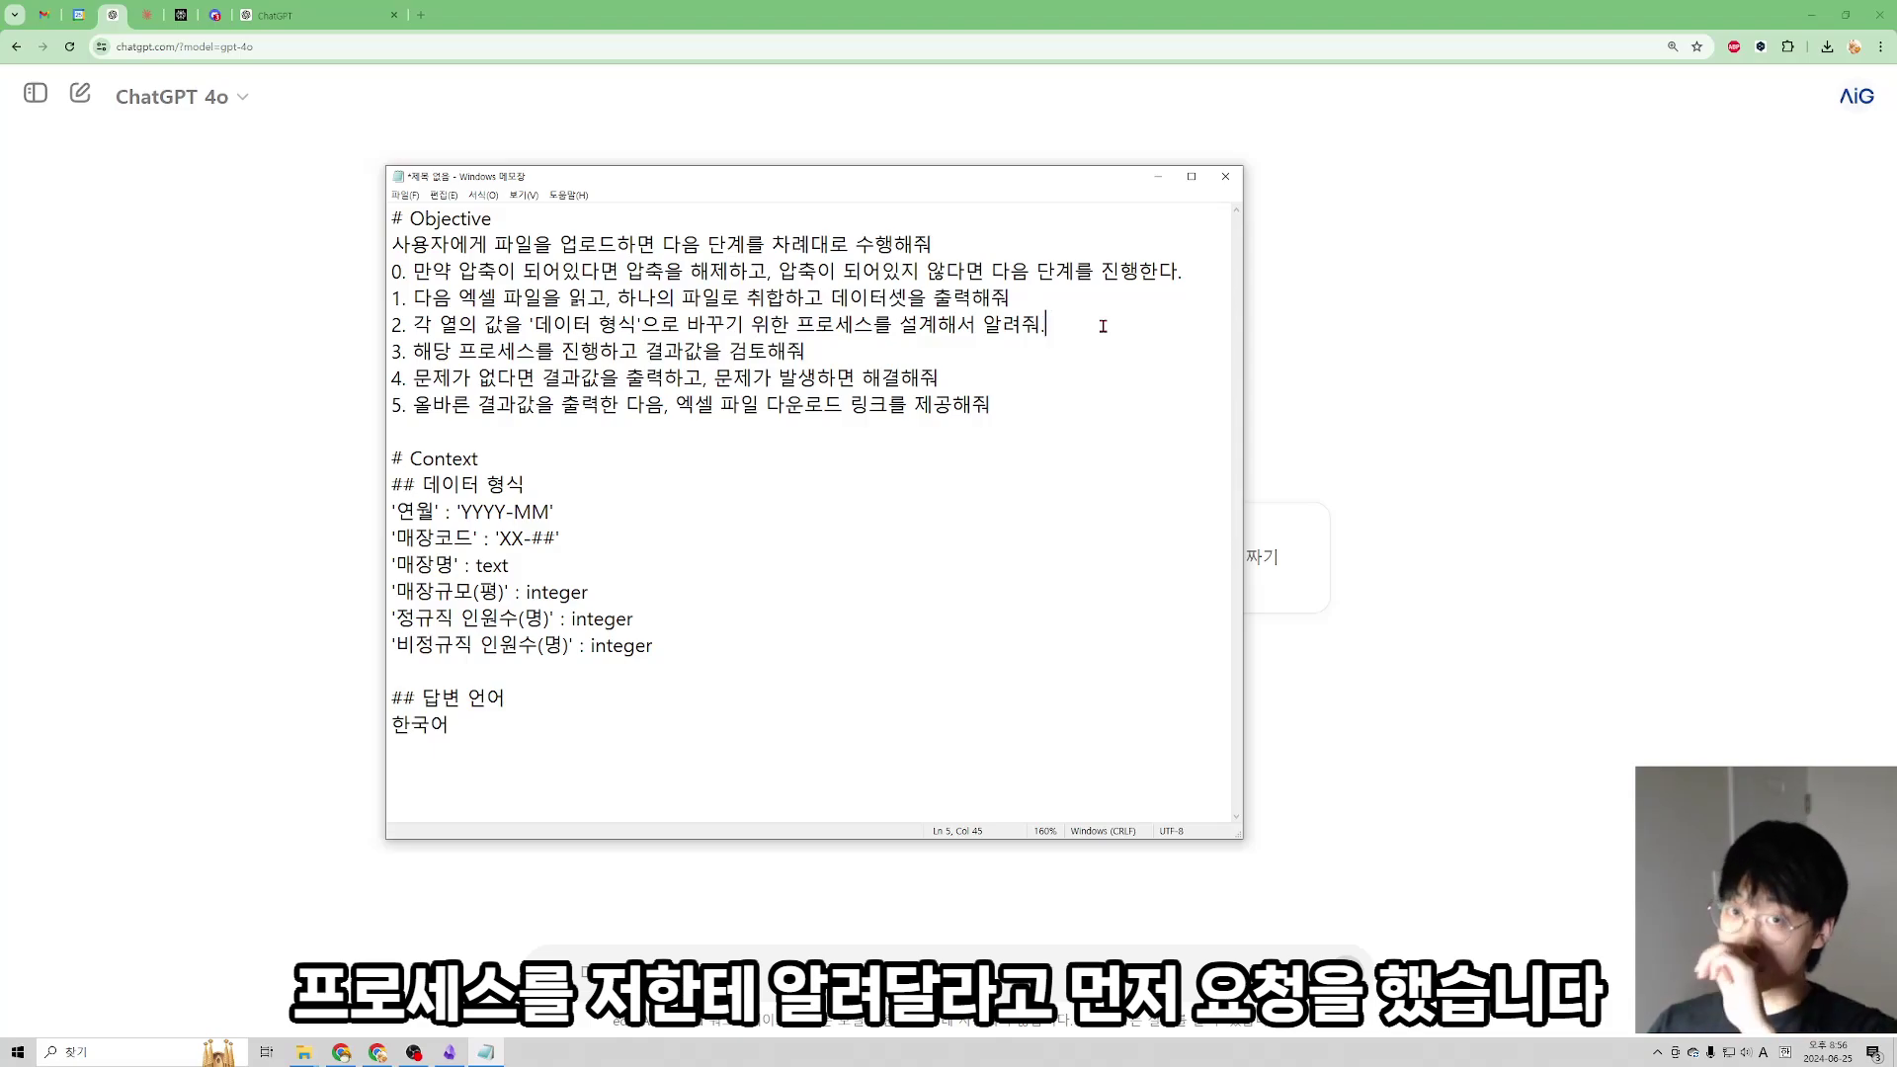
{"action": "left_click_drag", "start_coordinate": [531, 324], "coordinate": [642, 324]}
{"action": "left_click", "coordinate": [642, 324]}
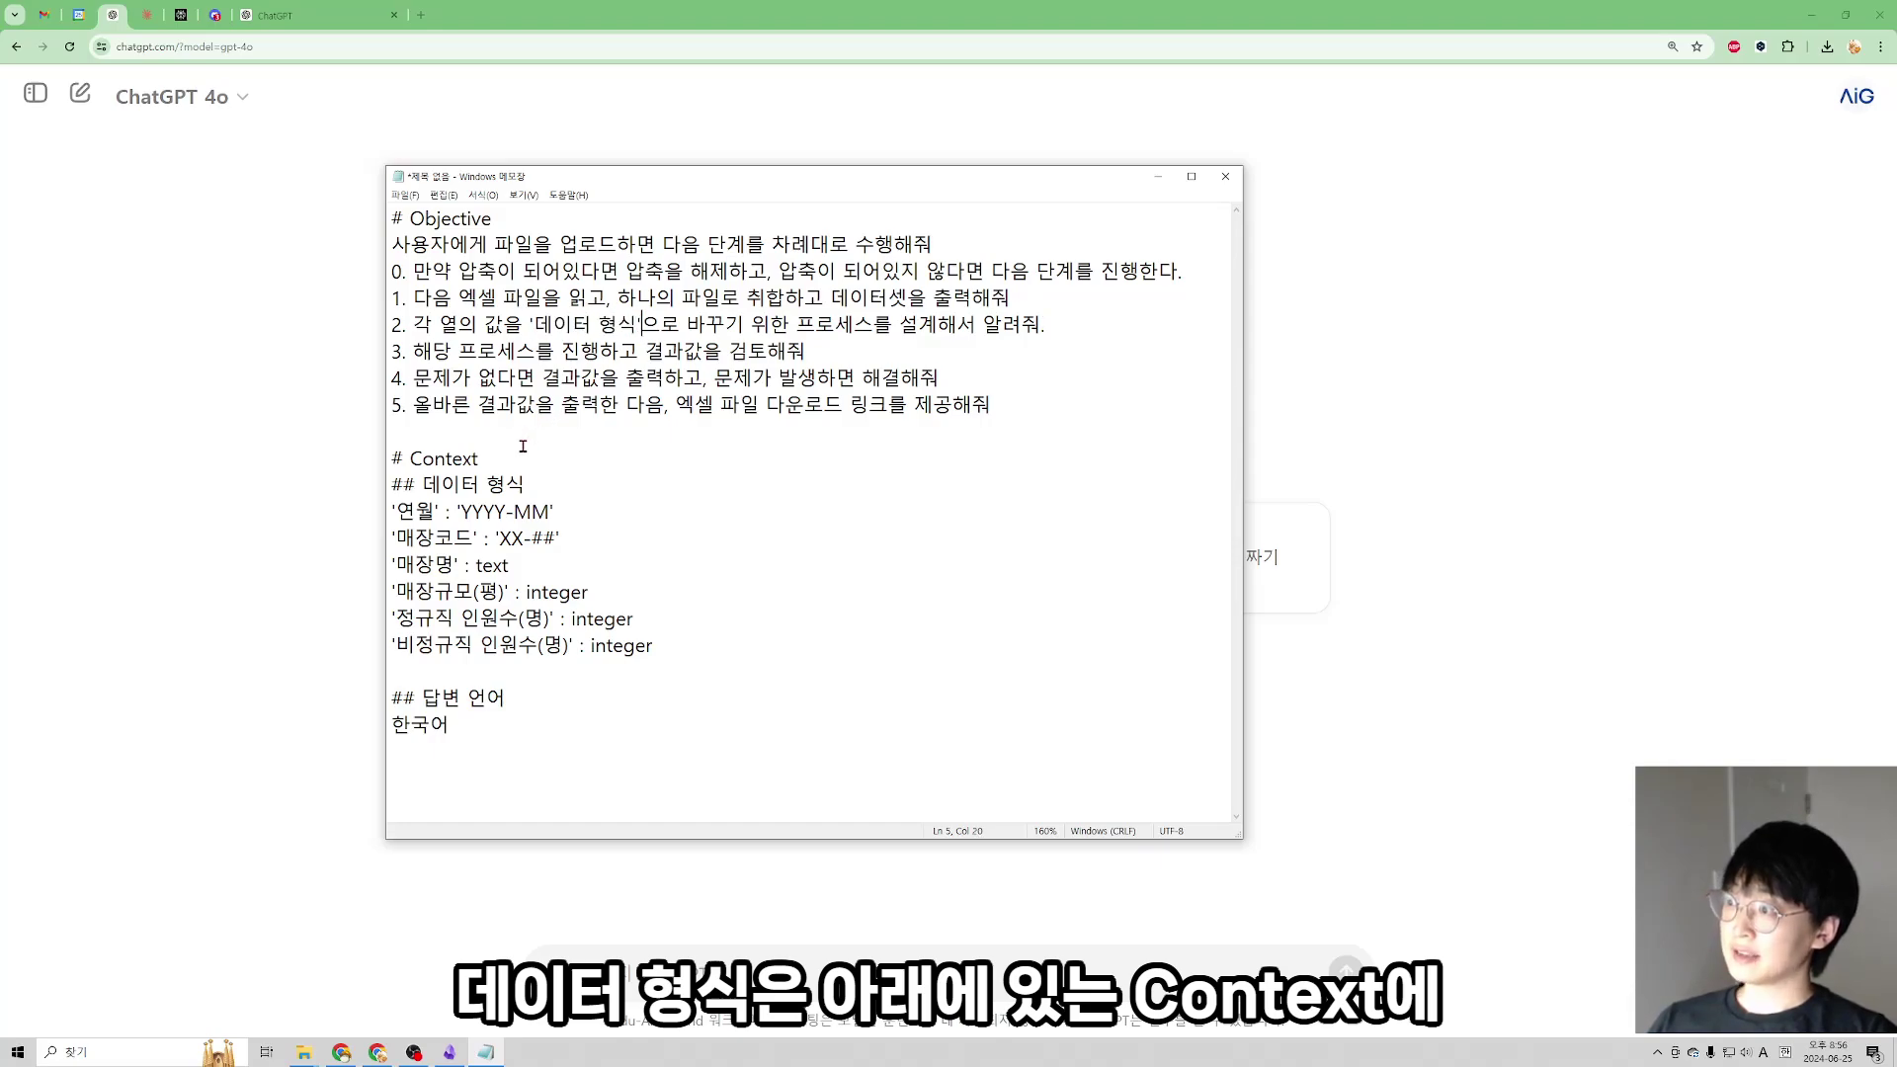
- Review the '데이터 형식' list in the prompt's # Context section, focusing on the '연월' entry
{"action": "left_click_drag", "start_coordinate": [479, 460], "coordinate": [649, 647]}
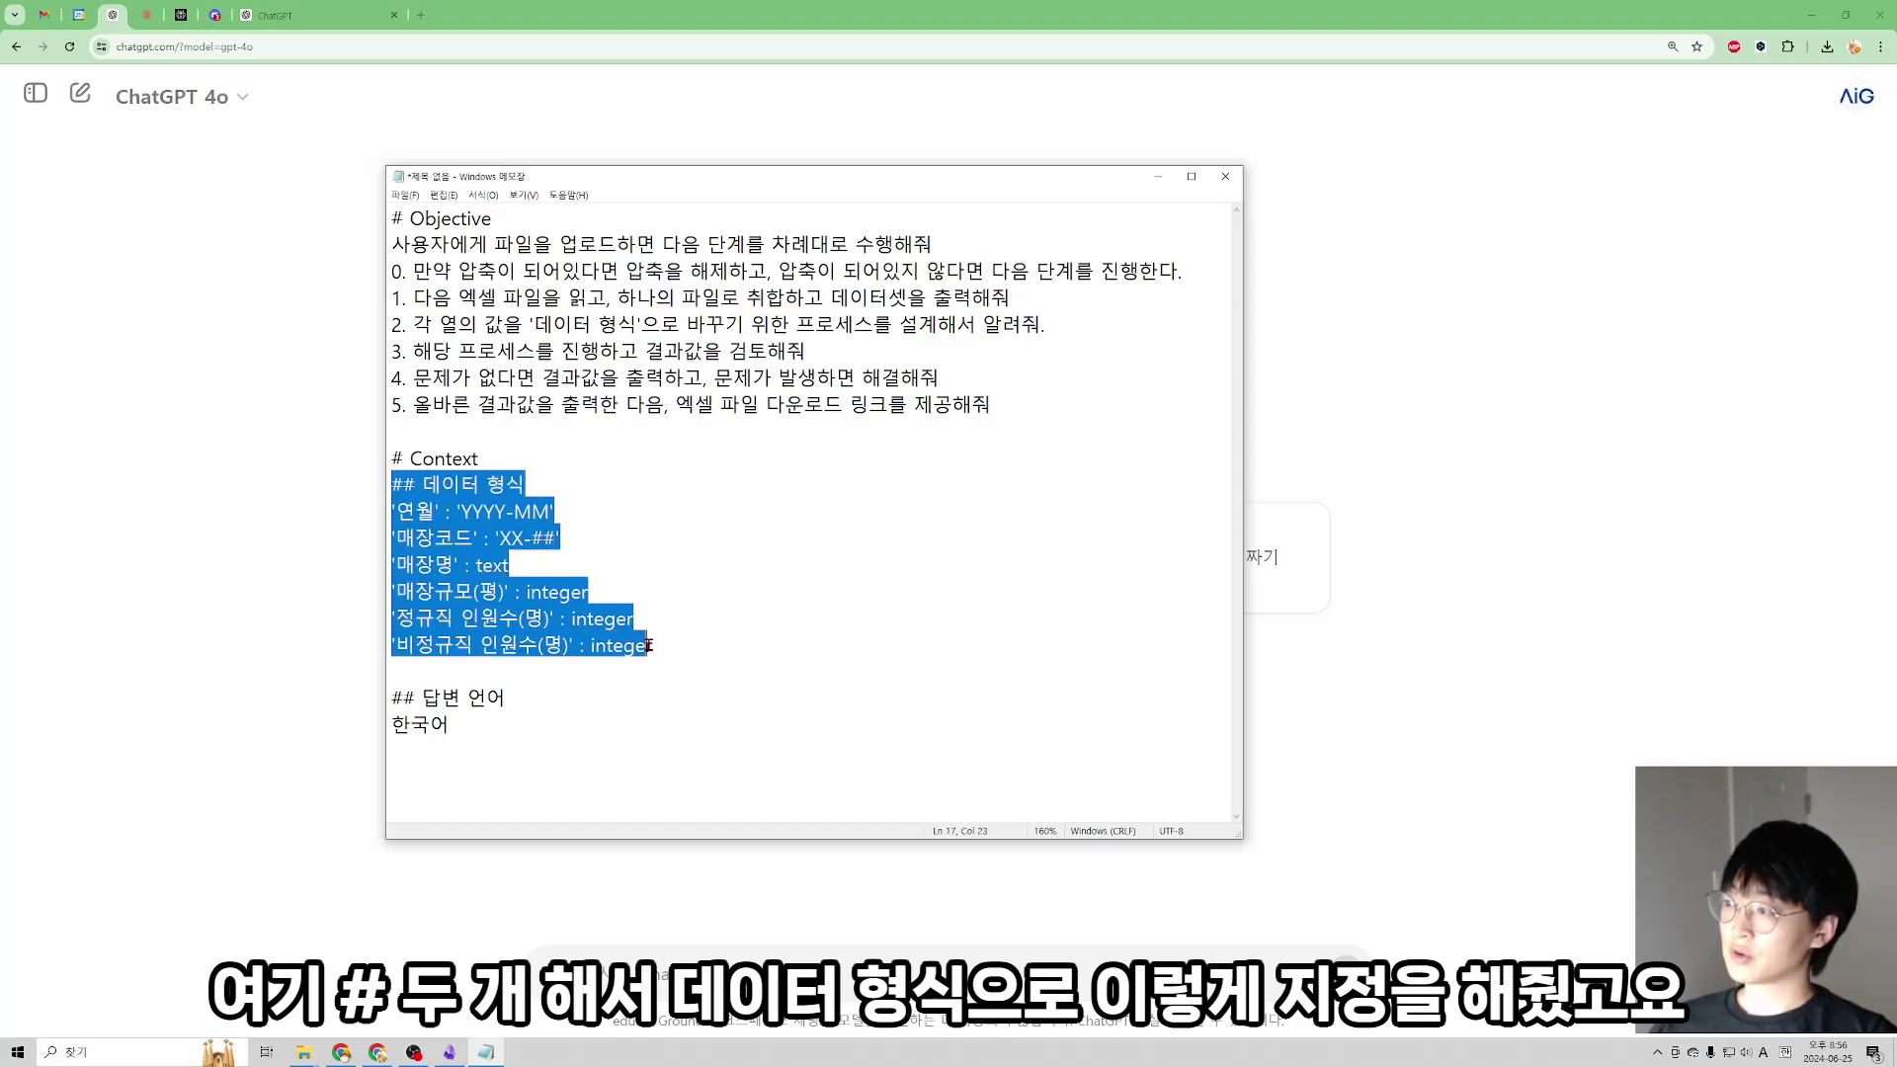
{"action": "left_click", "coordinate": [690, 650]}
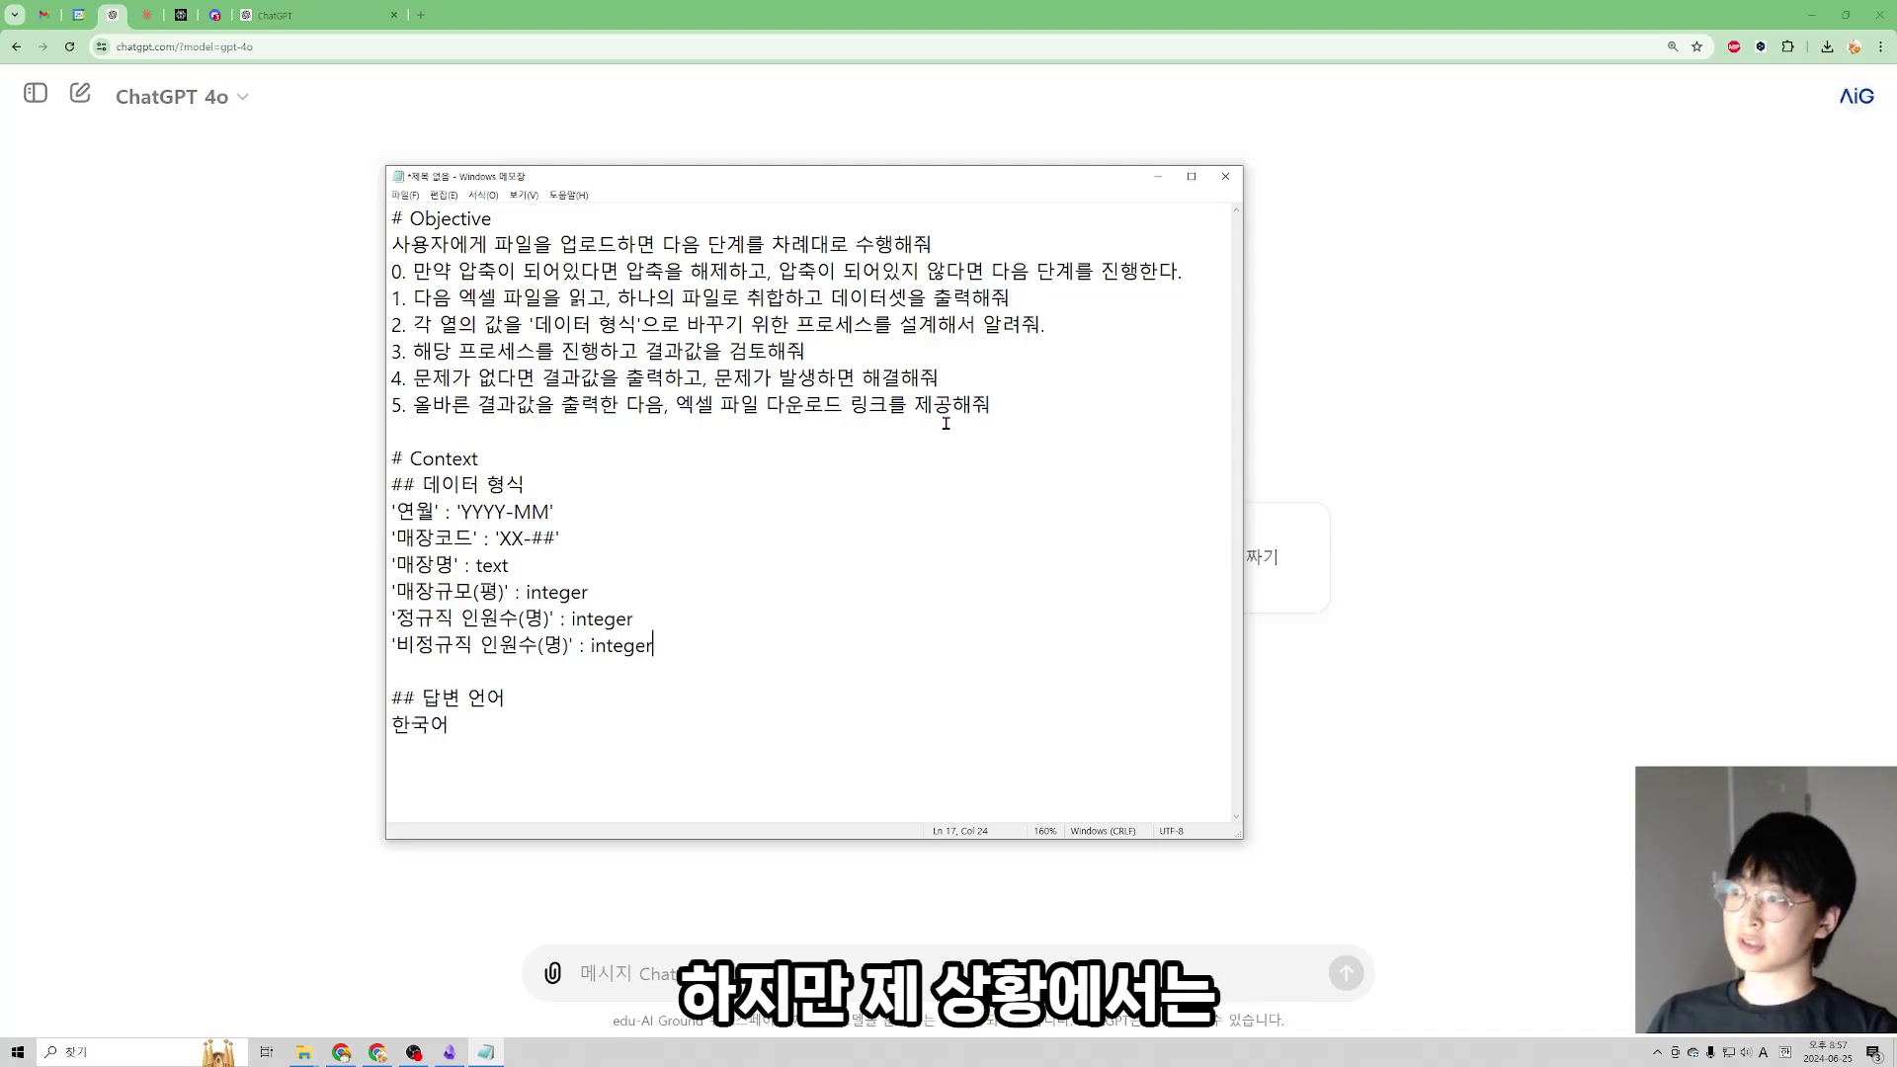
{"action": "left_click_drag", "start_coordinate": [556, 511], "coordinate": [389, 510]}
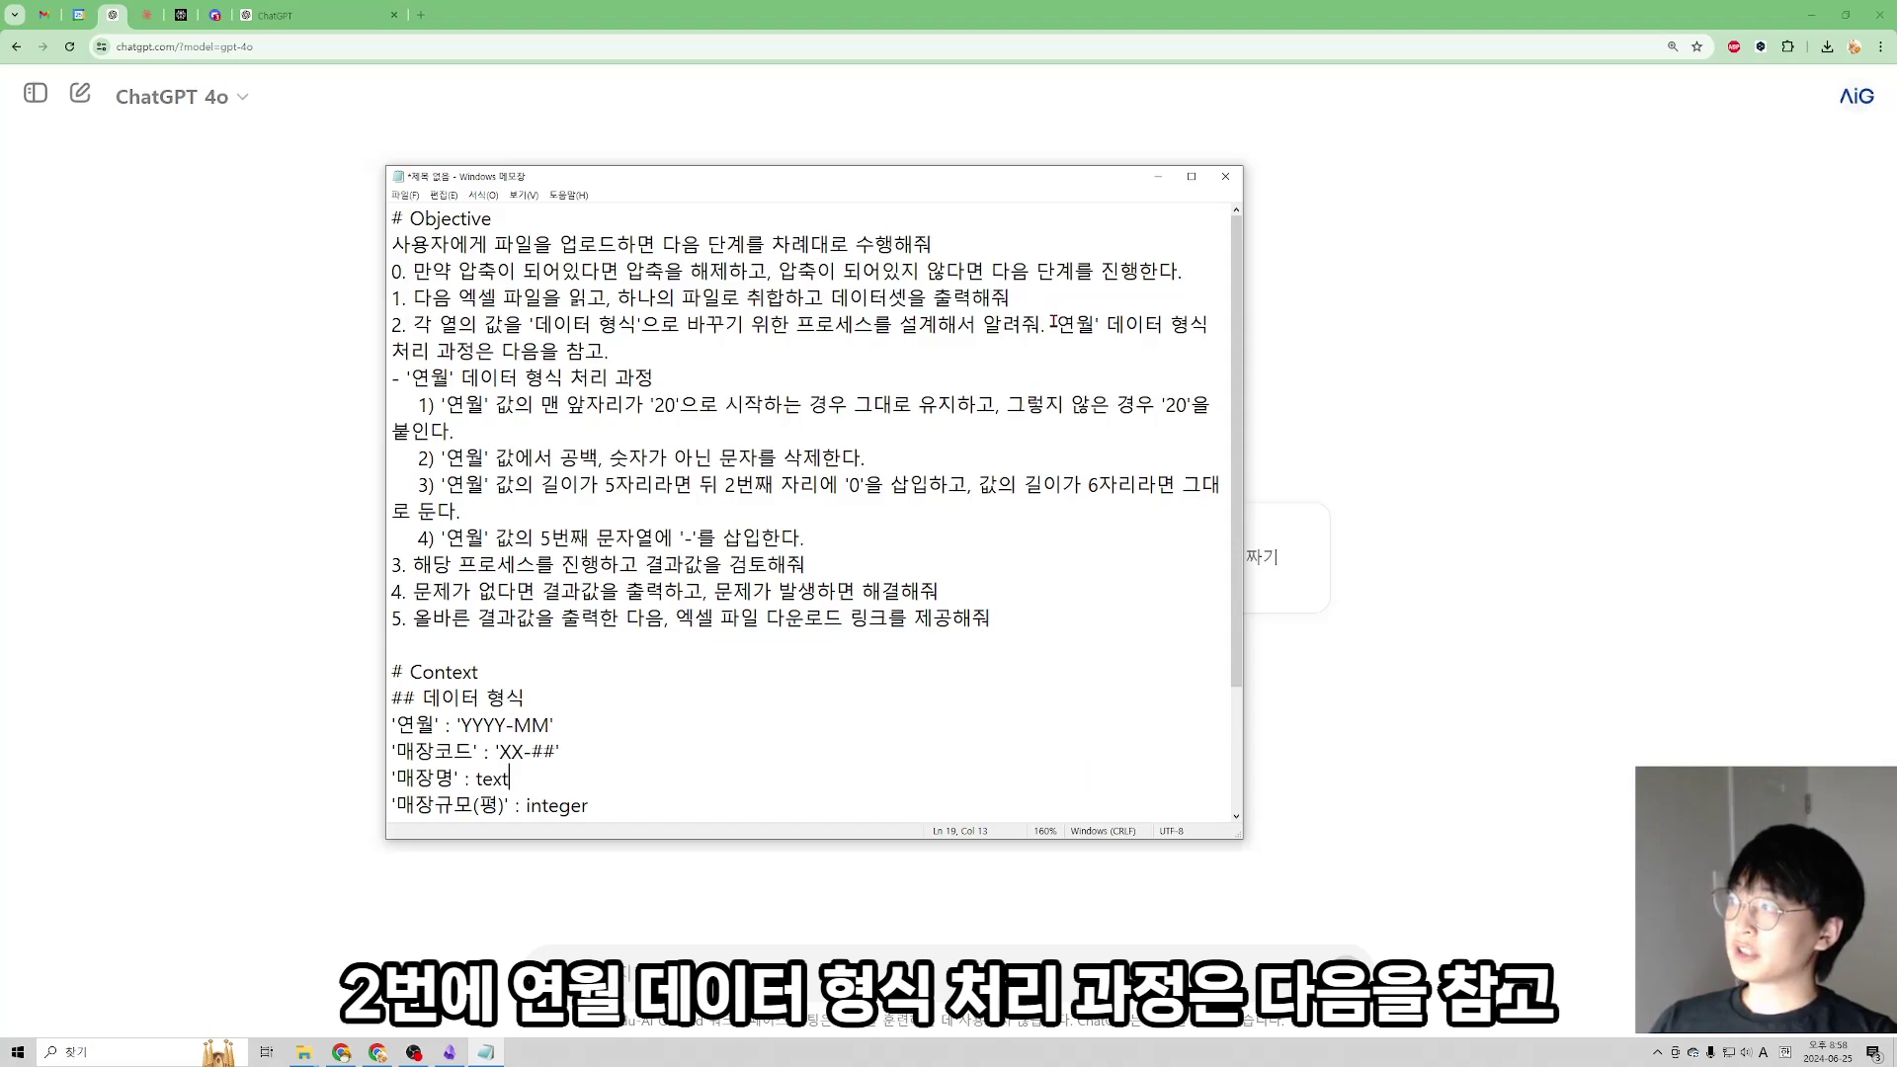
- Review the '연월' data format processing instructions under stage 2 of the prompt, including sub-steps 1 to 4
{"action": "left_click_drag", "start_coordinate": [1052, 323], "coordinate": [1064, 344]}
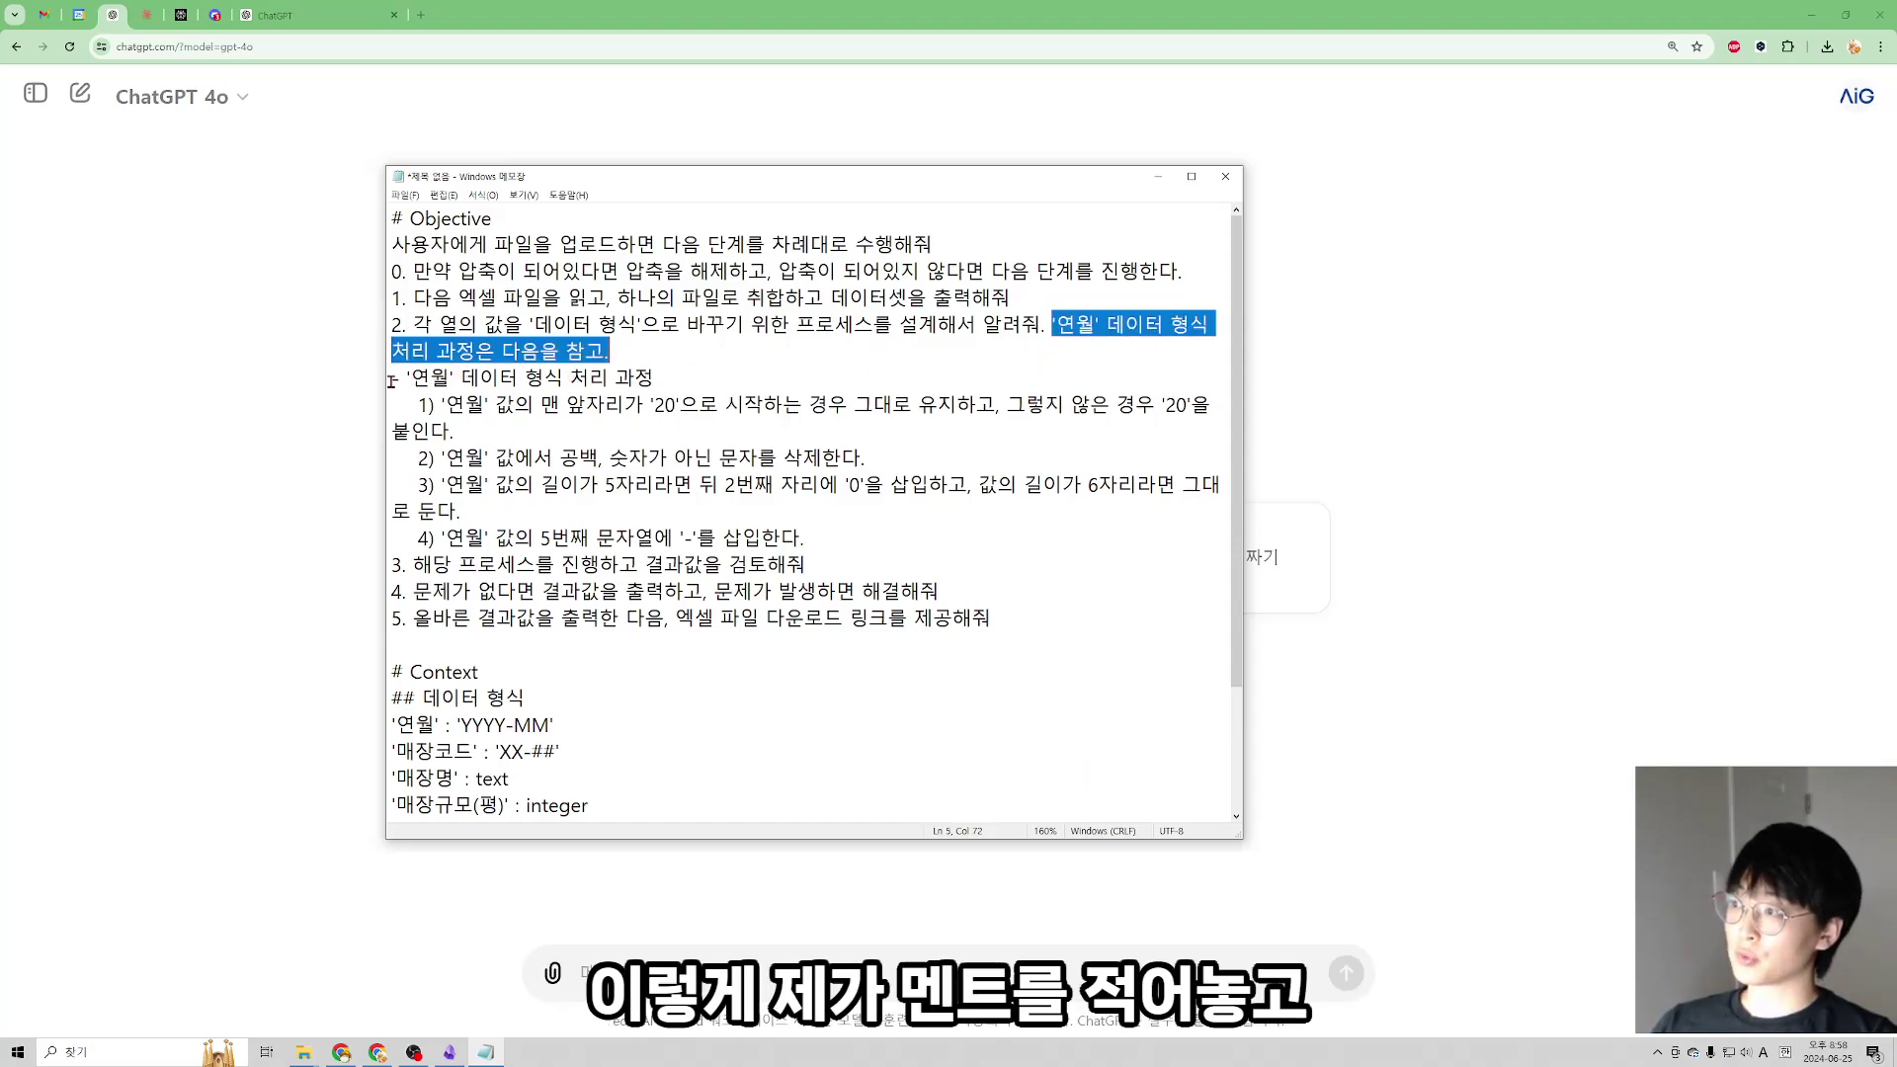
{"action": "left_click_drag", "start_coordinate": [395, 374], "coordinate": [825, 536]}
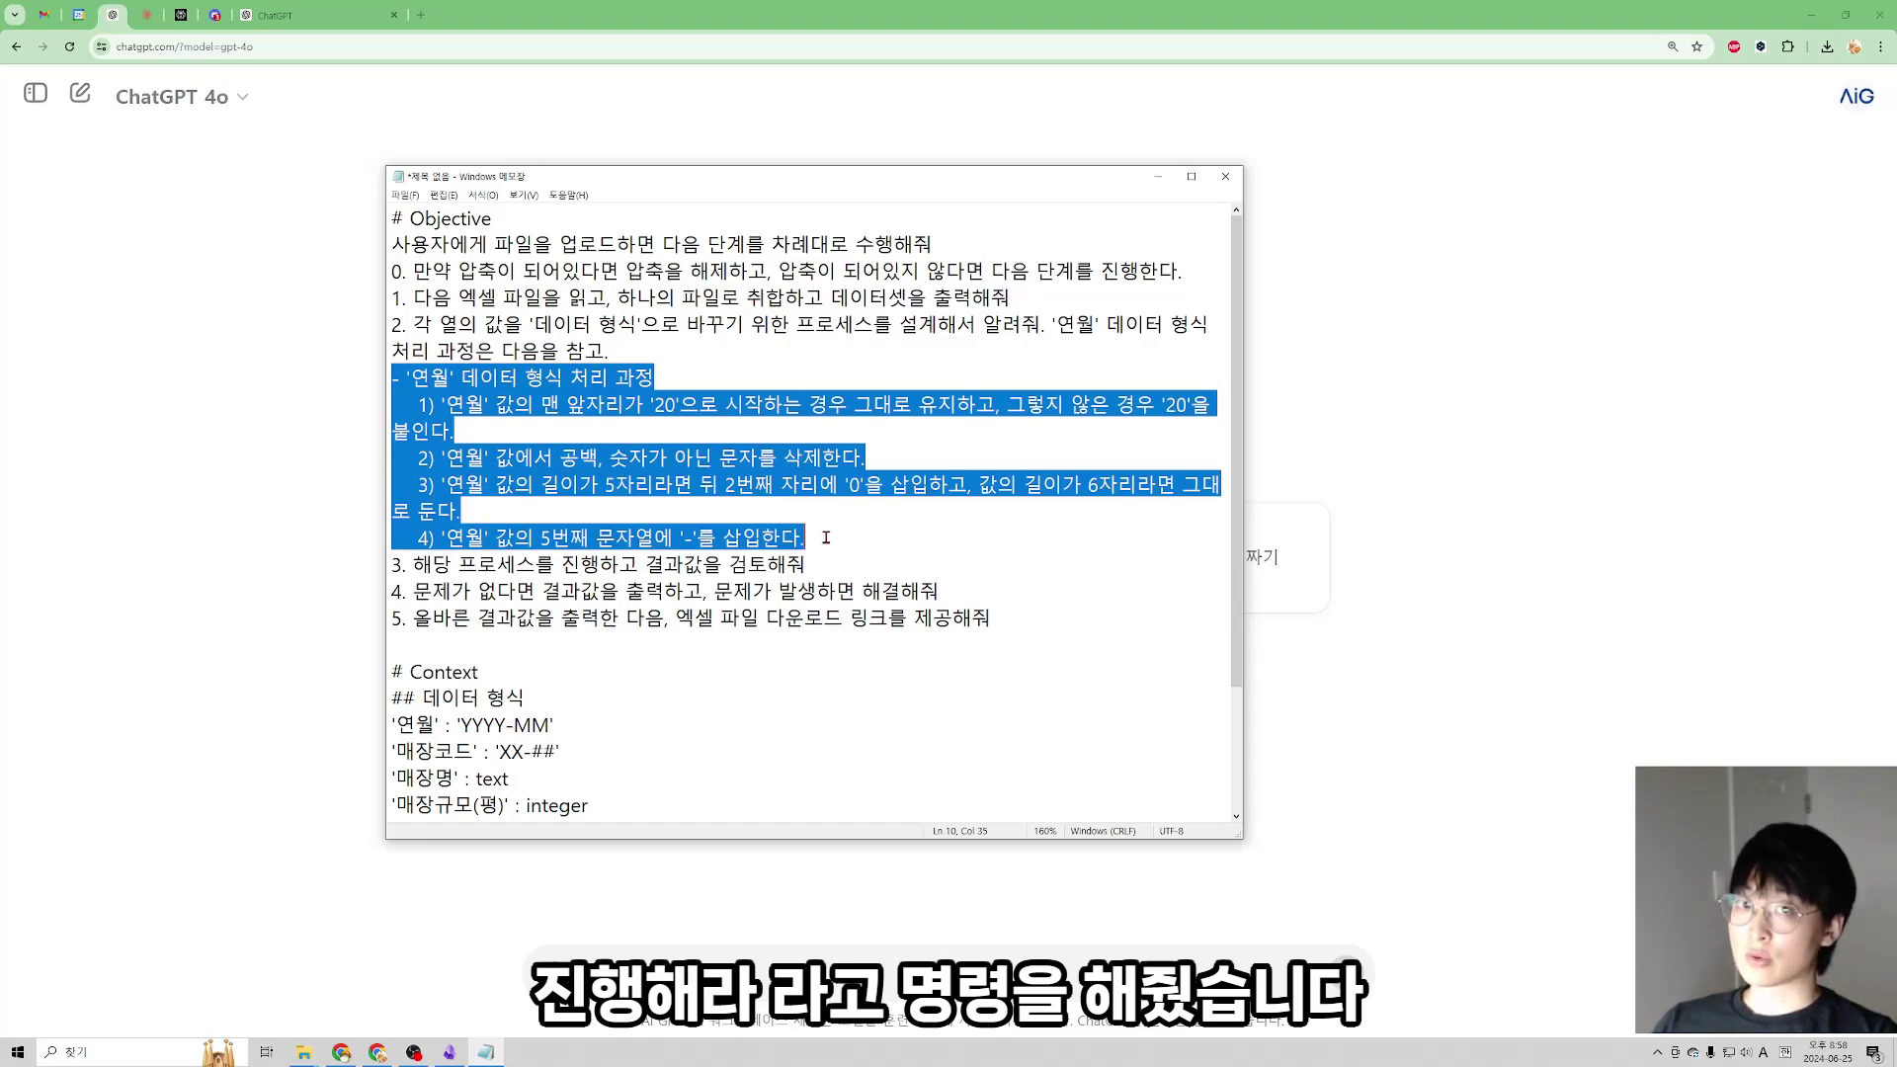
{"action": "left_click", "coordinate": [862, 542]}
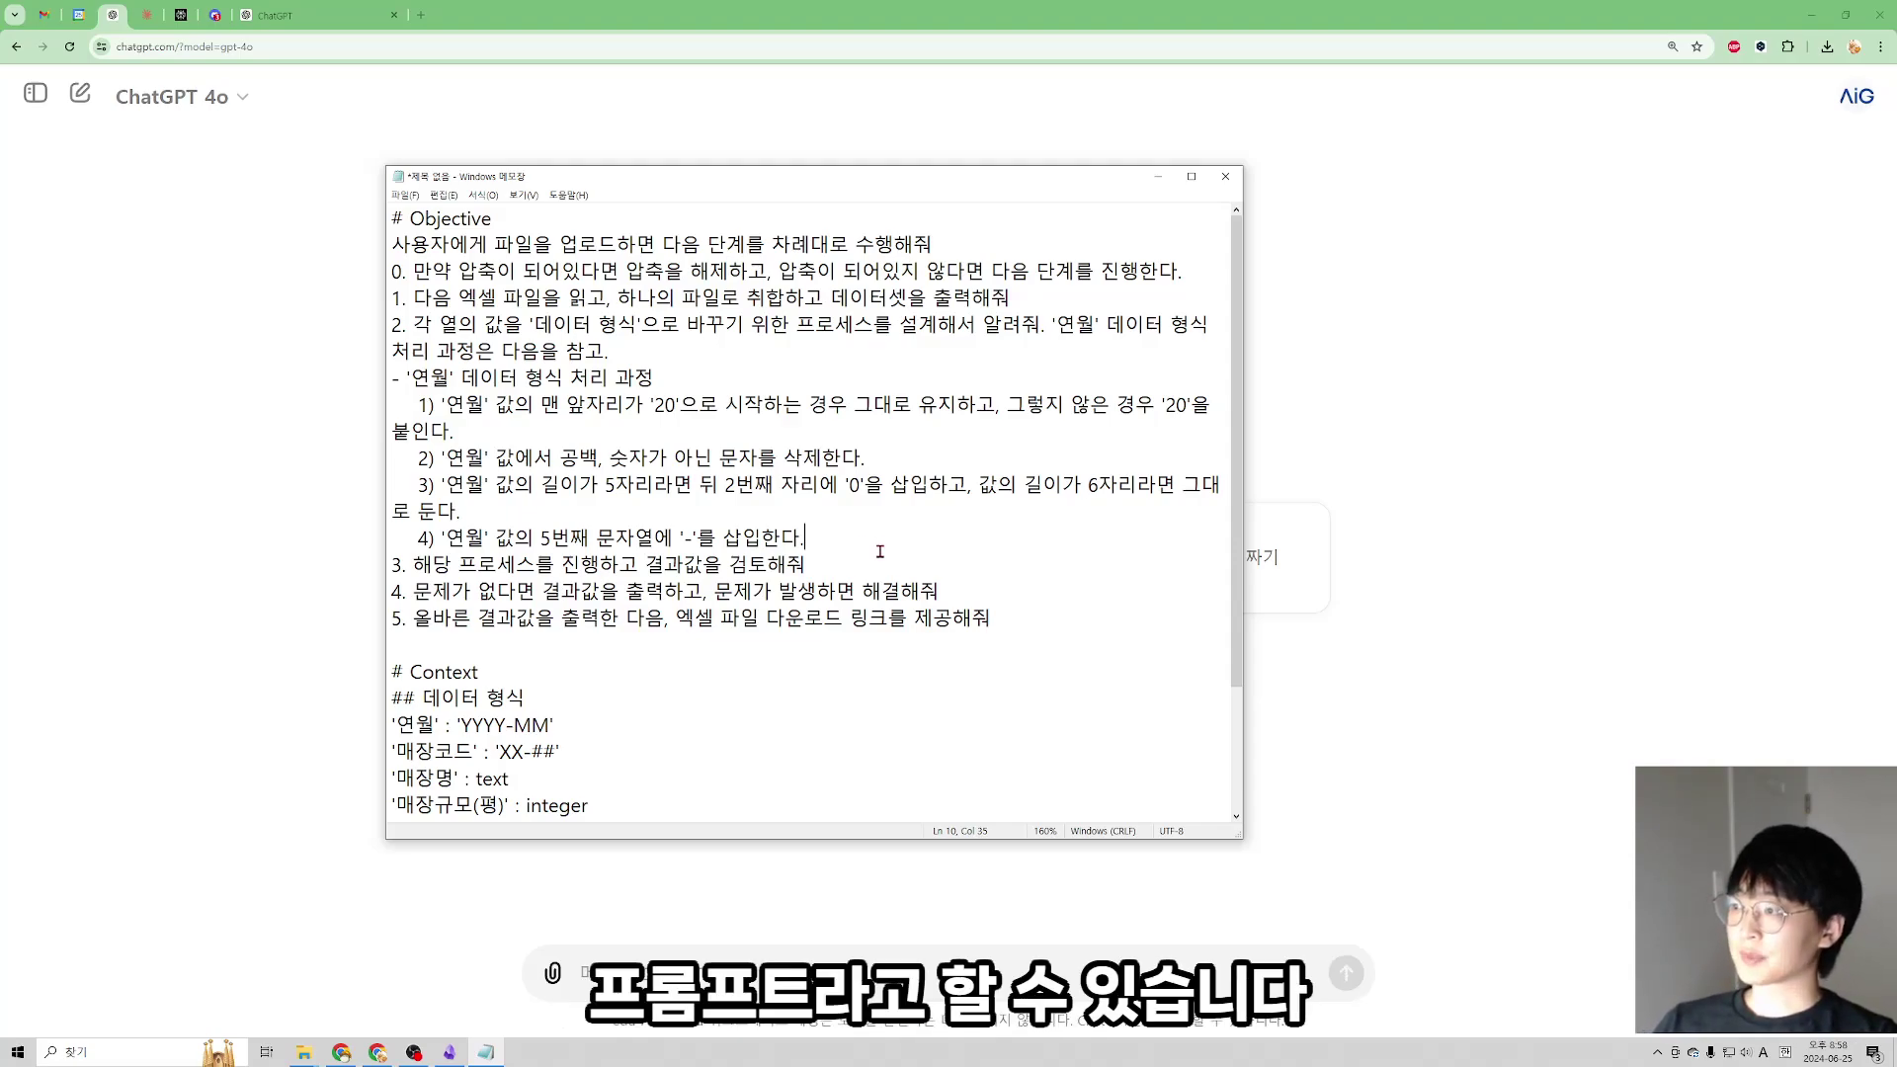
- Review the '## 답변 언어' section at the end of the prompt, which specifies 한국어
{"action": "scroll", "coordinate": [879, 551], "scroll_direction": "down", "scroll_amount": 2}
{"action": "left_click", "coordinate": [904, 782]}
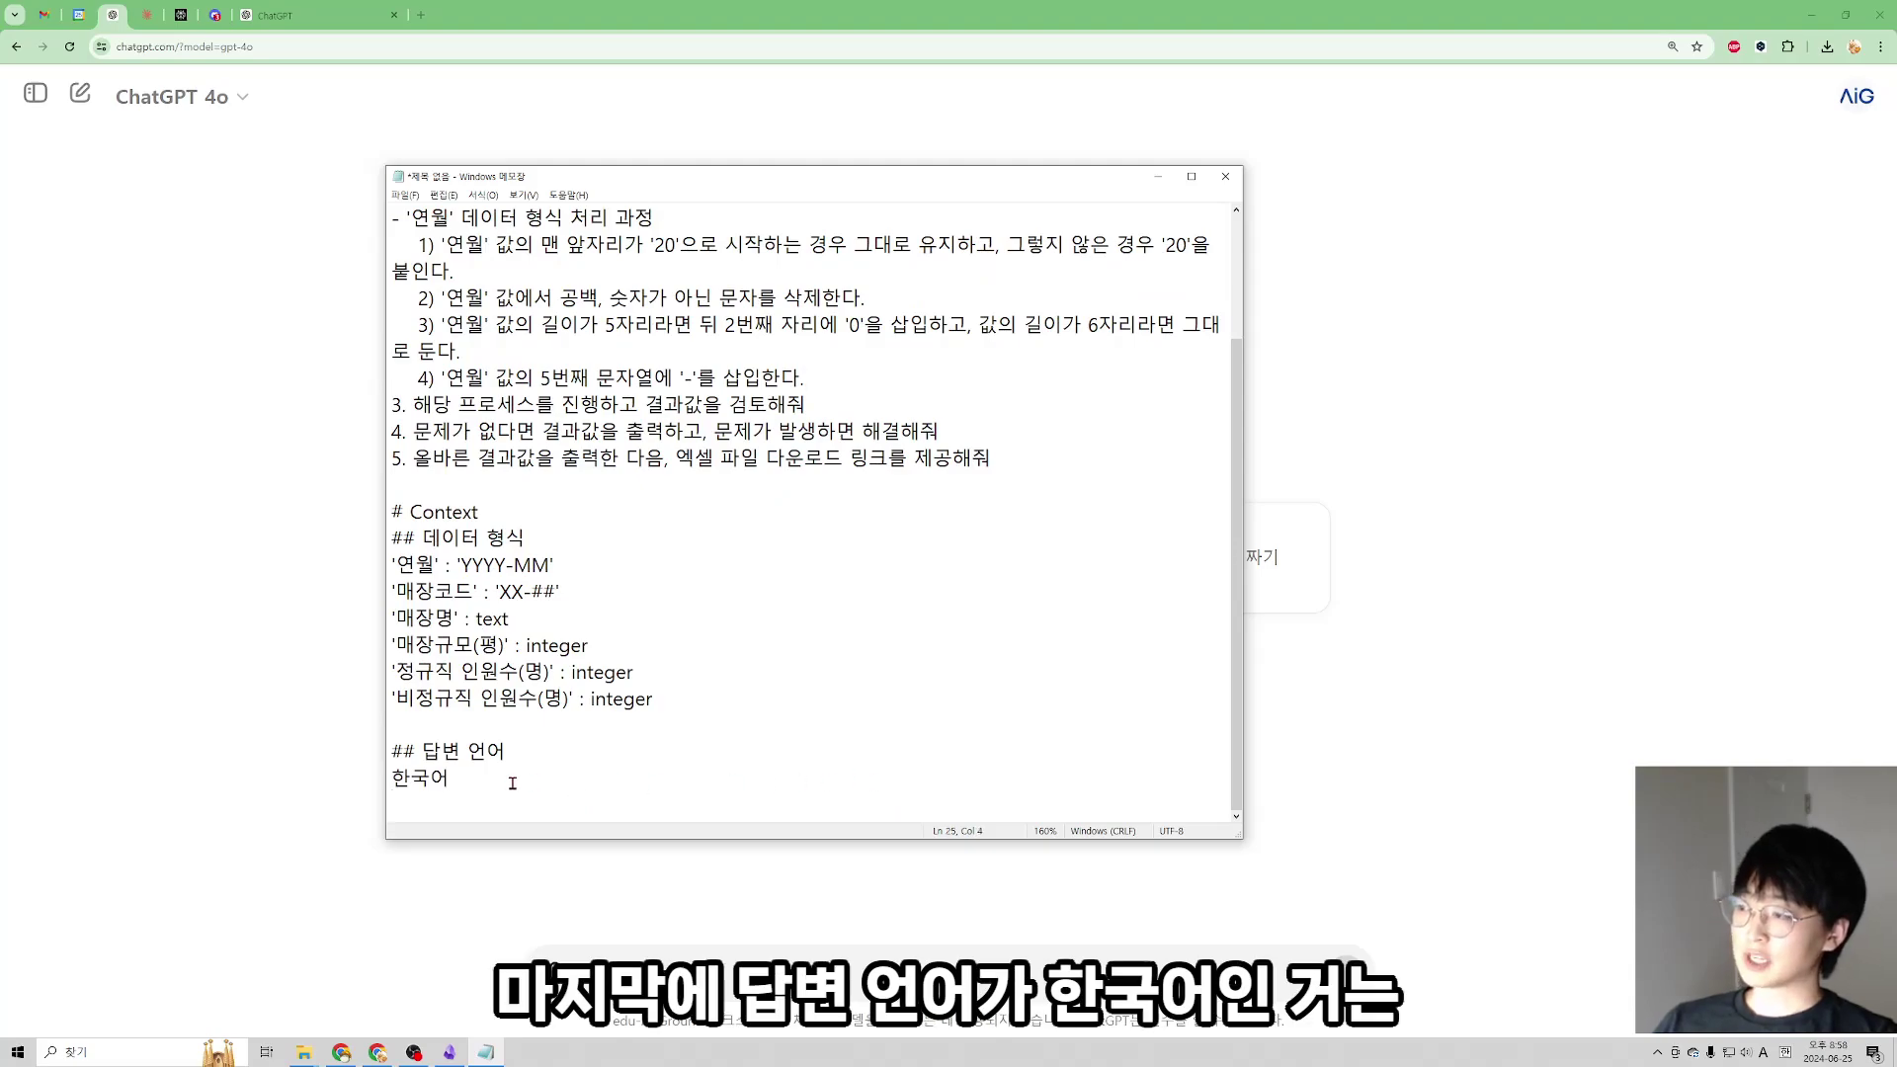
{"action": "left_click_drag", "start_coordinate": [513, 782], "coordinate": [393, 748]}
{"action": "left_click", "coordinate": [481, 788]}
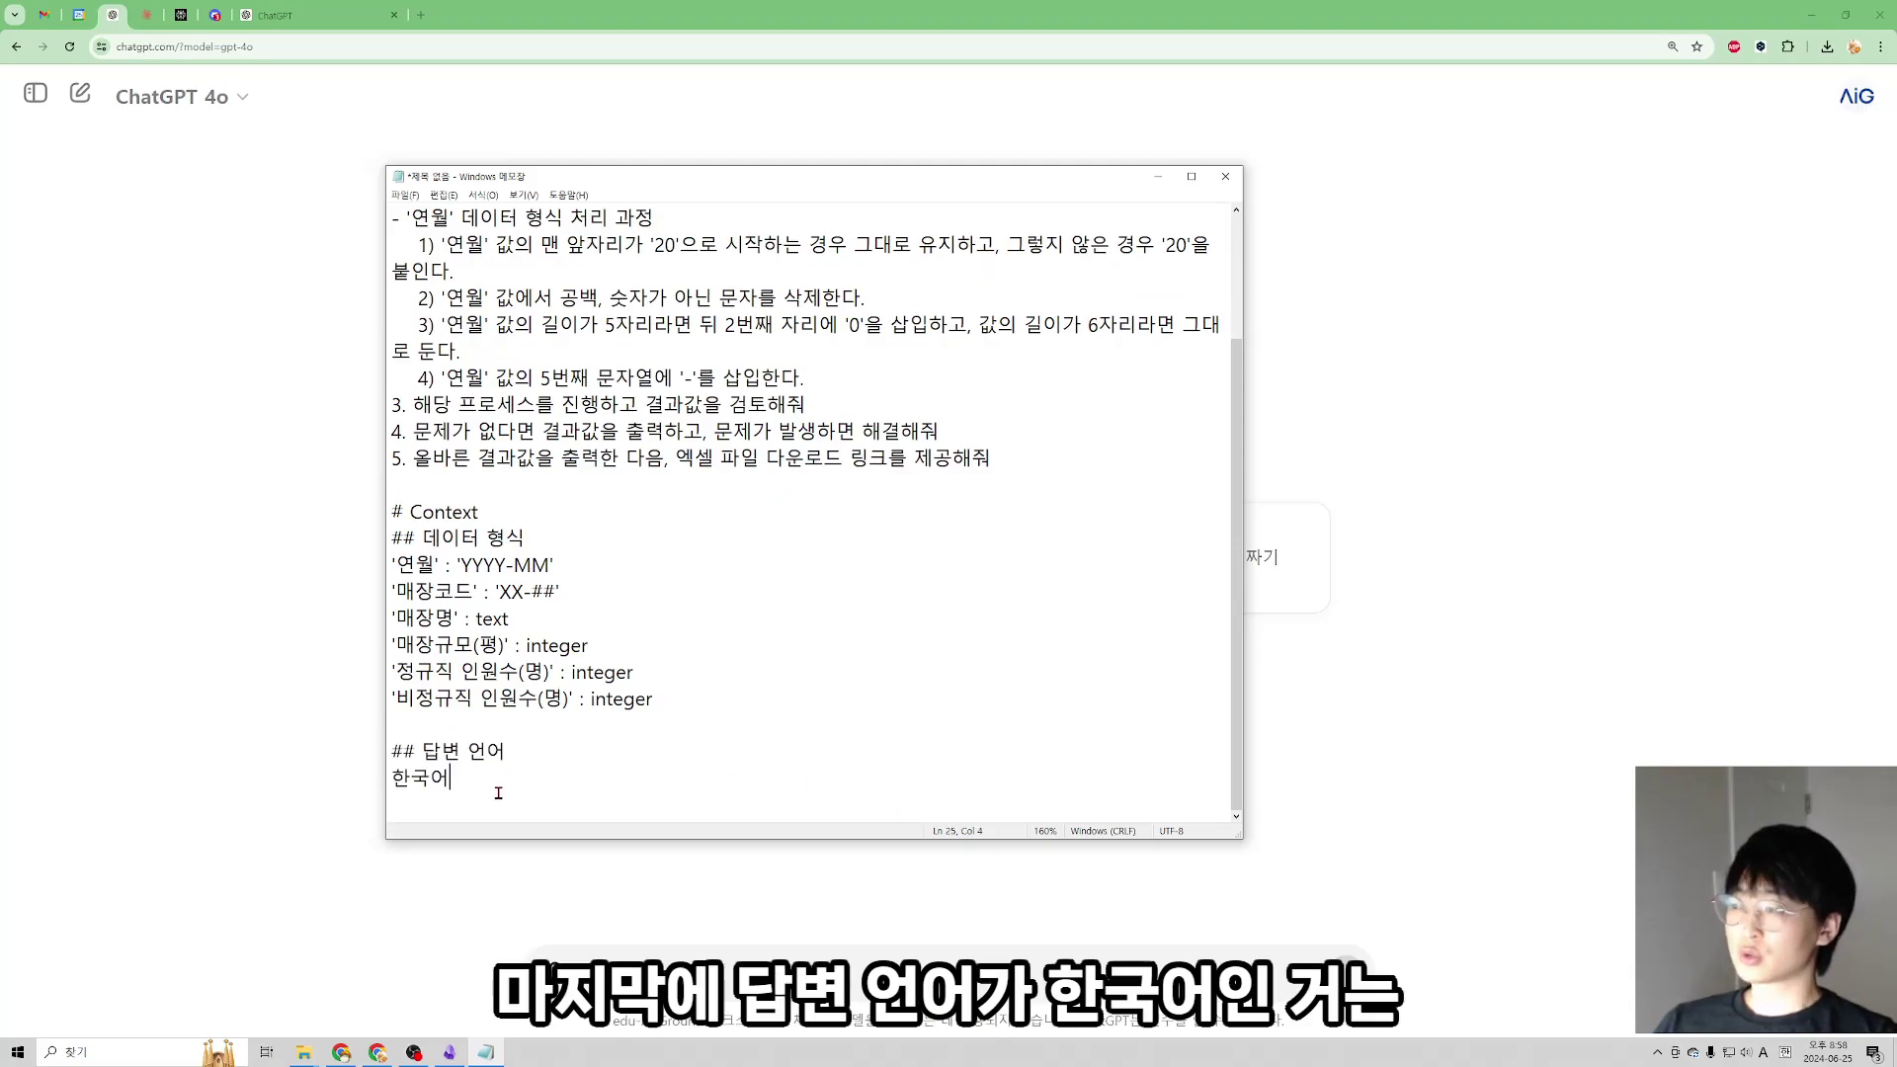
{"action": "left_click_drag", "start_coordinate": [498, 793], "coordinate": [393, 751]}
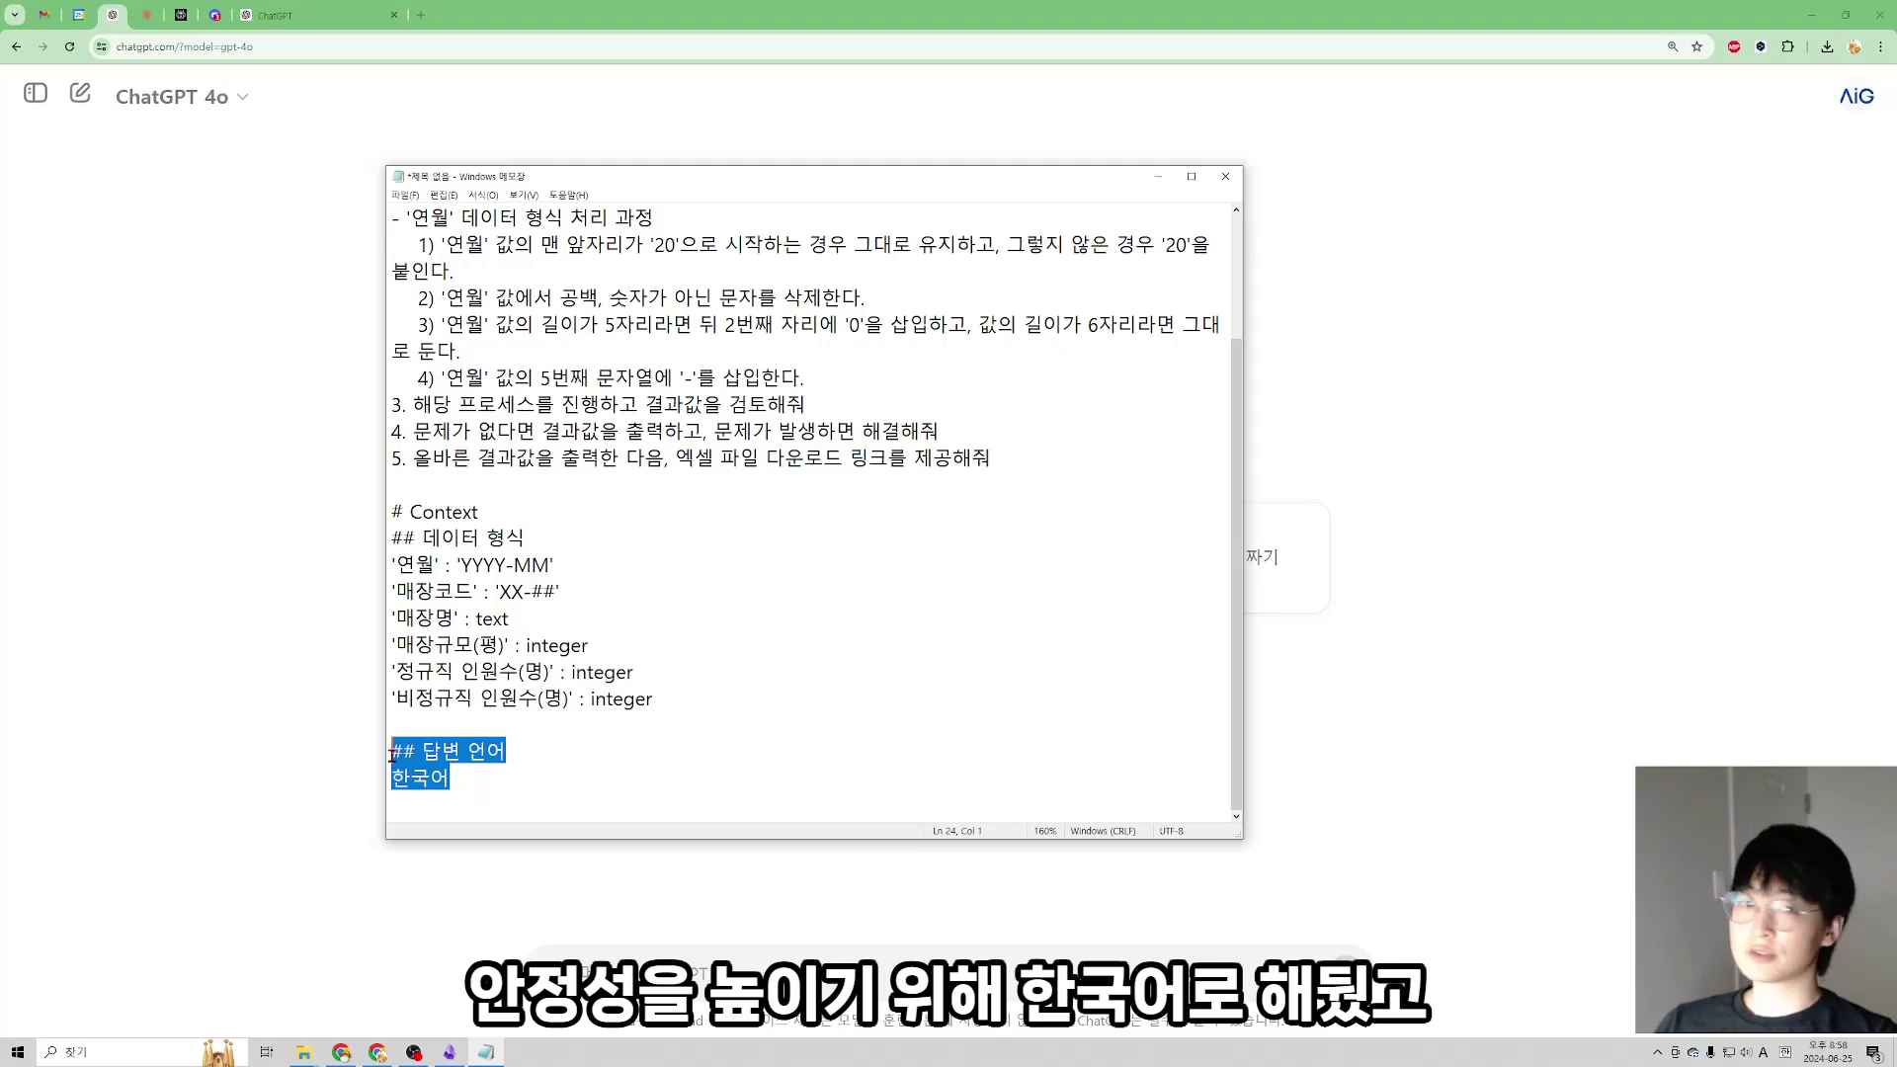
{"action": "left_click", "coordinate": [498, 777]}
- Copy the entire Notepad prompt and paste it into the message of the new ChatGPT 4o chat
{"action": "scroll", "coordinate": [570, 791], "scroll_direction": "up", "scroll_amount": 3}
{"action": "key", "text": "ctrl+a"}
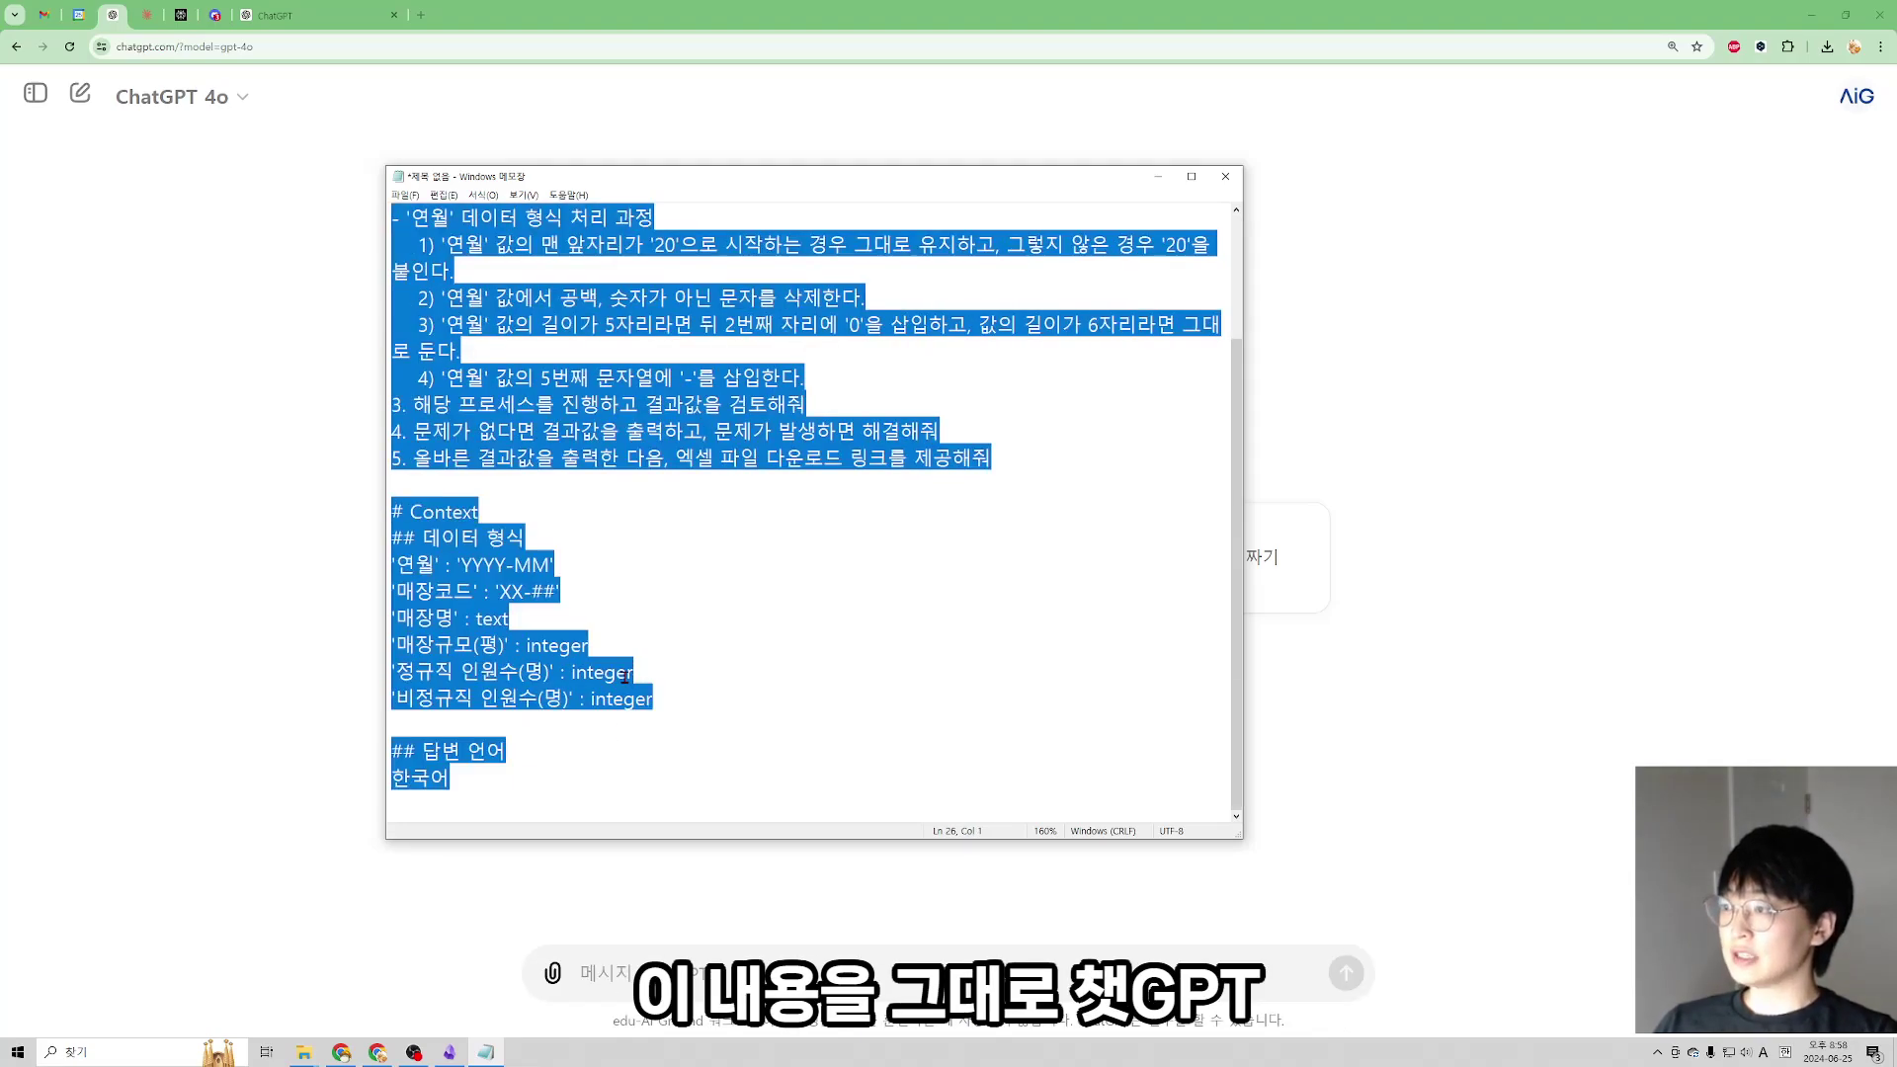
{"action": "left_click", "coordinate": [269, 777]}
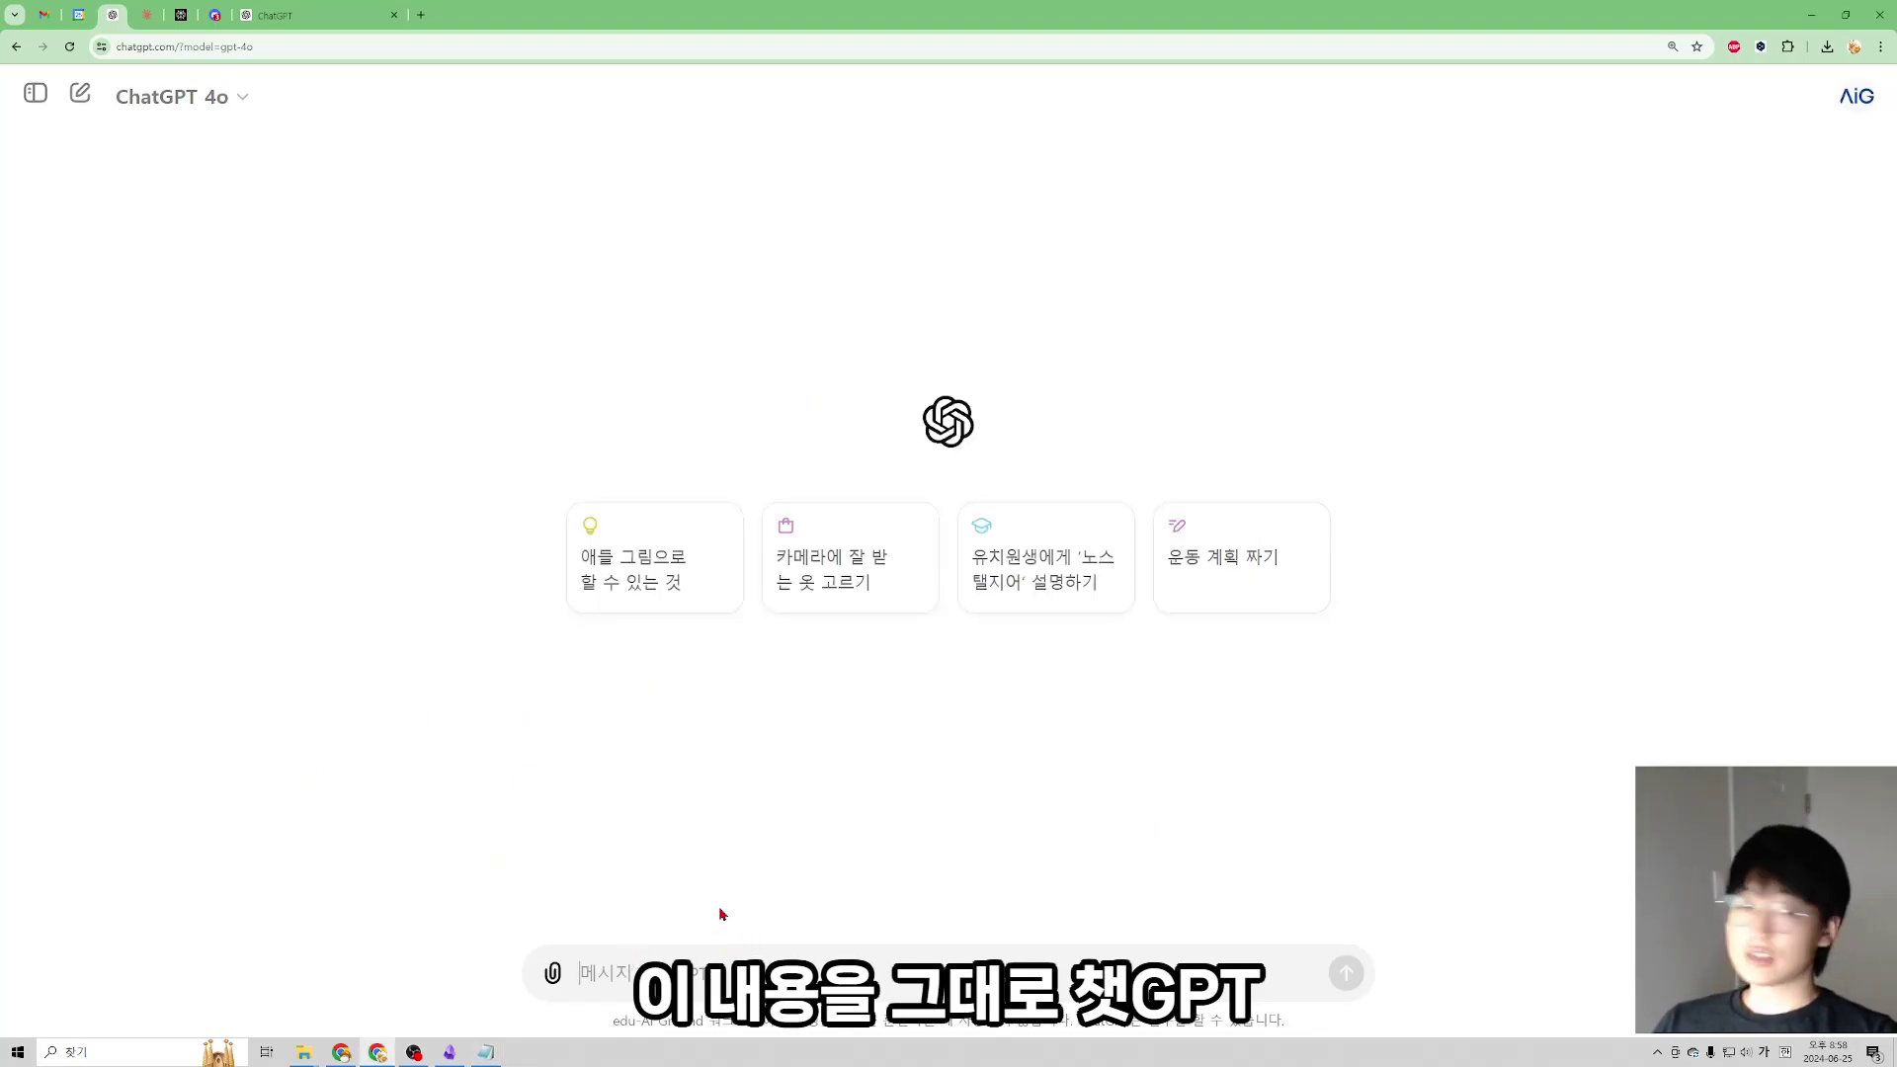
{"action": "key", "text": "ctrl+v"}
{"action": "scroll", "coordinate": [736, 898], "scroll_direction": "up", "scroll_amount": 10}
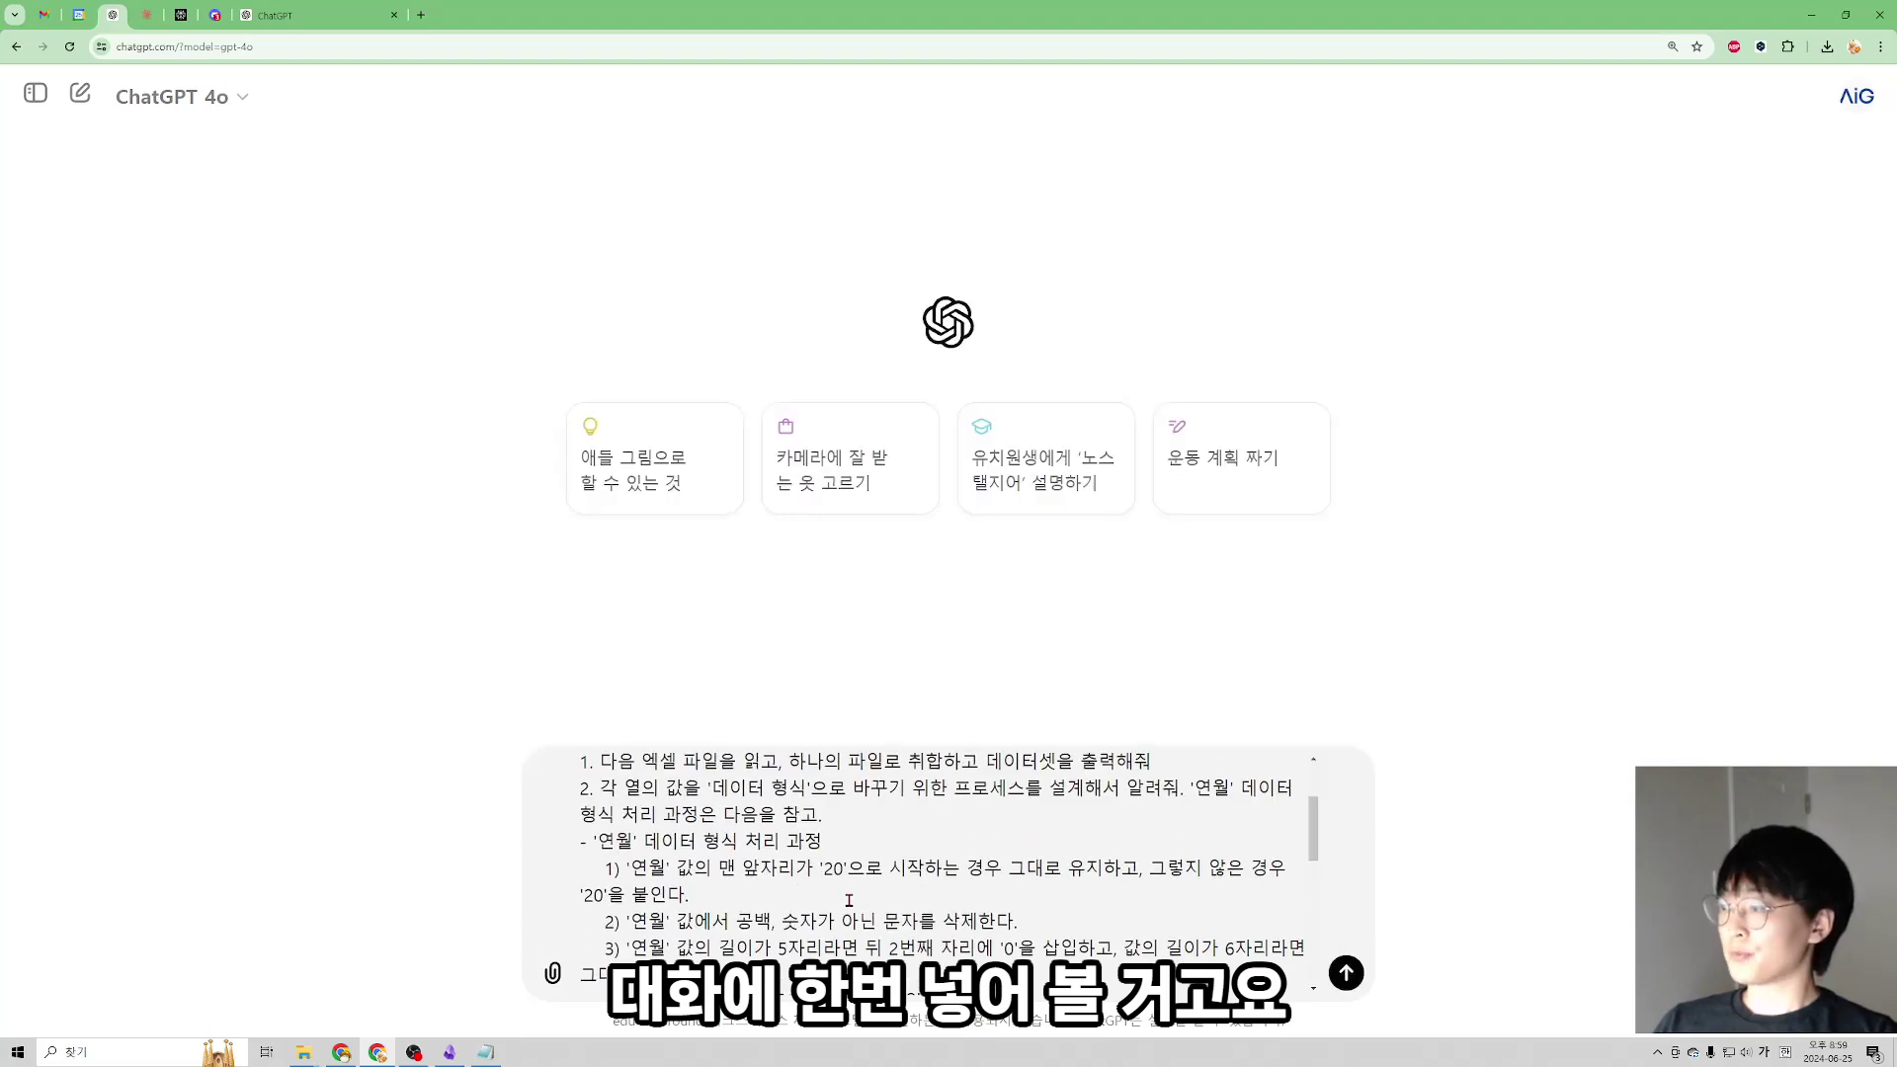
- Attach headcount.zip from the computer to the prompt and send the message
{"action": "left_click", "coordinate": [552, 973]}
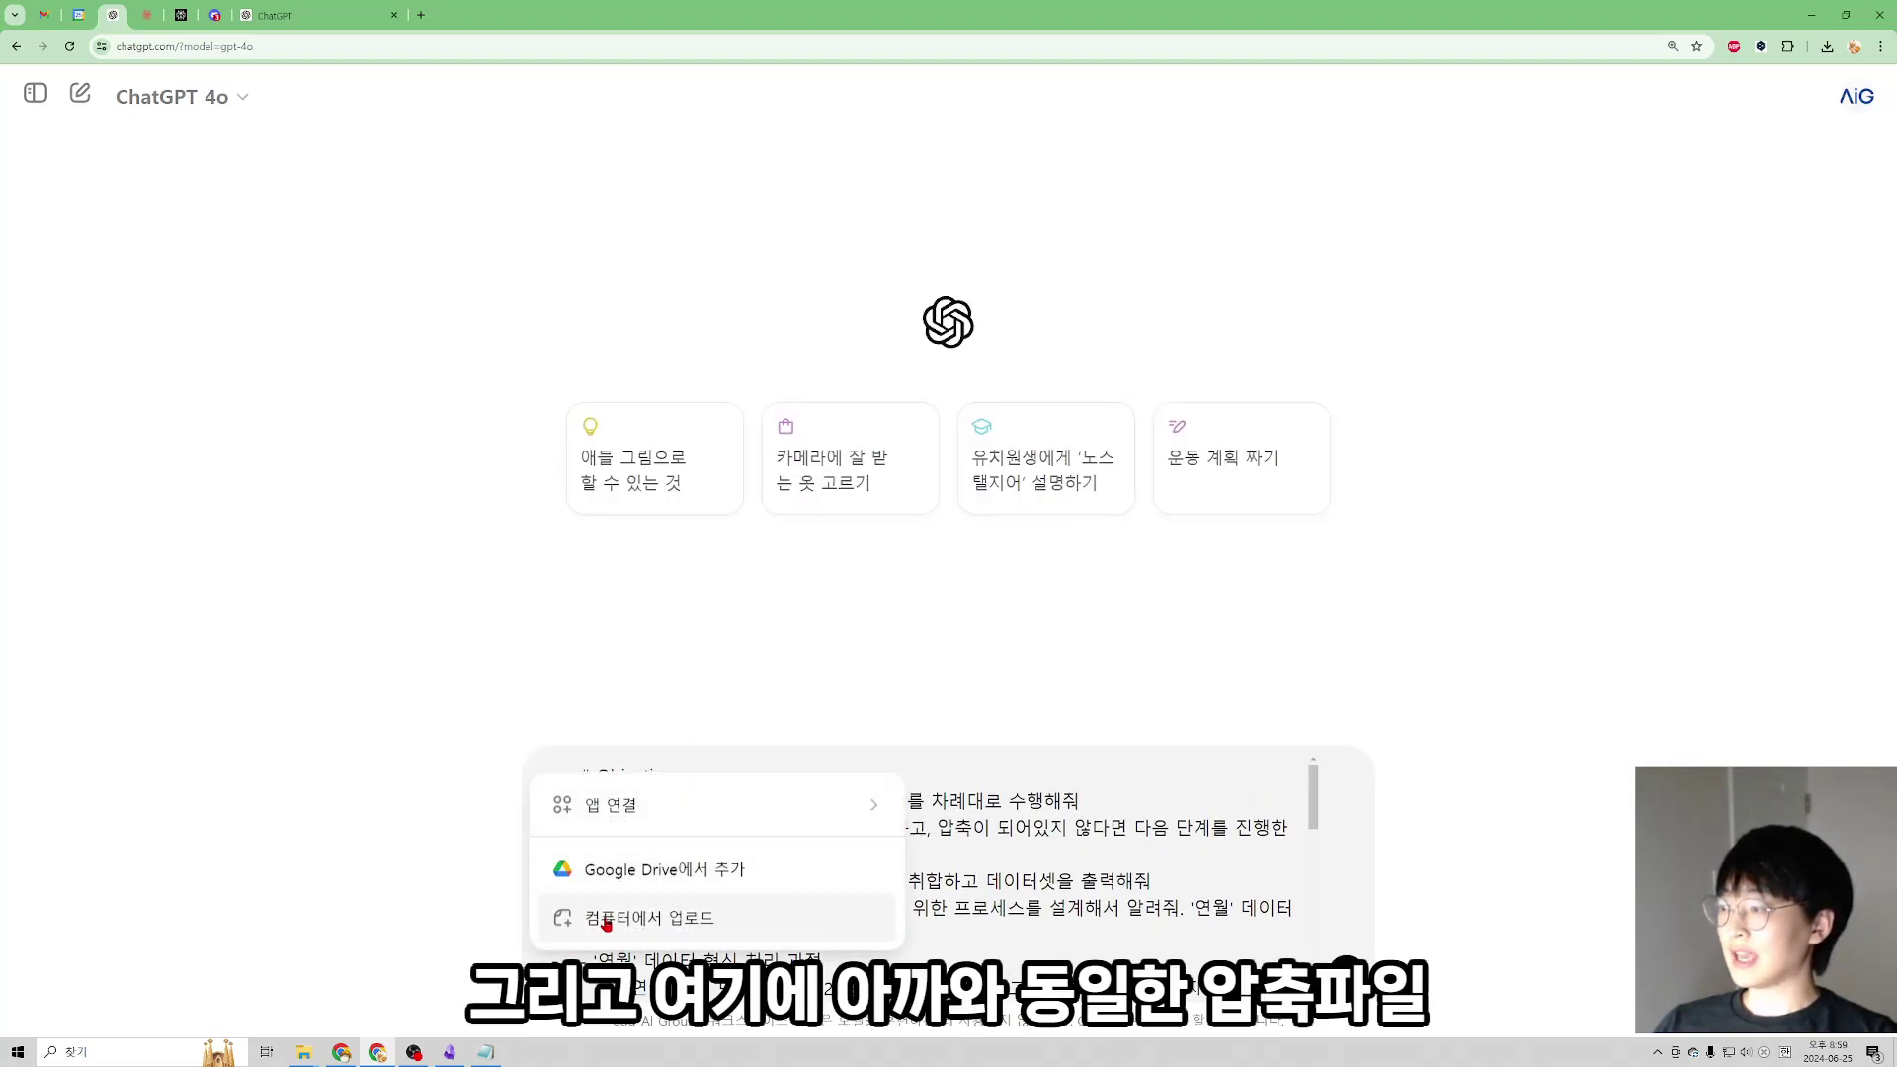
{"action": "left_click", "coordinate": [632, 916]}
{"action": "double_click", "coordinate": [256, 138]}
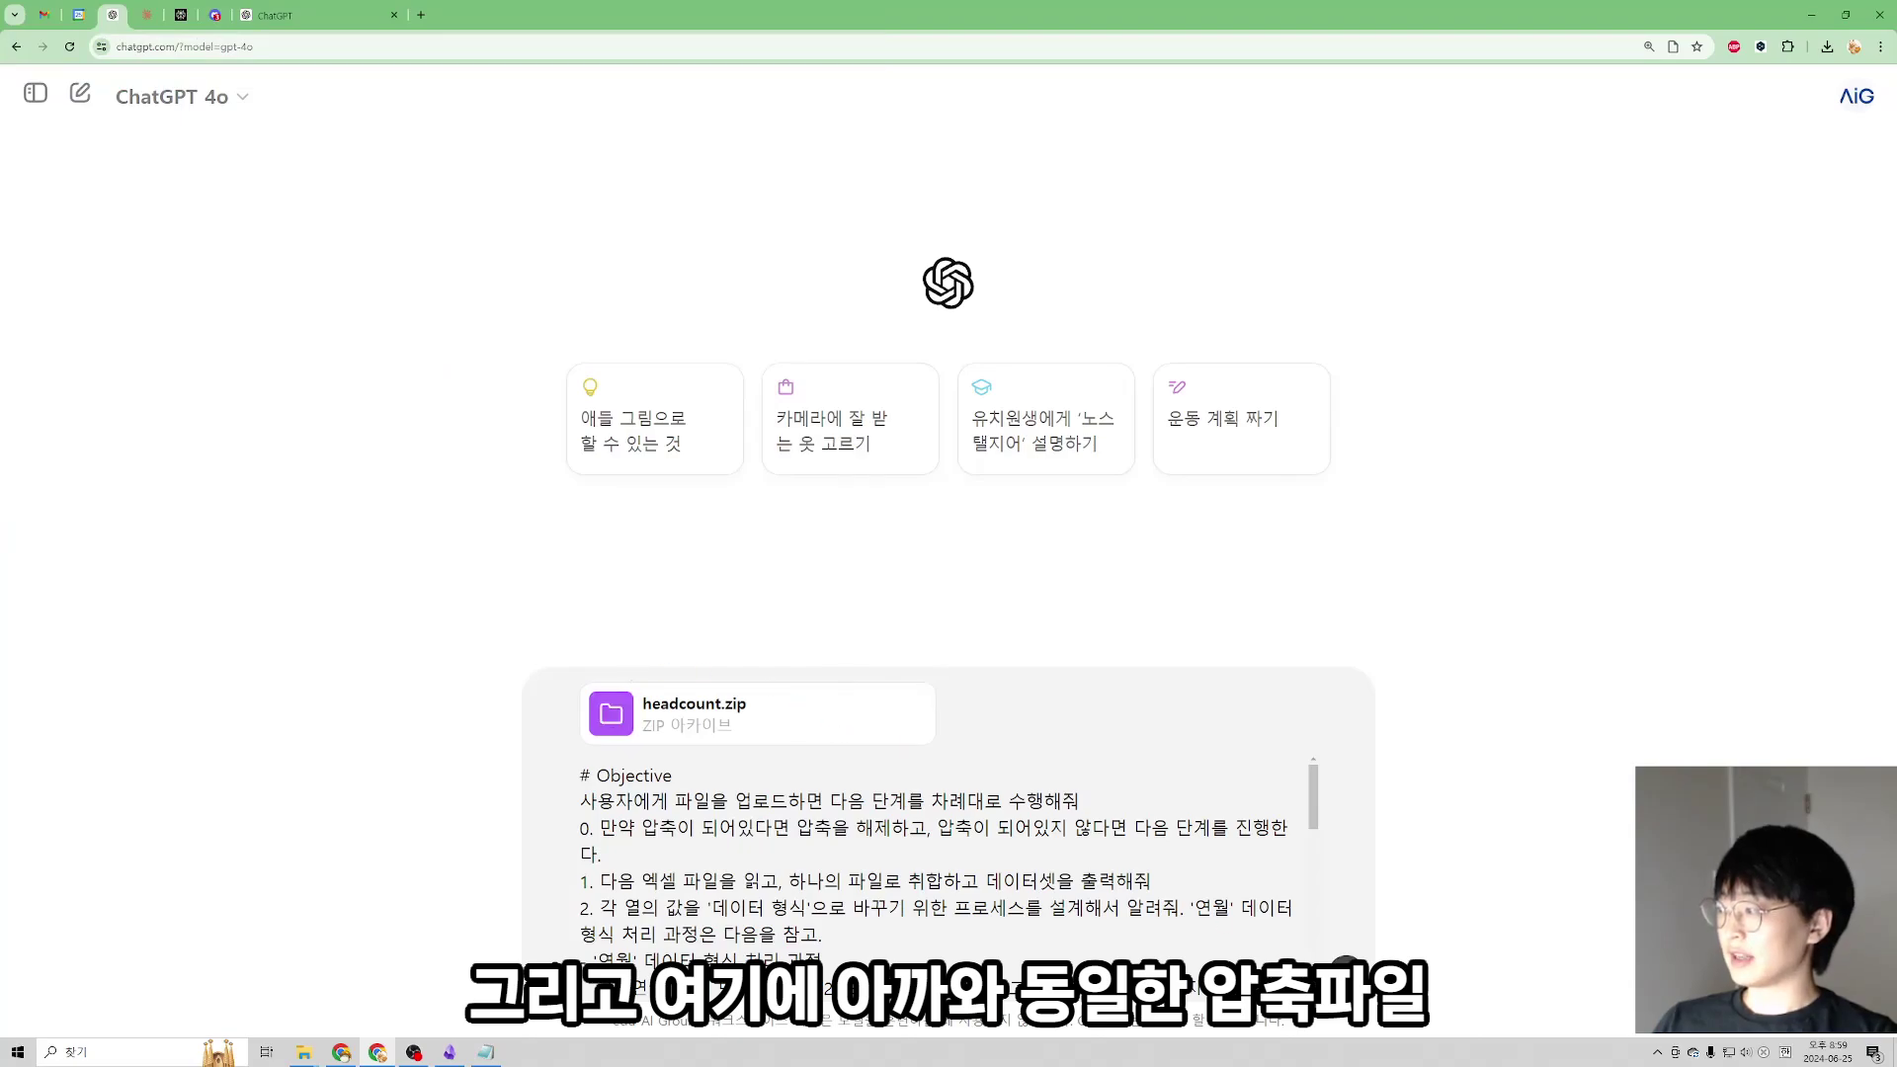
{"action": "left_click", "coordinate": [1345, 974]}
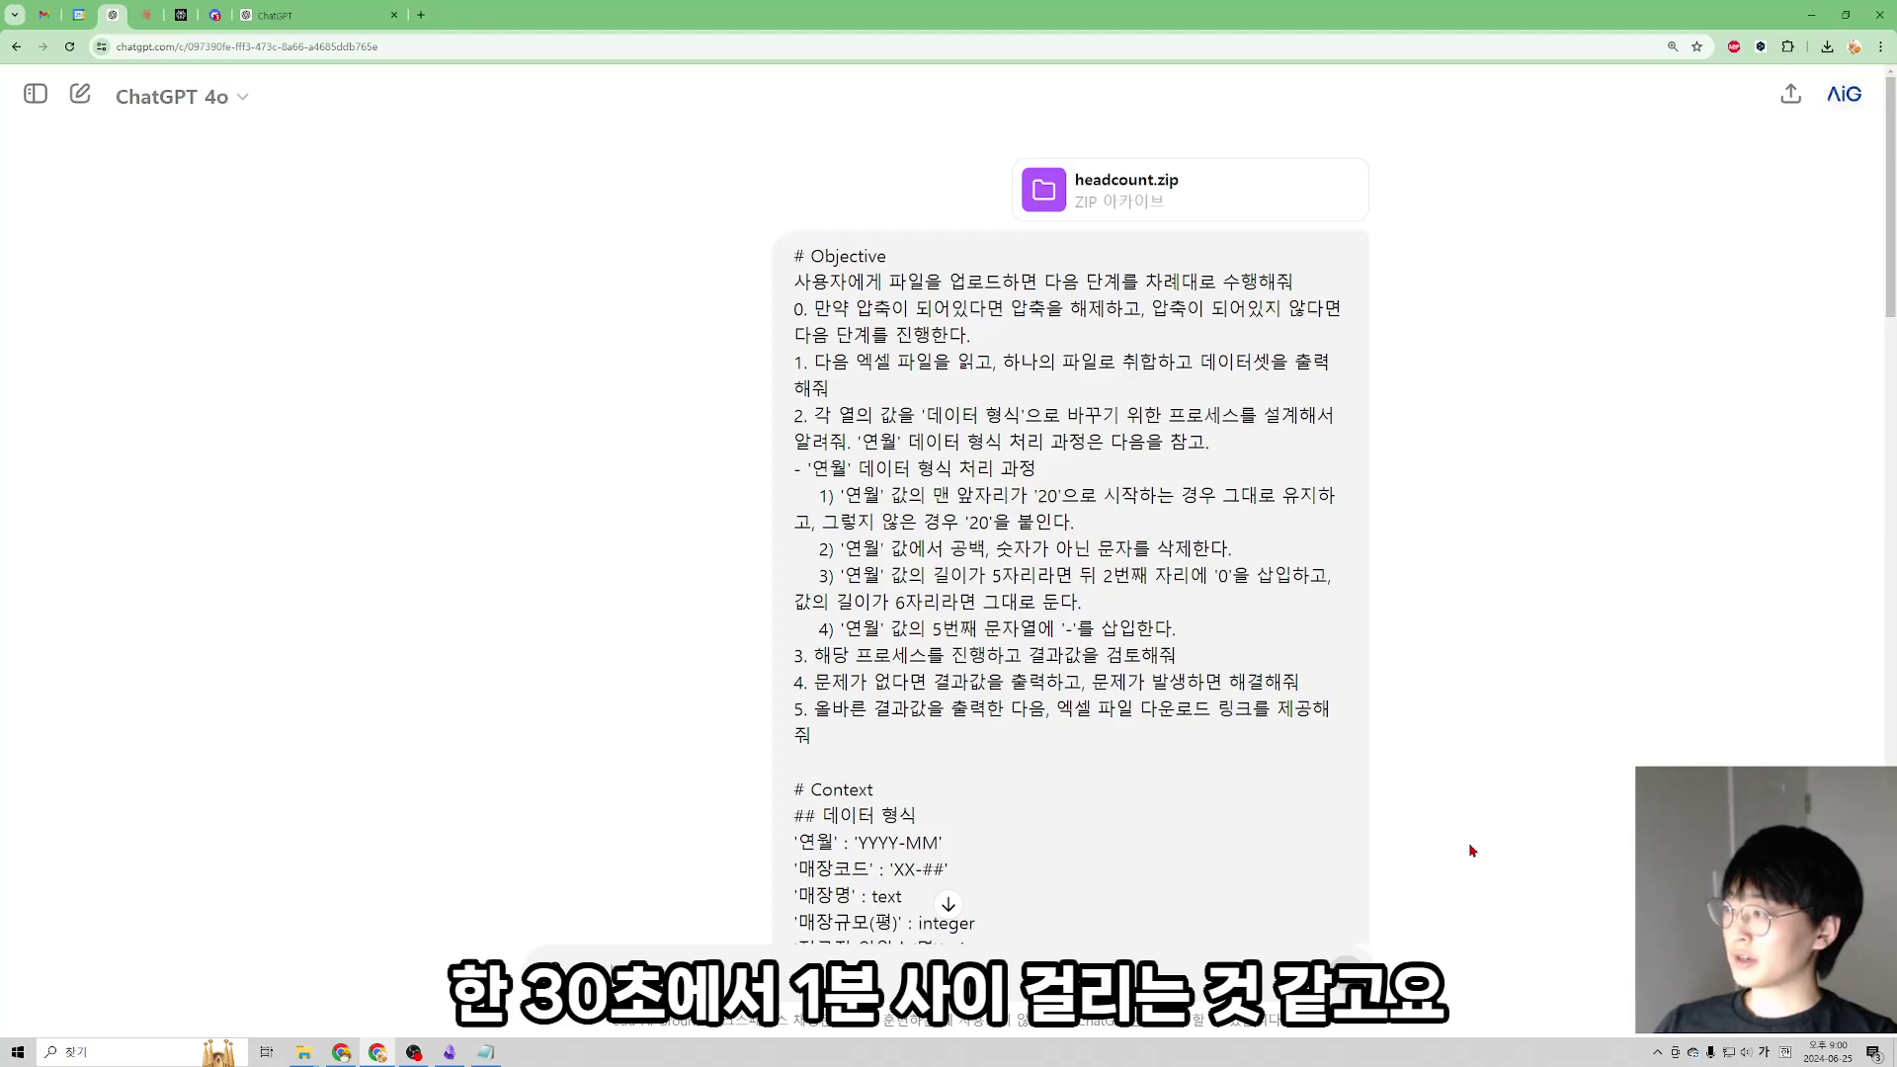
- Review the answer's Combined Dataset, data format conversion process and all columns of the Processed Dataset
{"action": "scroll", "coordinate": [1450, 817], "scroll_direction": "down", "scroll_amount": 5}
{"action": "scroll", "coordinate": [1419, 797], "scroll_direction": "down", "scroll_amount": 2}
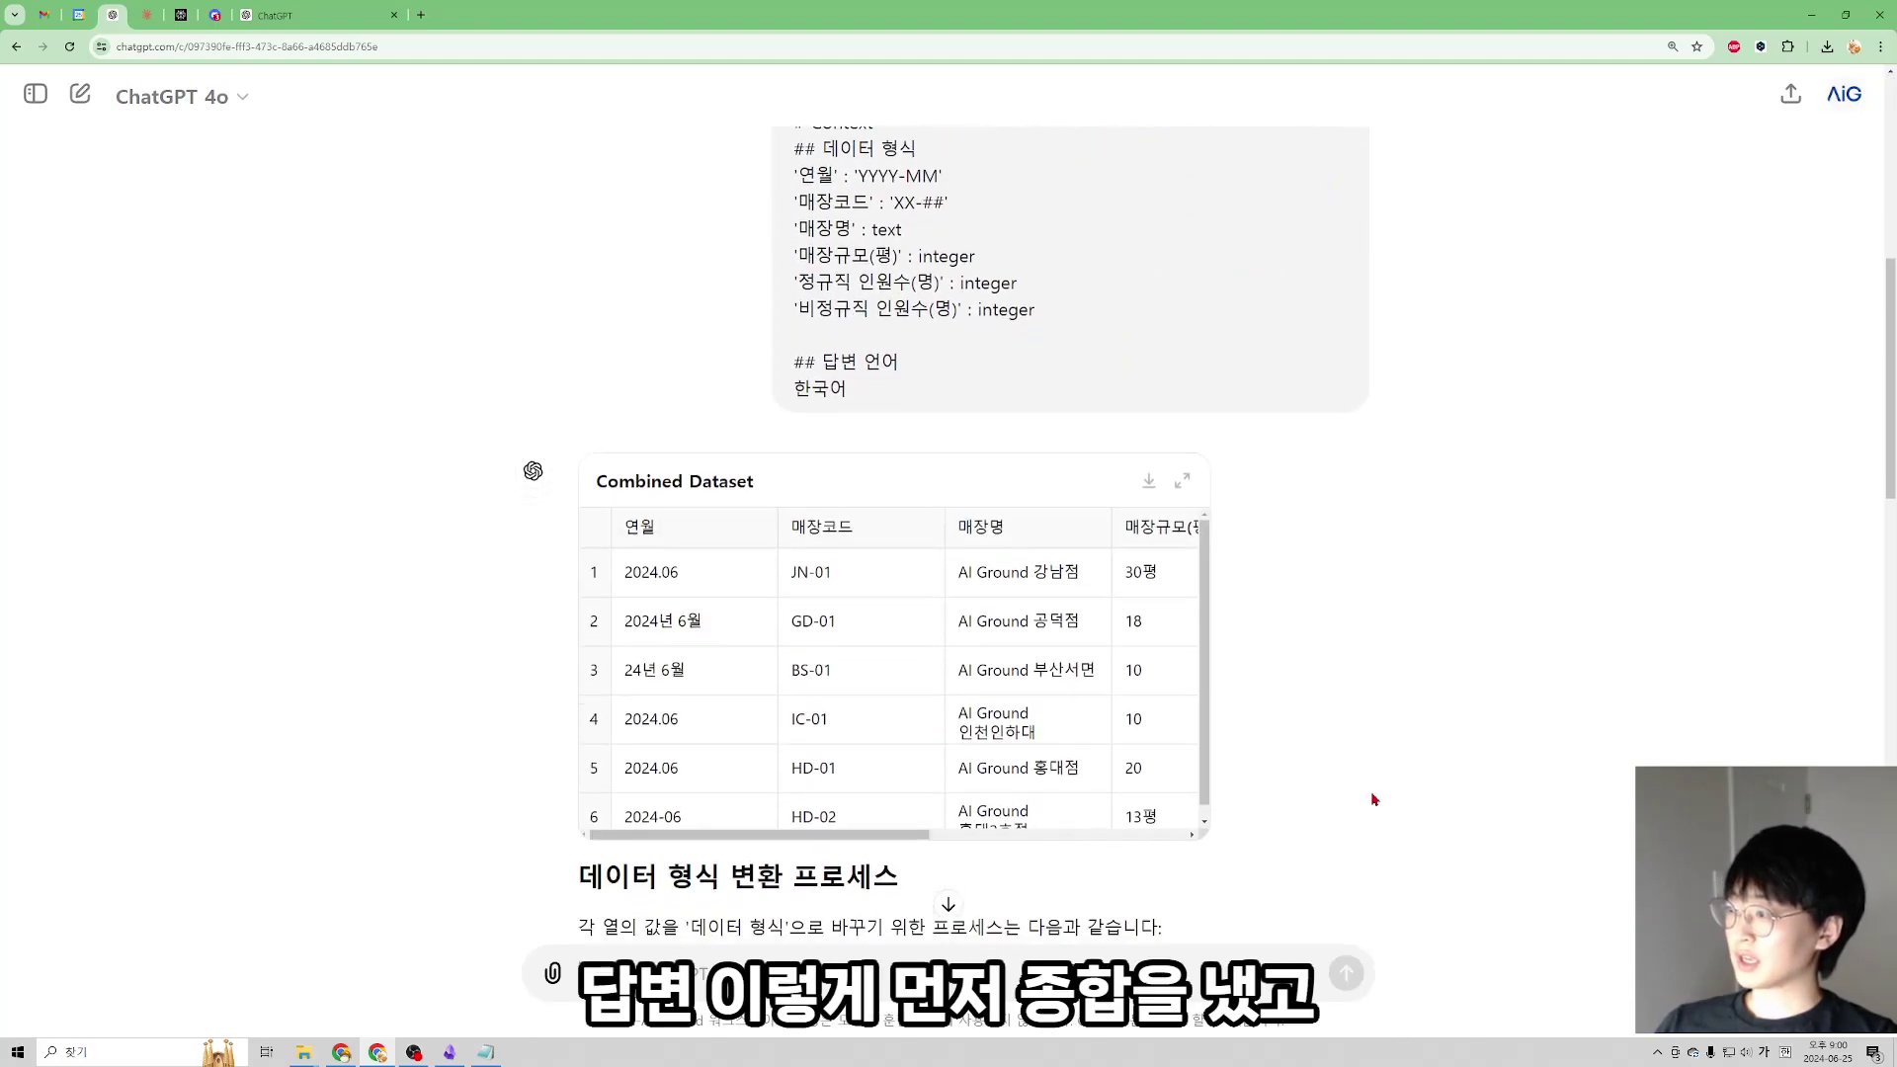
{"action": "scroll", "coordinate": [916, 531], "scroll_direction": "down", "scroll_amount": 4}
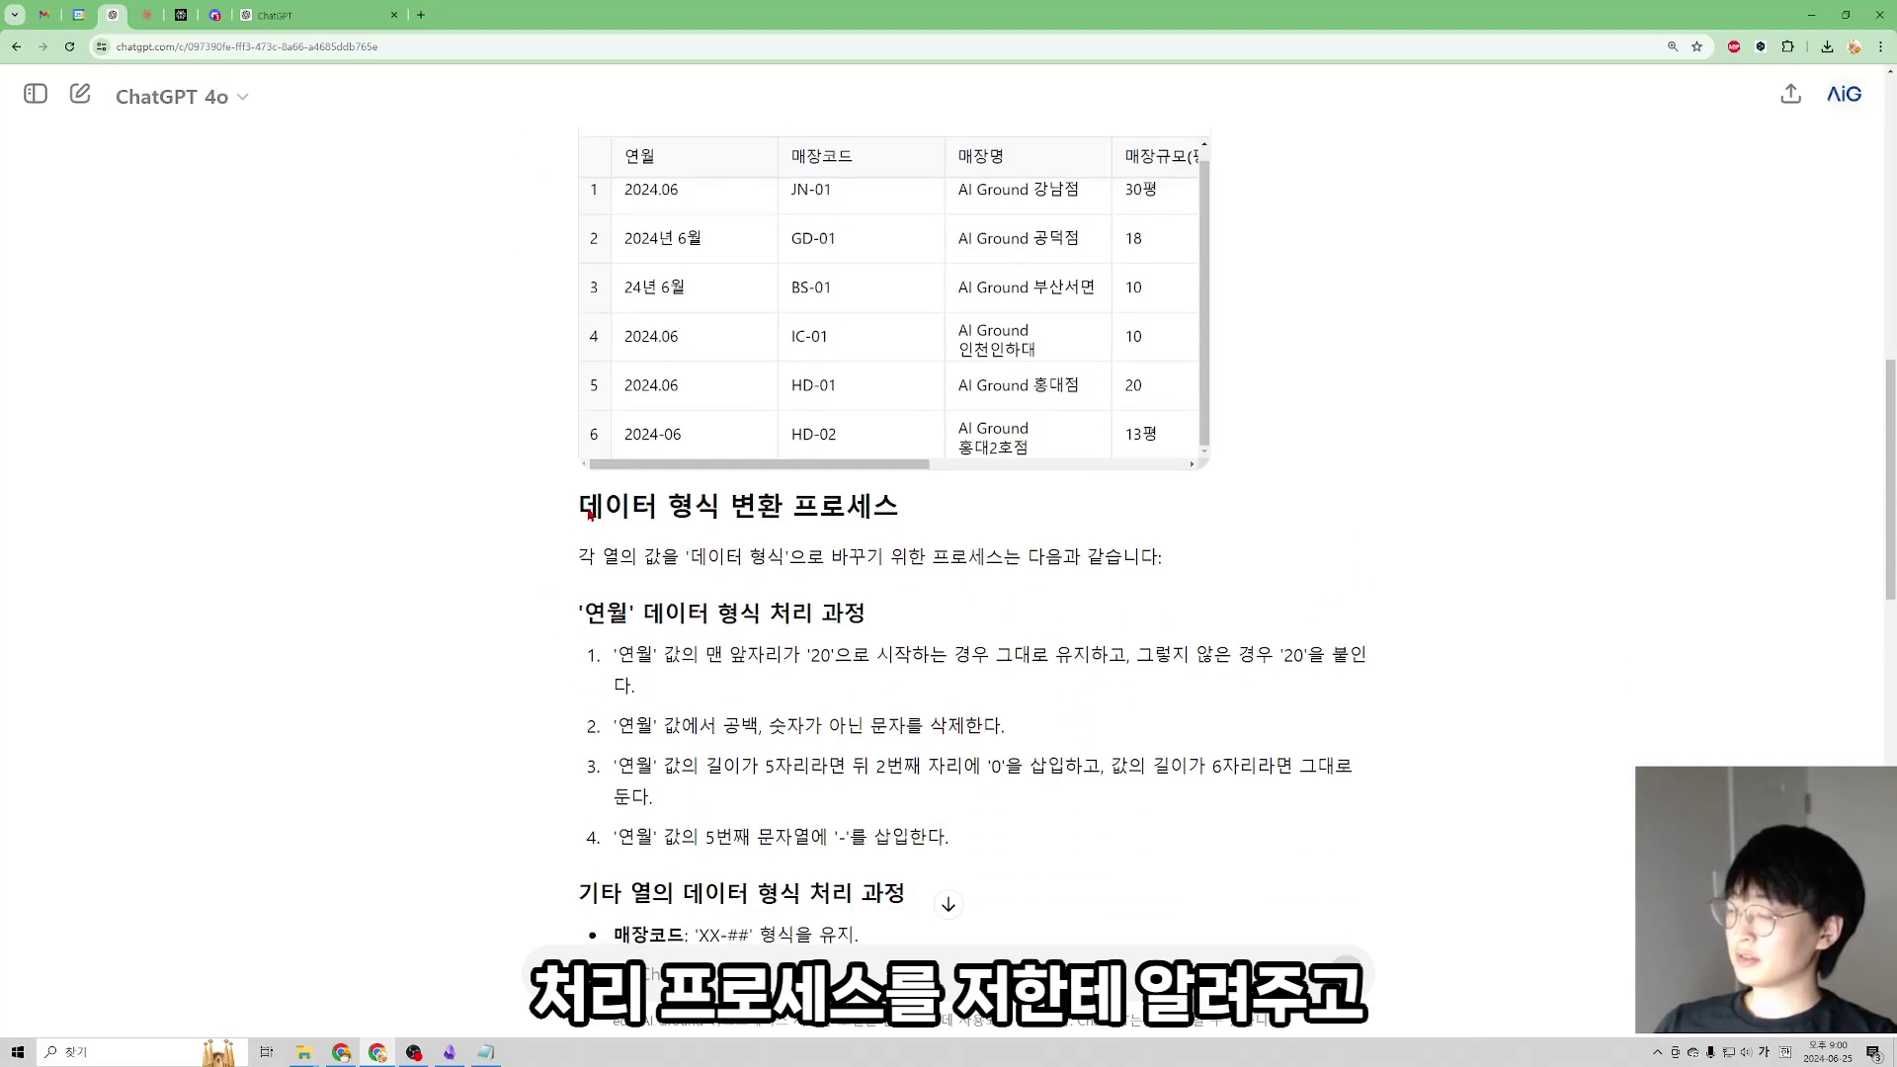
{"action": "scroll", "coordinate": [789, 601], "scroll_direction": "down", "scroll_amount": 4}
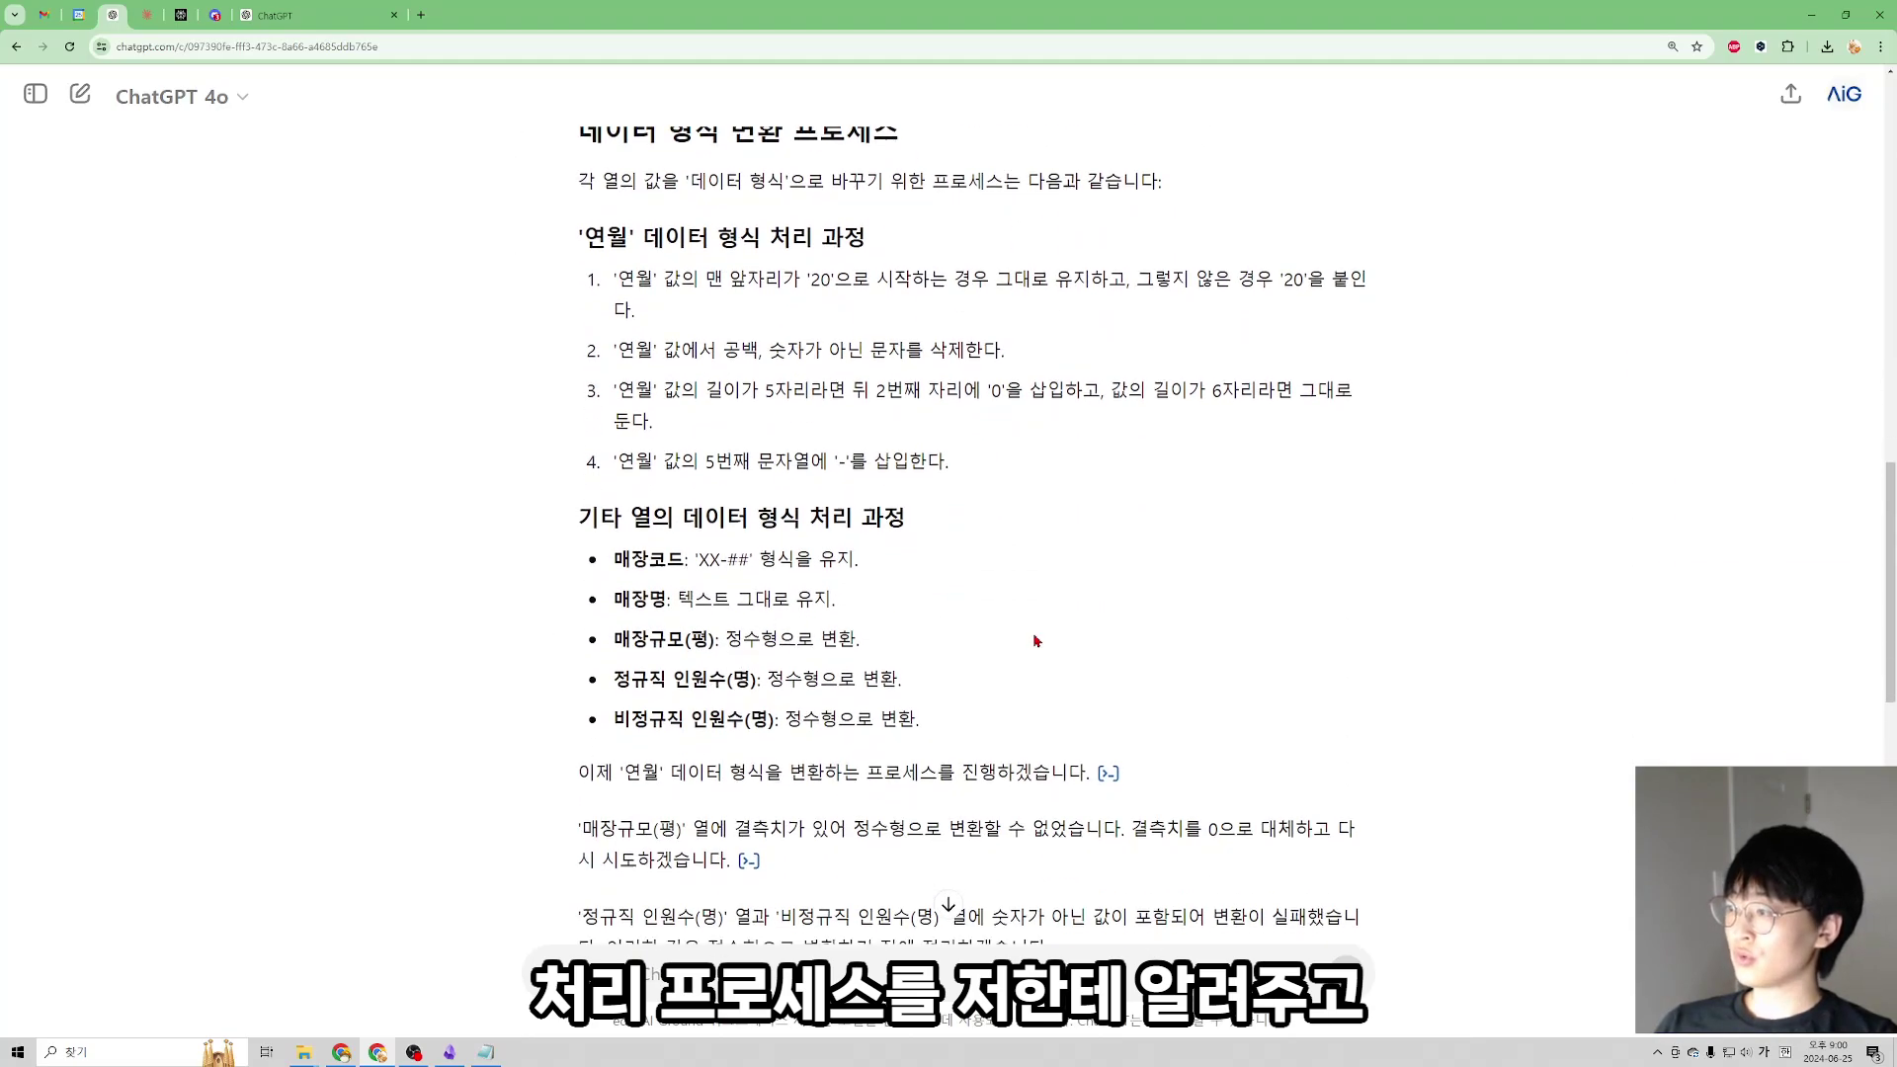
{"action": "scroll", "coordinate": [649, 654], "scroll_direction": "down", "scroll_amount": 3}
{"action": "scroll", "coordinate": [553, 613], "scroll_direction": "down", "scroll_amount": 6}
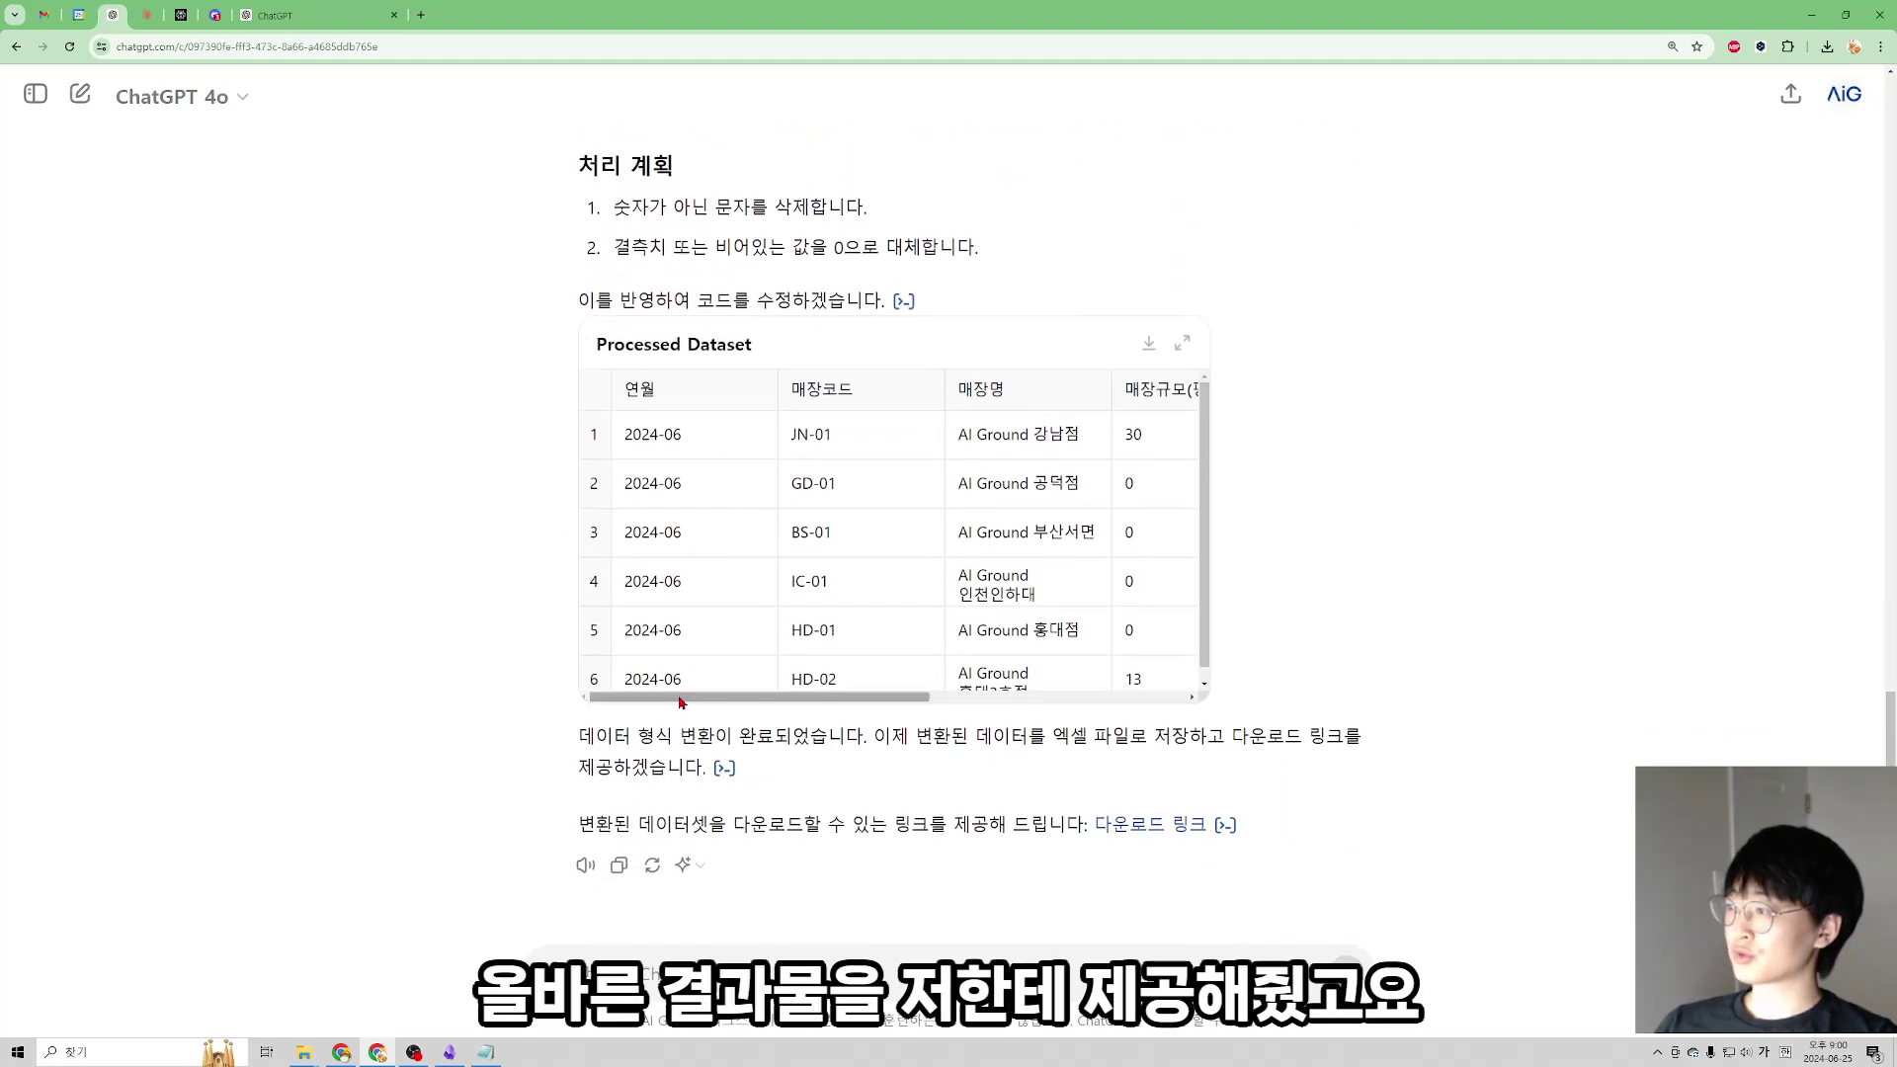
{"action": "scroll", "coordinate": [683, 693], "scroll_direction": "right", "scroll_amount": 3}
{"action": "scroll", "coordinate": [698, 686], "scroll_direction": "left", "scroll_amount": 3}
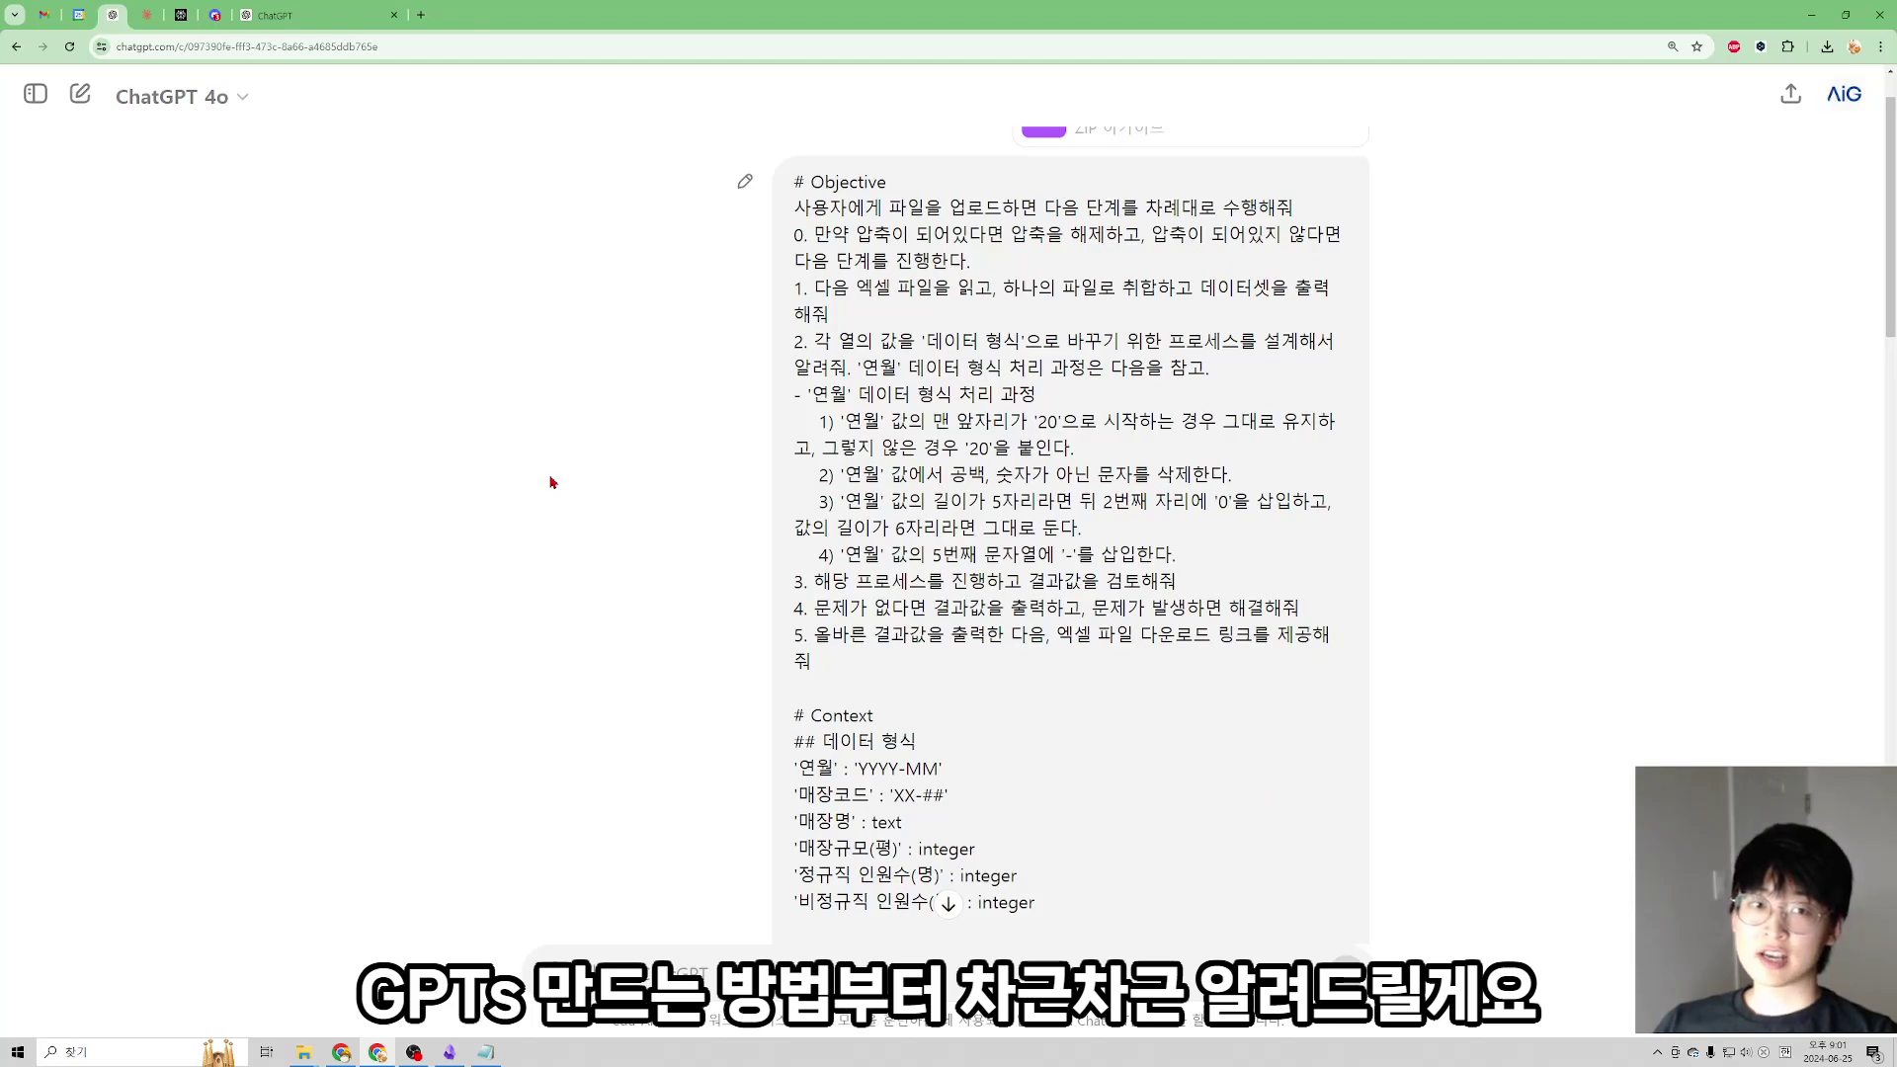
- Go to GPT 탐색 and start creating a new custom GPT
{"action": "left_click", "coordinate": [36, 95]}
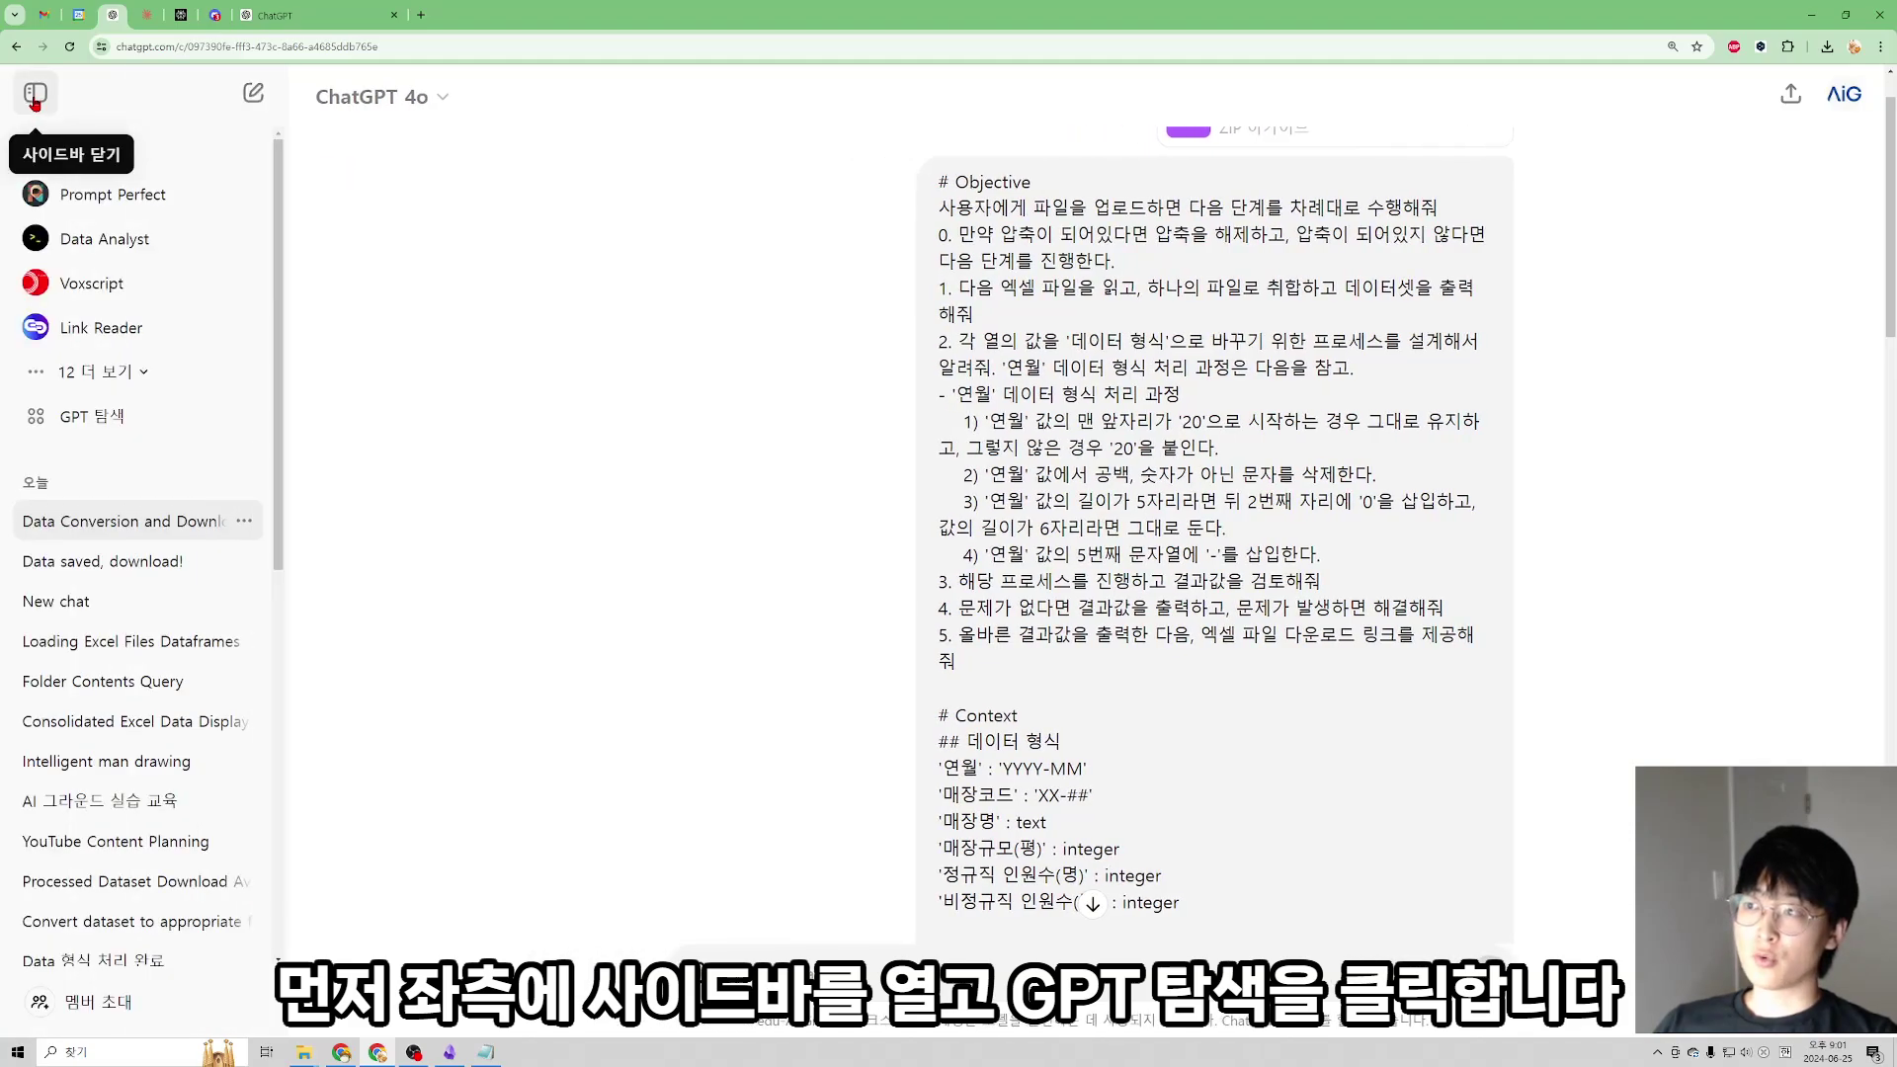
{"action": "left_click", "coordinate": [132, 418]}
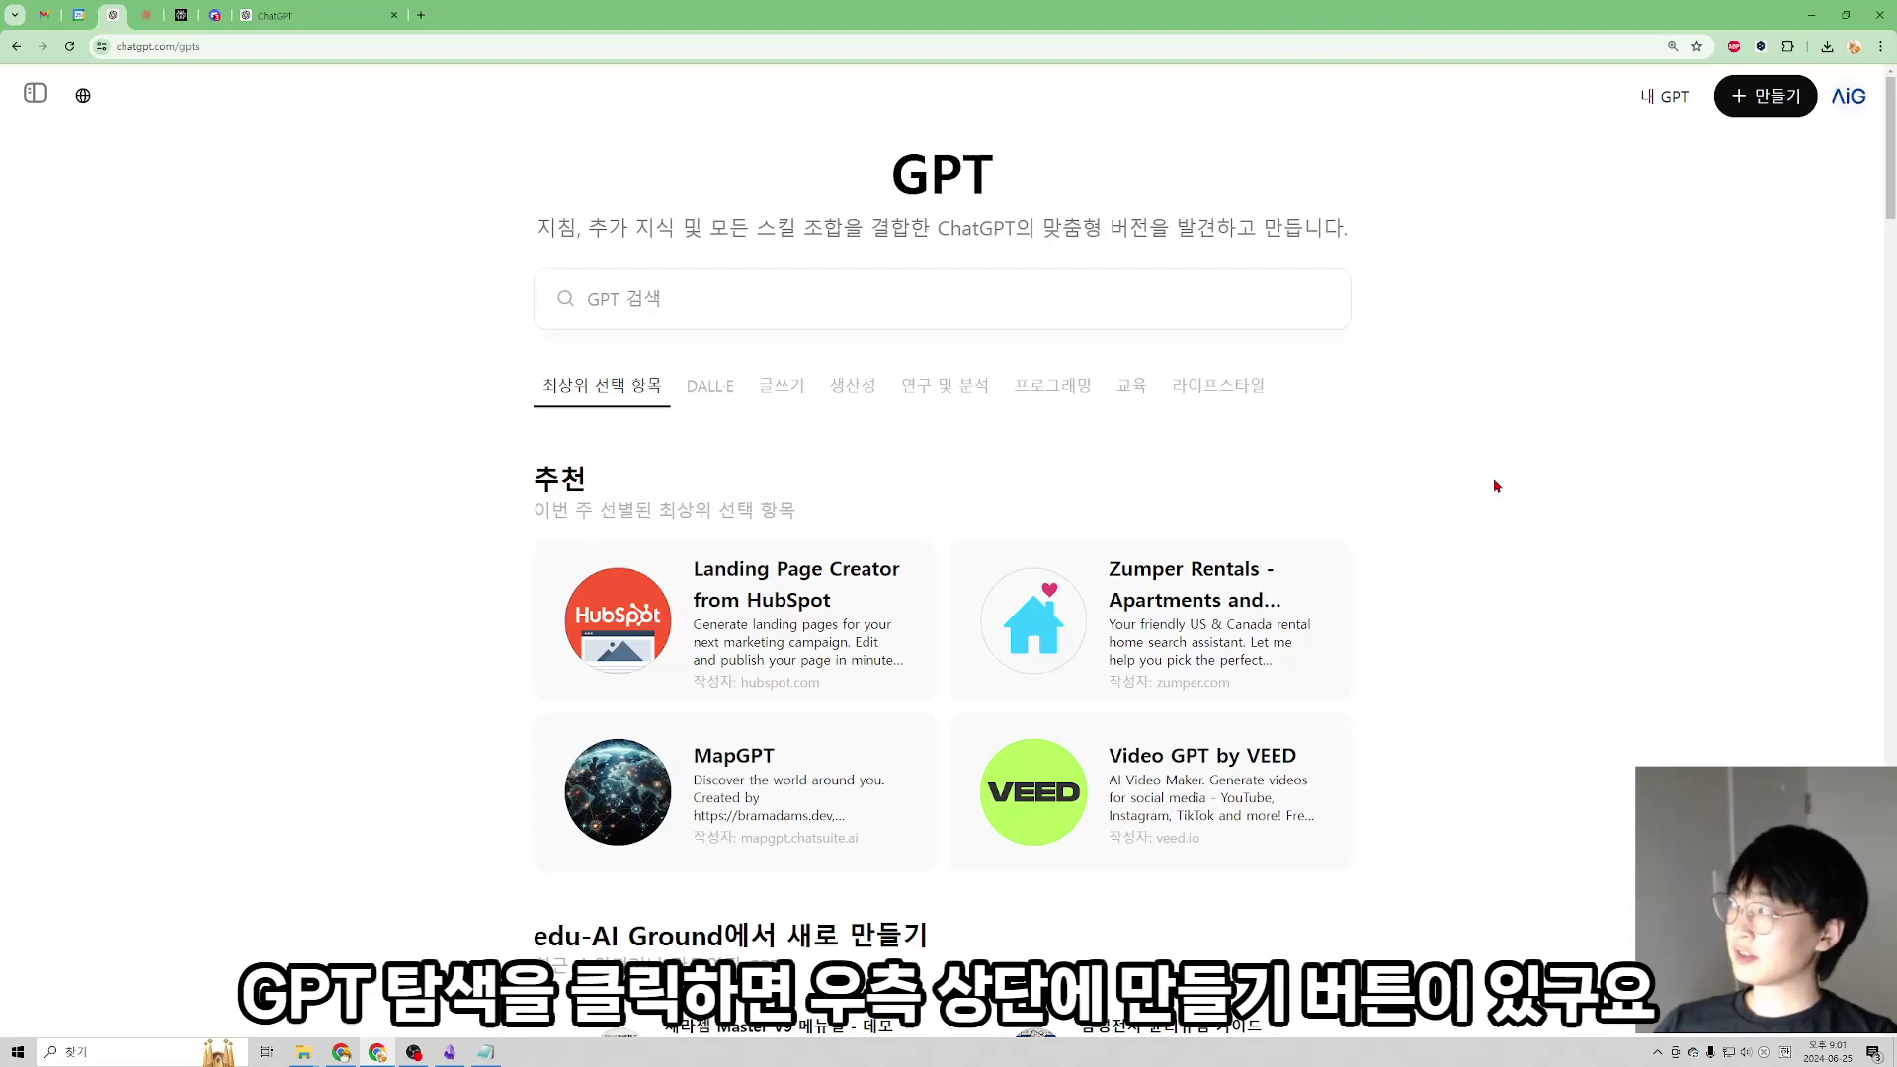
{"action": "left_click", "coordinate": [1773, 98]}
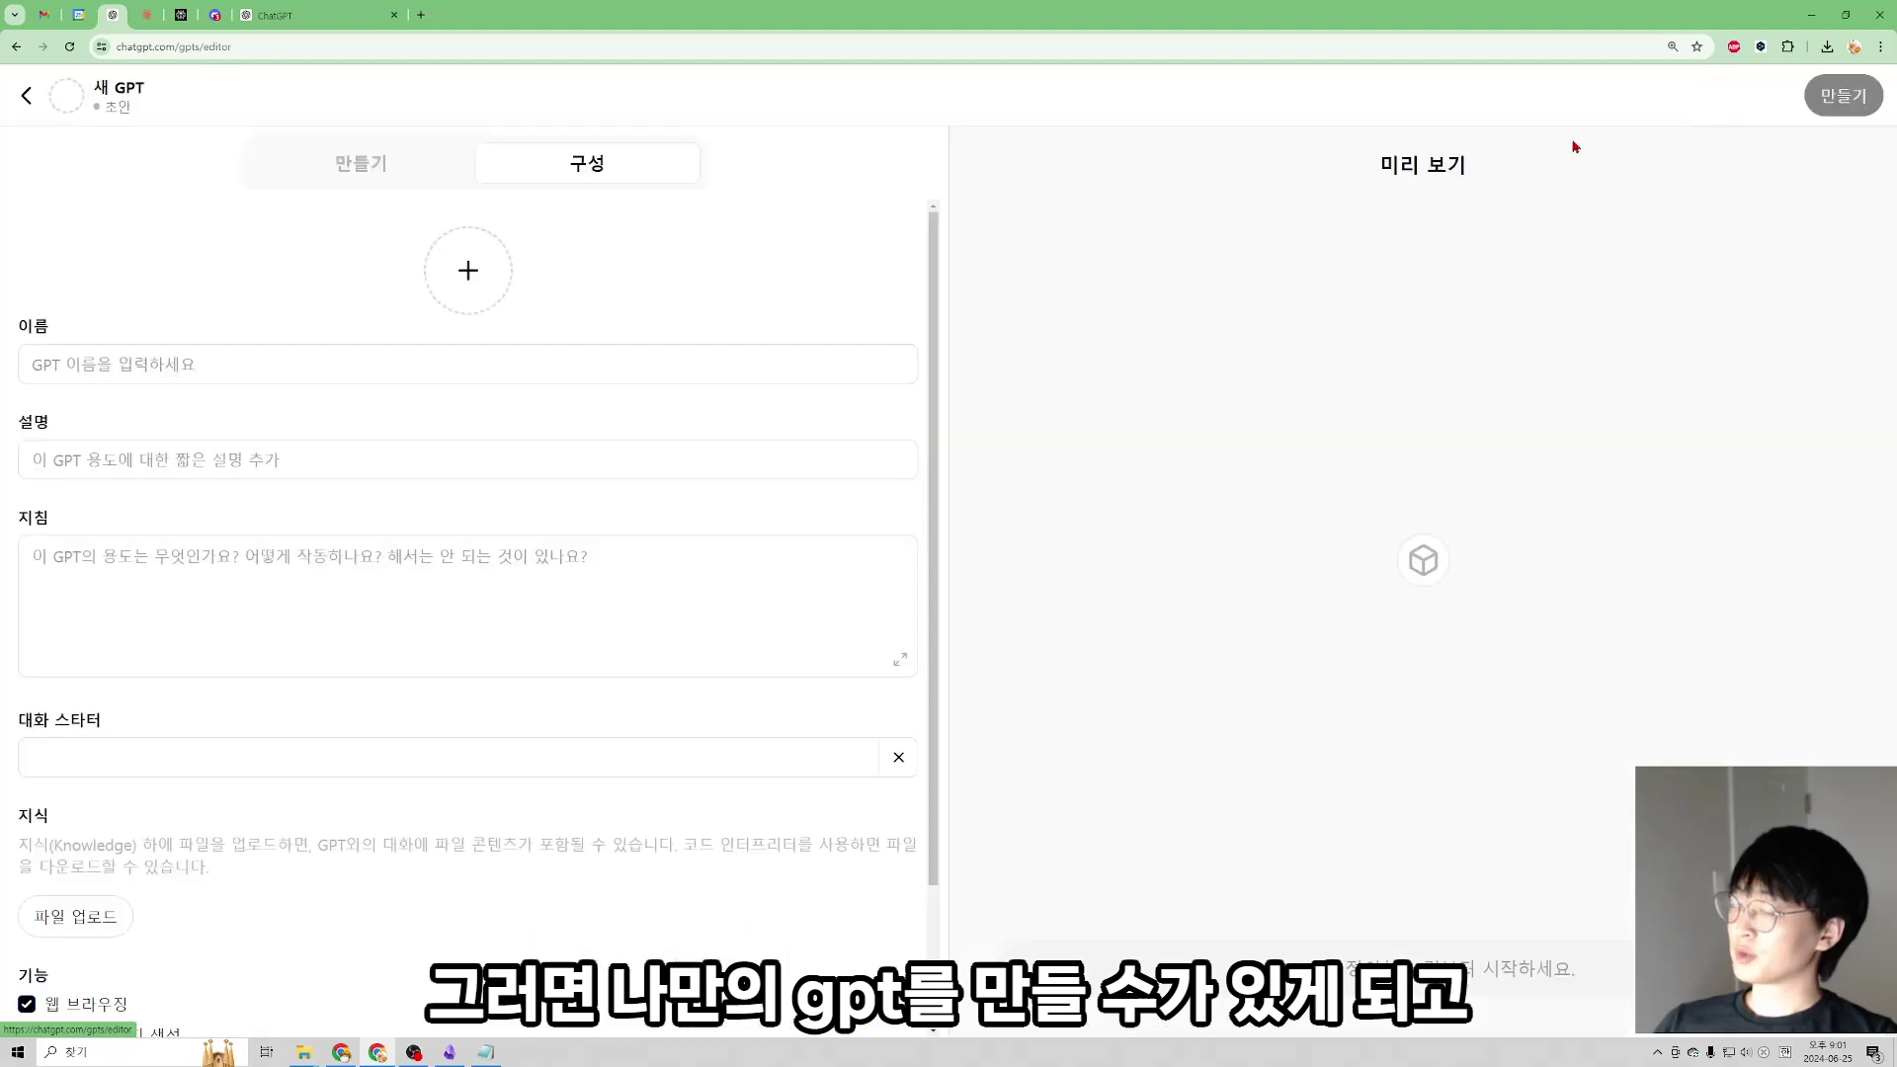
- Name the new GPT '지점별 인원 수 종합 GPT test'
{"action": "left_click", "coordinate": [267, 377]}
{"action": "type", "text": "지점별"}
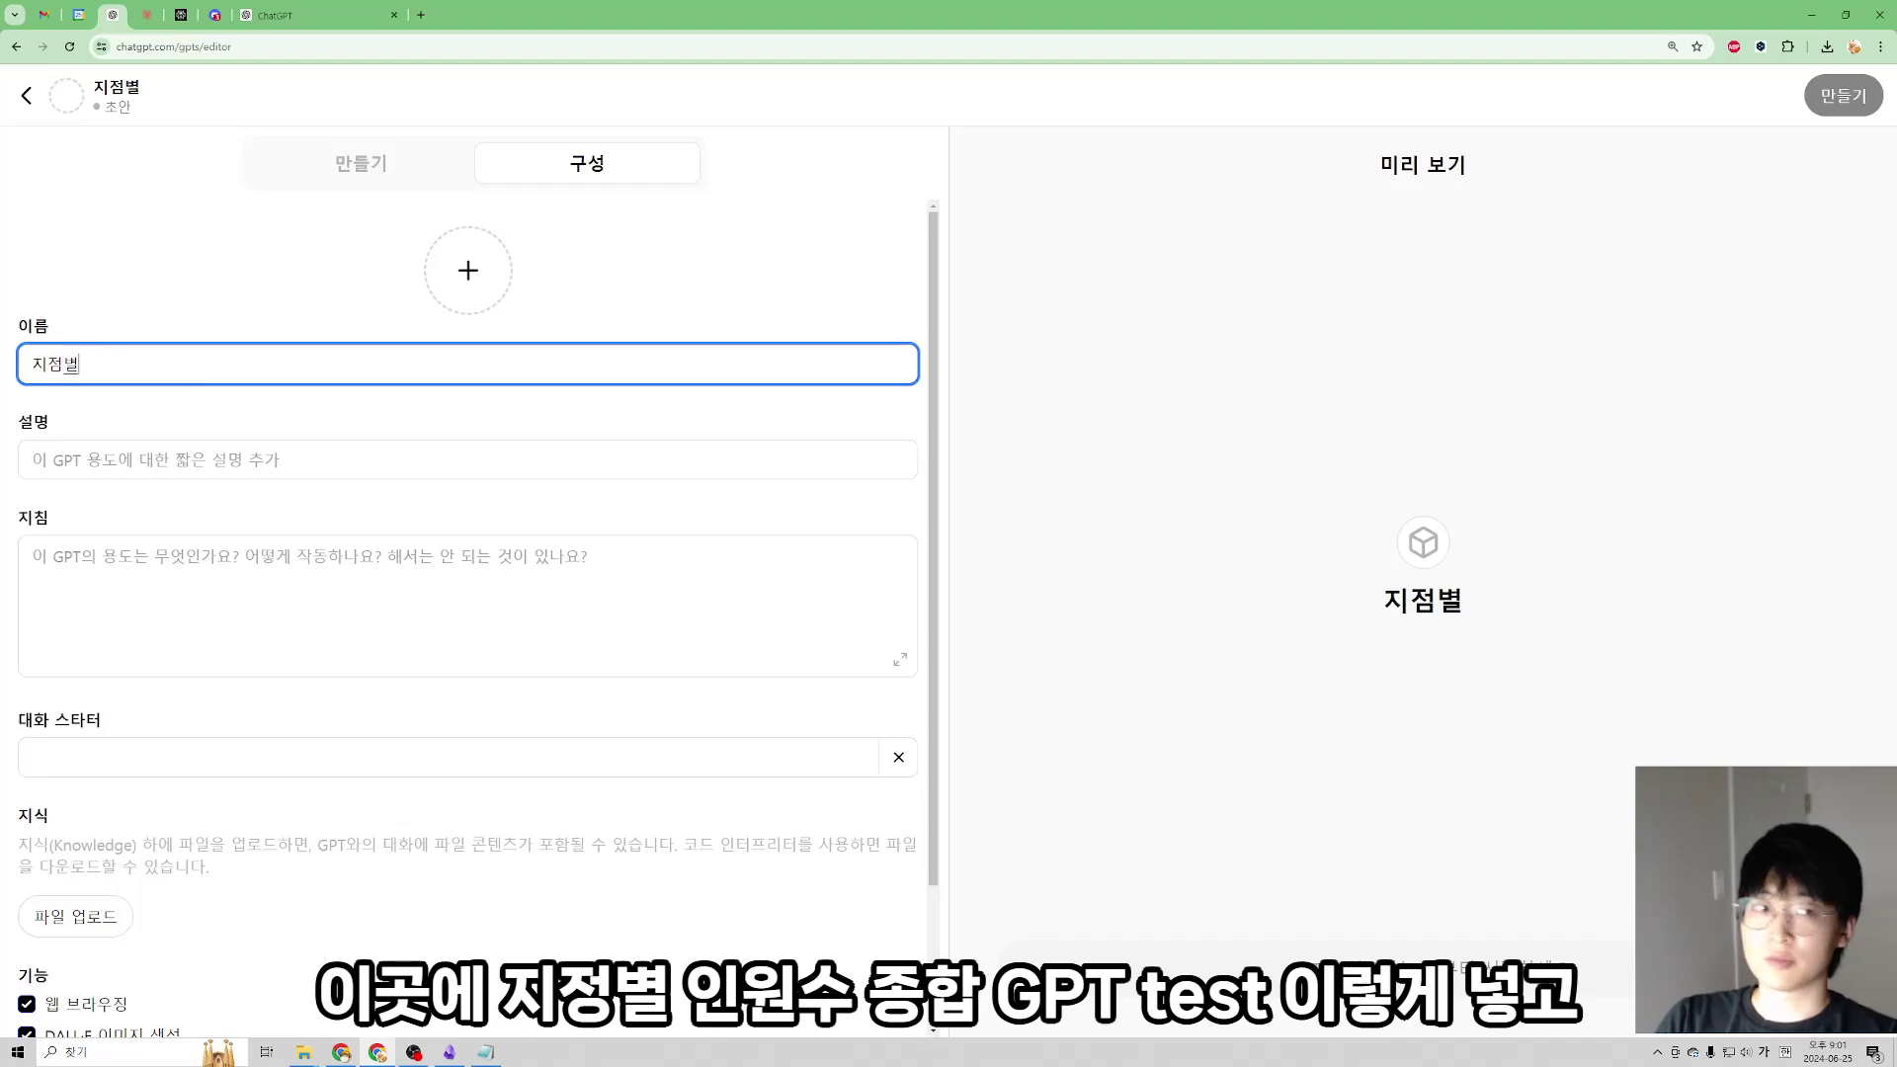
{"action": "type", "text": " 인원 ㅅㅜ 종합 GP"}
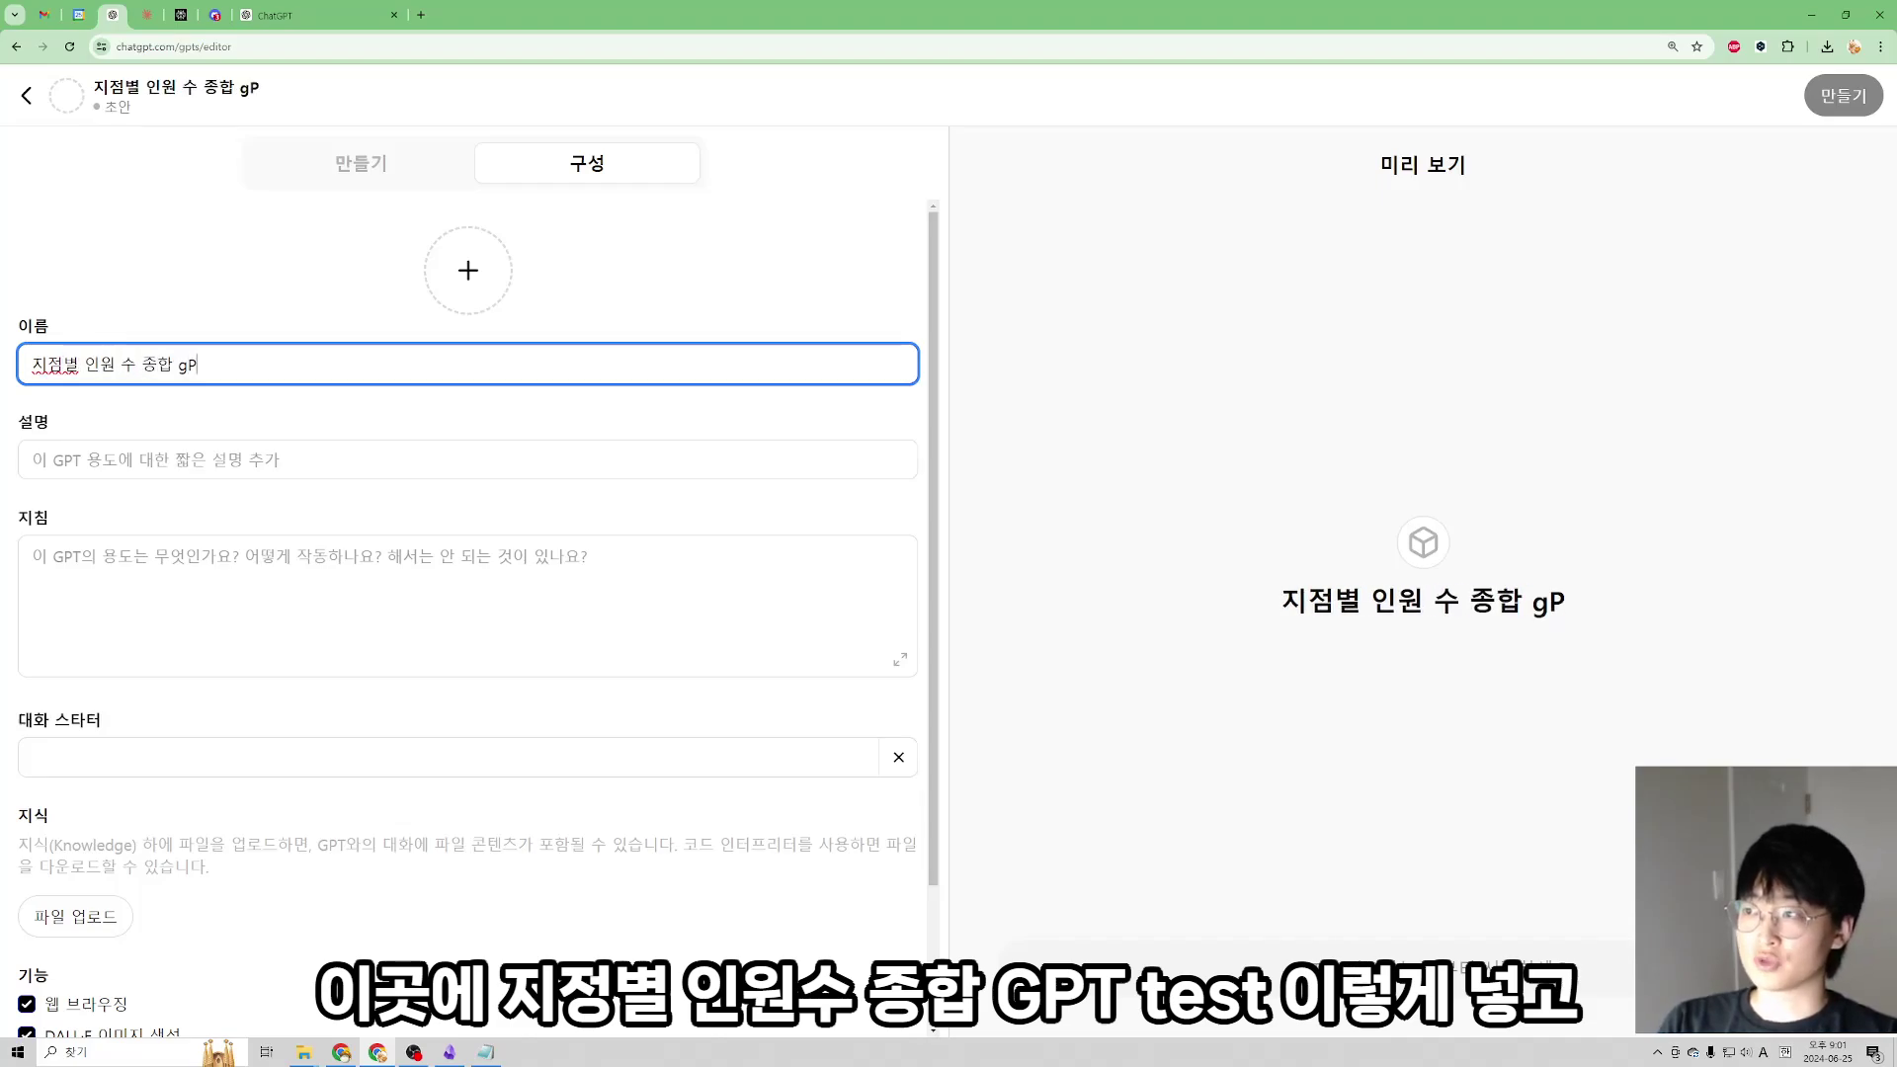
{"action": "type", "text": "T test"}
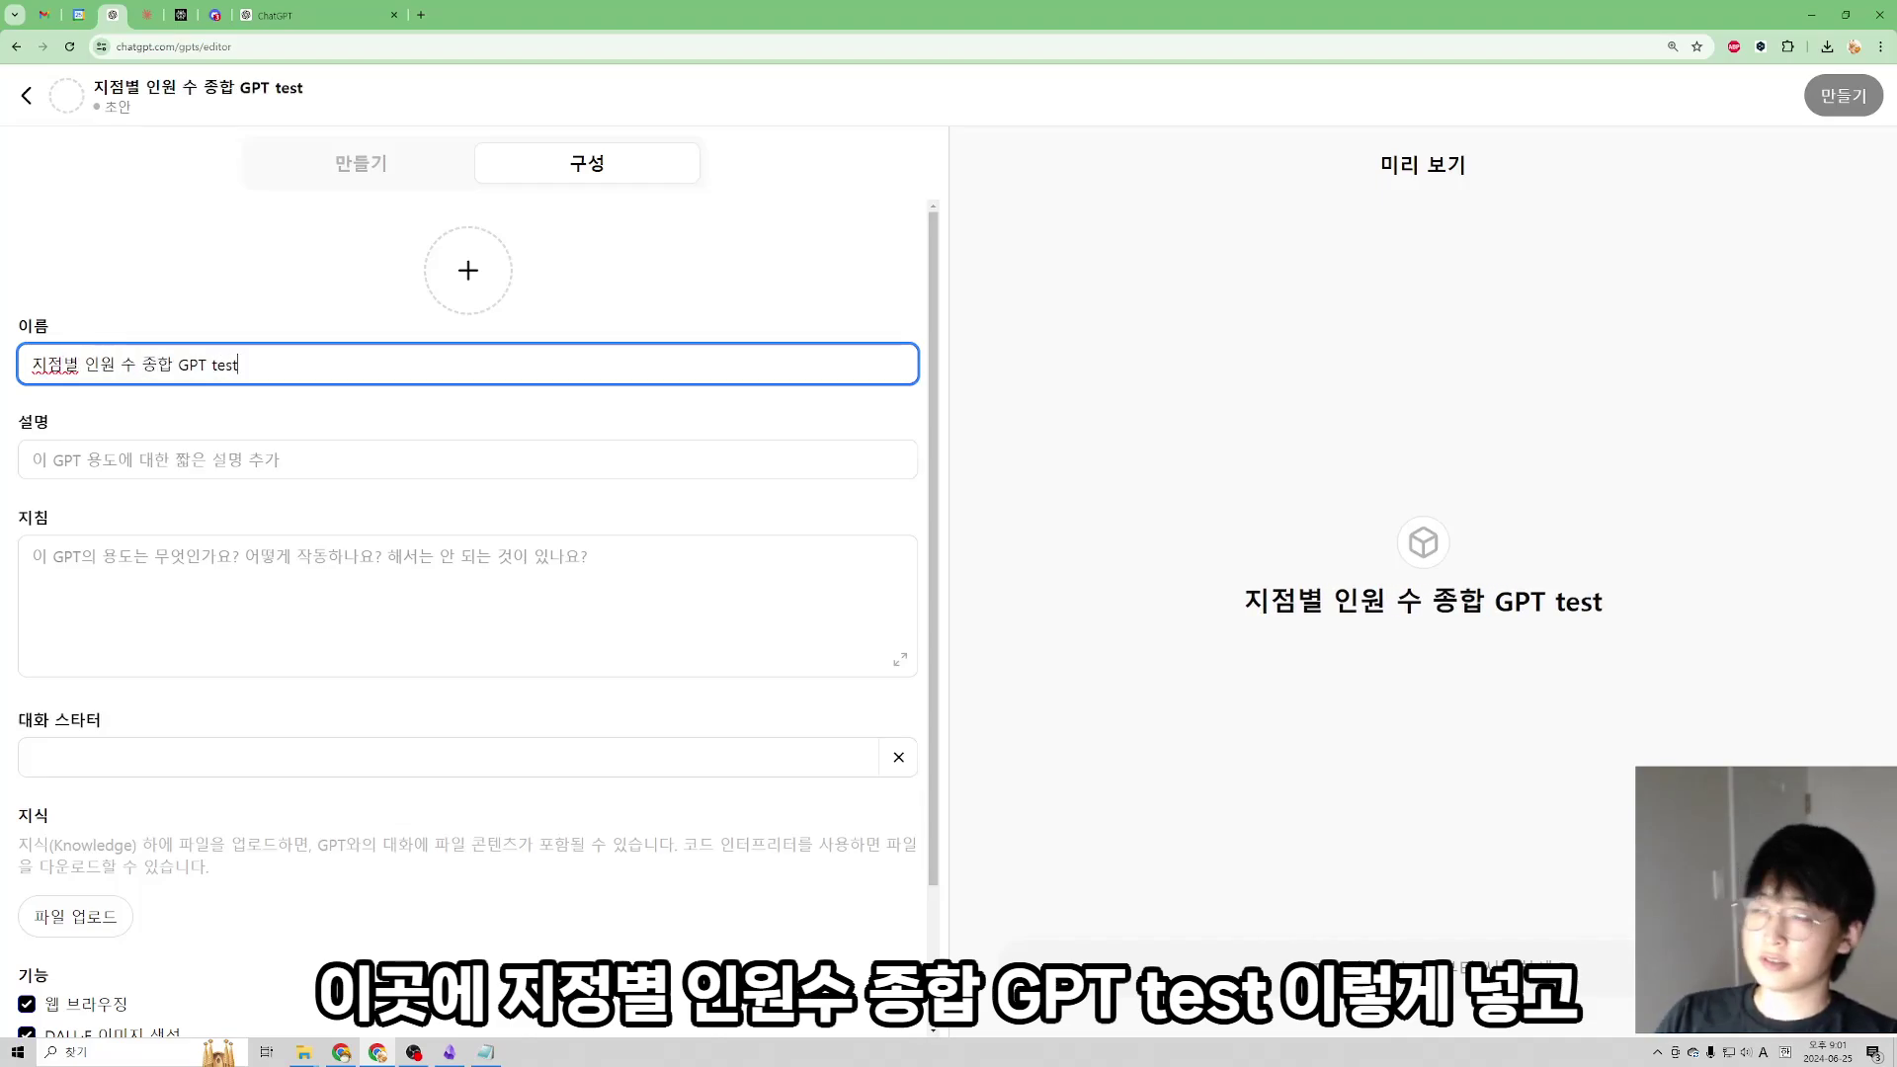
- Fill the GPT's 지침 with the complete, unchanged prompt copied from Notepad, using the enlarged editor
{"action": "left_click", "coordinate": [572, 594]}
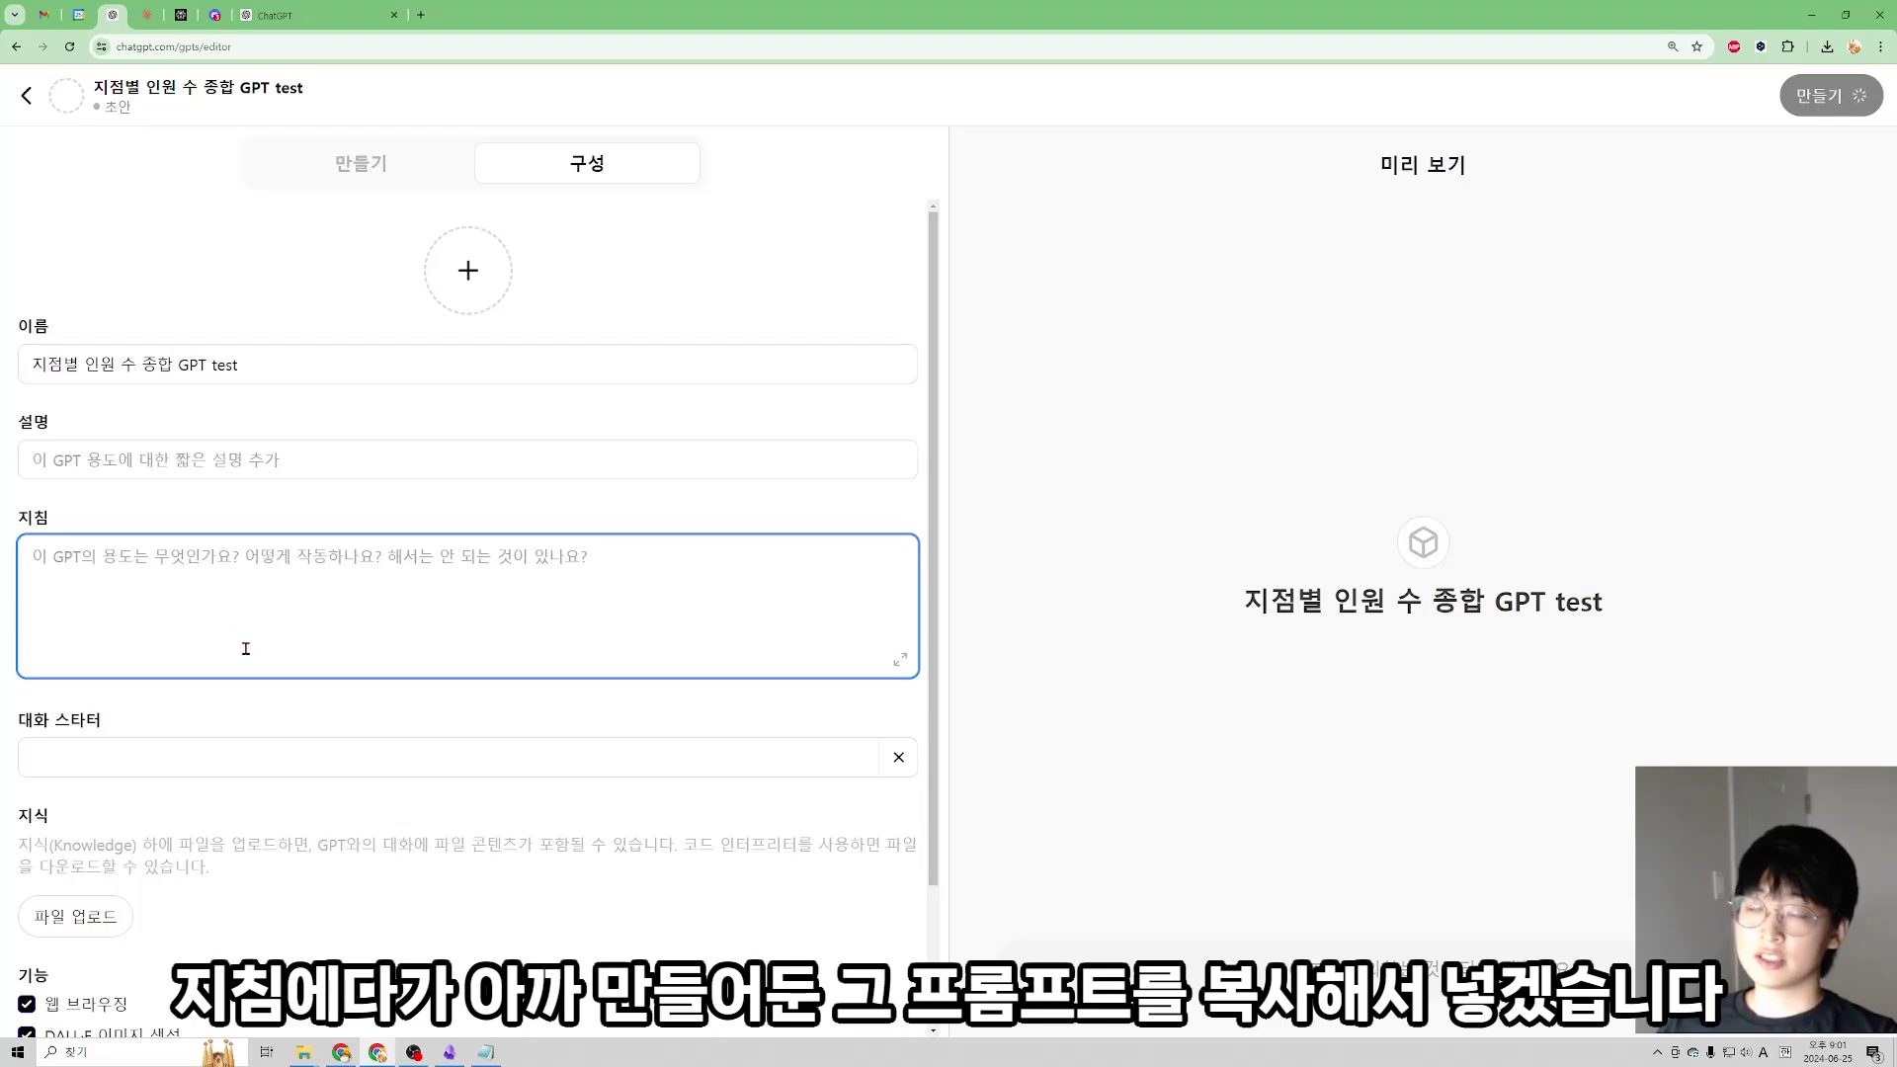
{"action": "key", "text": "alt+Tab"}
{"action": "left_click", "coordinate": [899, 659]}
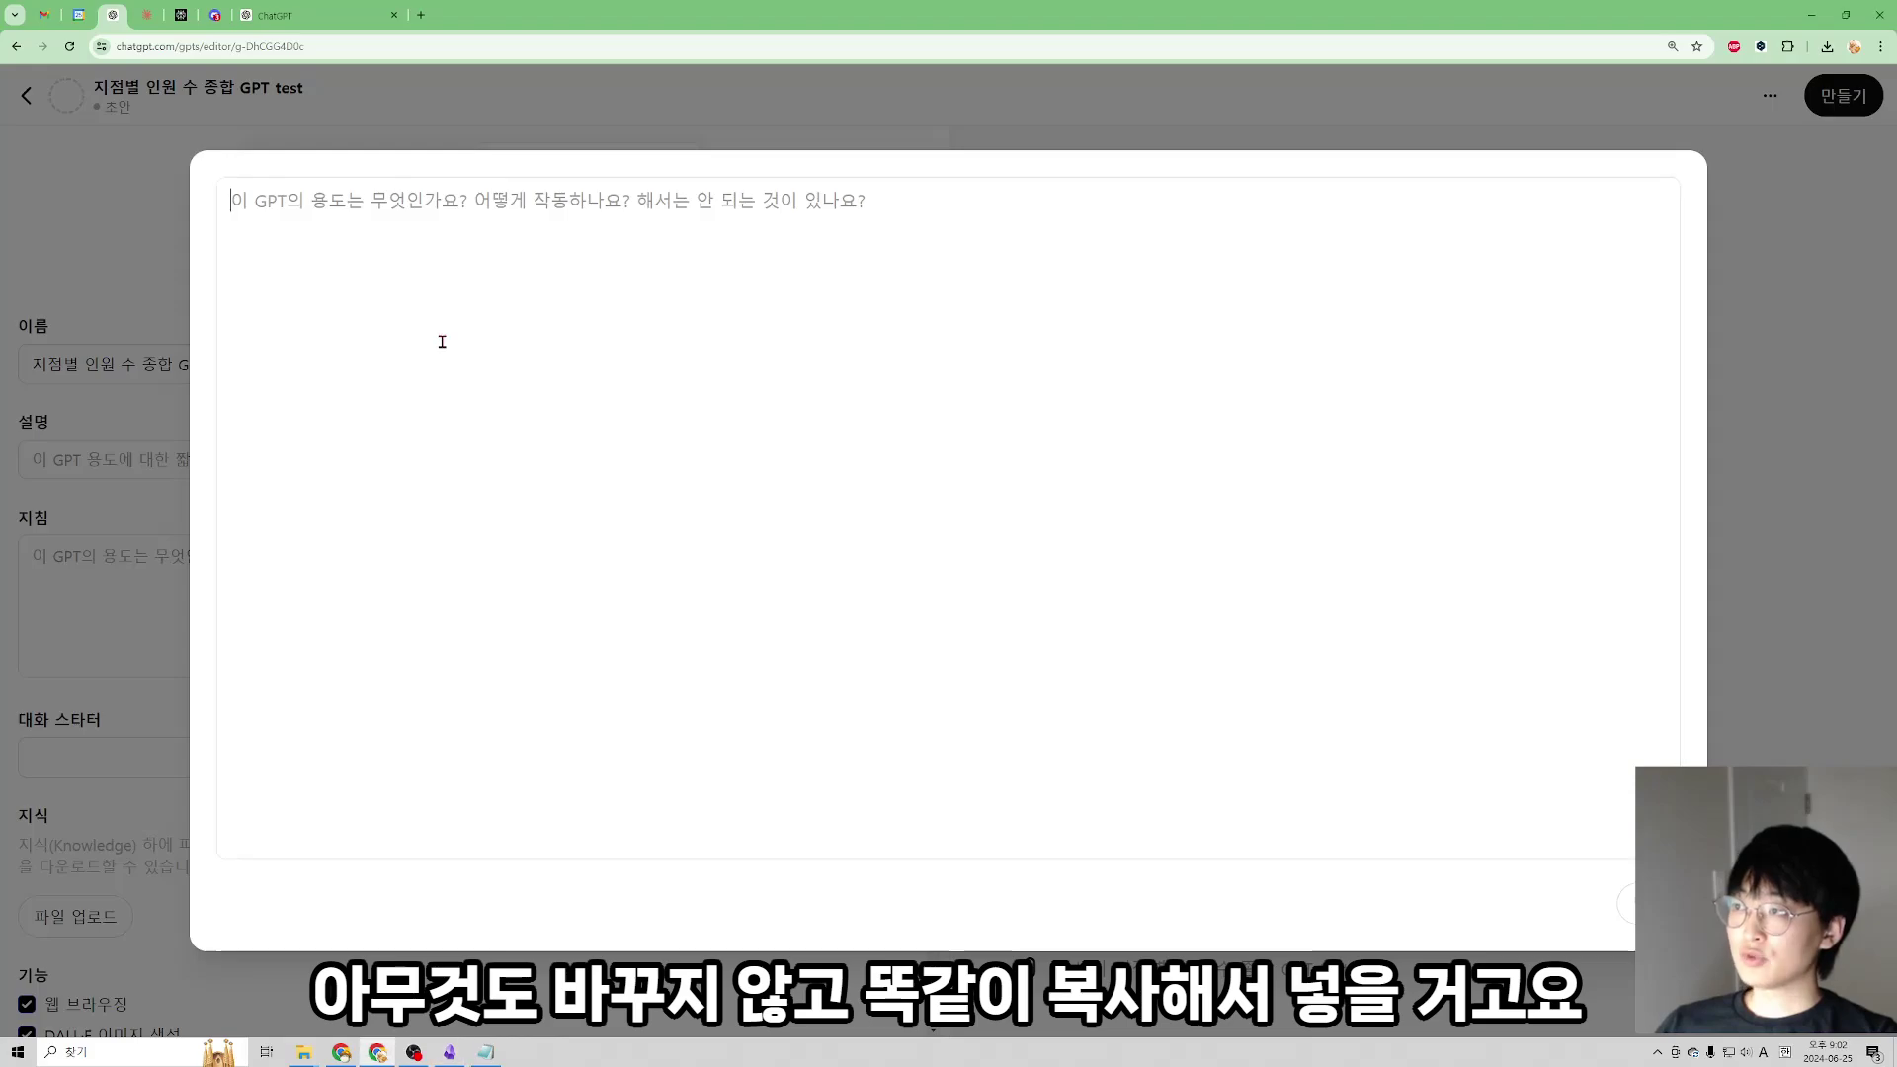
{"action": "type", "text": "# Objective 사용자에게 파일을 업로드하면 다음 단계를 차례대로 수행해줘 0. 만약 압축이 되어있다면 압축을 해제하고, 압축이 되어있지 않다면 다음 단계를 진행한다. 1. 다음 엑셀 파일을 읽고, 하나의 파일로 취합하고 데이터셋을 출력해줘 2. 각 열의 값을 '데이터 형식'으로 바꾸기 위한 프로세스를 설계해서 알려줘. '연월' 데이터 형식 처리 과정은 다음을 참고. - '연월' 데이터 형식 처리 과정     1) '연월' 값의 맨 앞자리가 '20'으로 시작하는 경우 그대로 유지하고, 그렇지 않은 경우 '20'을 붙인다.     2) '연월' 값에서 공백, 숫자가 아닌 문자를 삭제한다.     3) '연월' 값의 길이가 5자리라면 뒤 2번째 자리에 '0'을 삽입하고, 값의 길이가 6자리라면 그대로 둔다.     4) '연월' 값의 5번째 문자열에 '-'를 삽입한다. 3. 해당 프로세스를 진행하고 결과값을 검토해줘 4. 문제가 없다면 결과값을 출력하고, 문제가 발생하면 해결해줘 5. 올바른 결과값을 출력한 다음, 엑셀 파일 다운로드 링크를 제공해줘  # Context ## 데이터 형식 '연월' : 'YYYY-MM' '매장코드' : 'XX-##' '매장명' : text '매장규모(평)' : integer '정규직 인원수(명)' : integer '비정규직 인원수(명)' : integer  ## 답변 언어 한국어"}
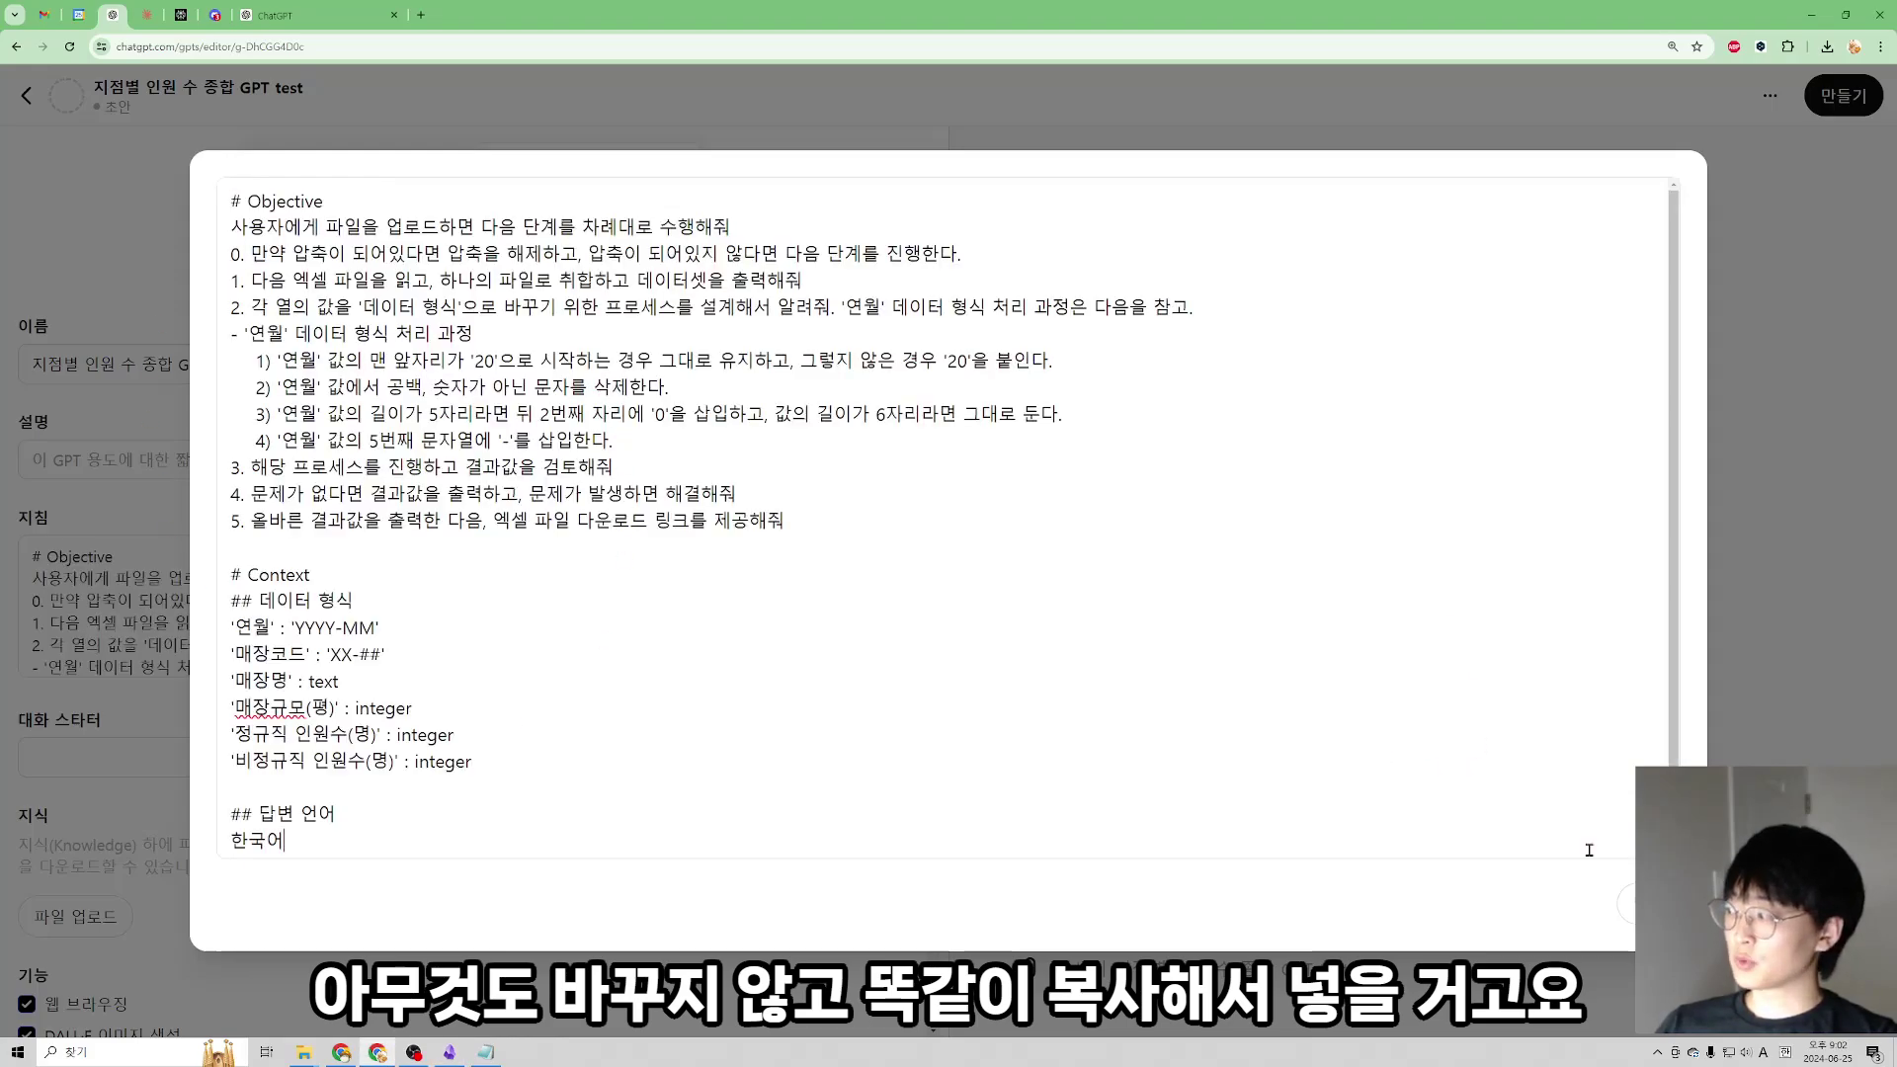
{"action": "left_click", "coordinate": [1649, 904]}
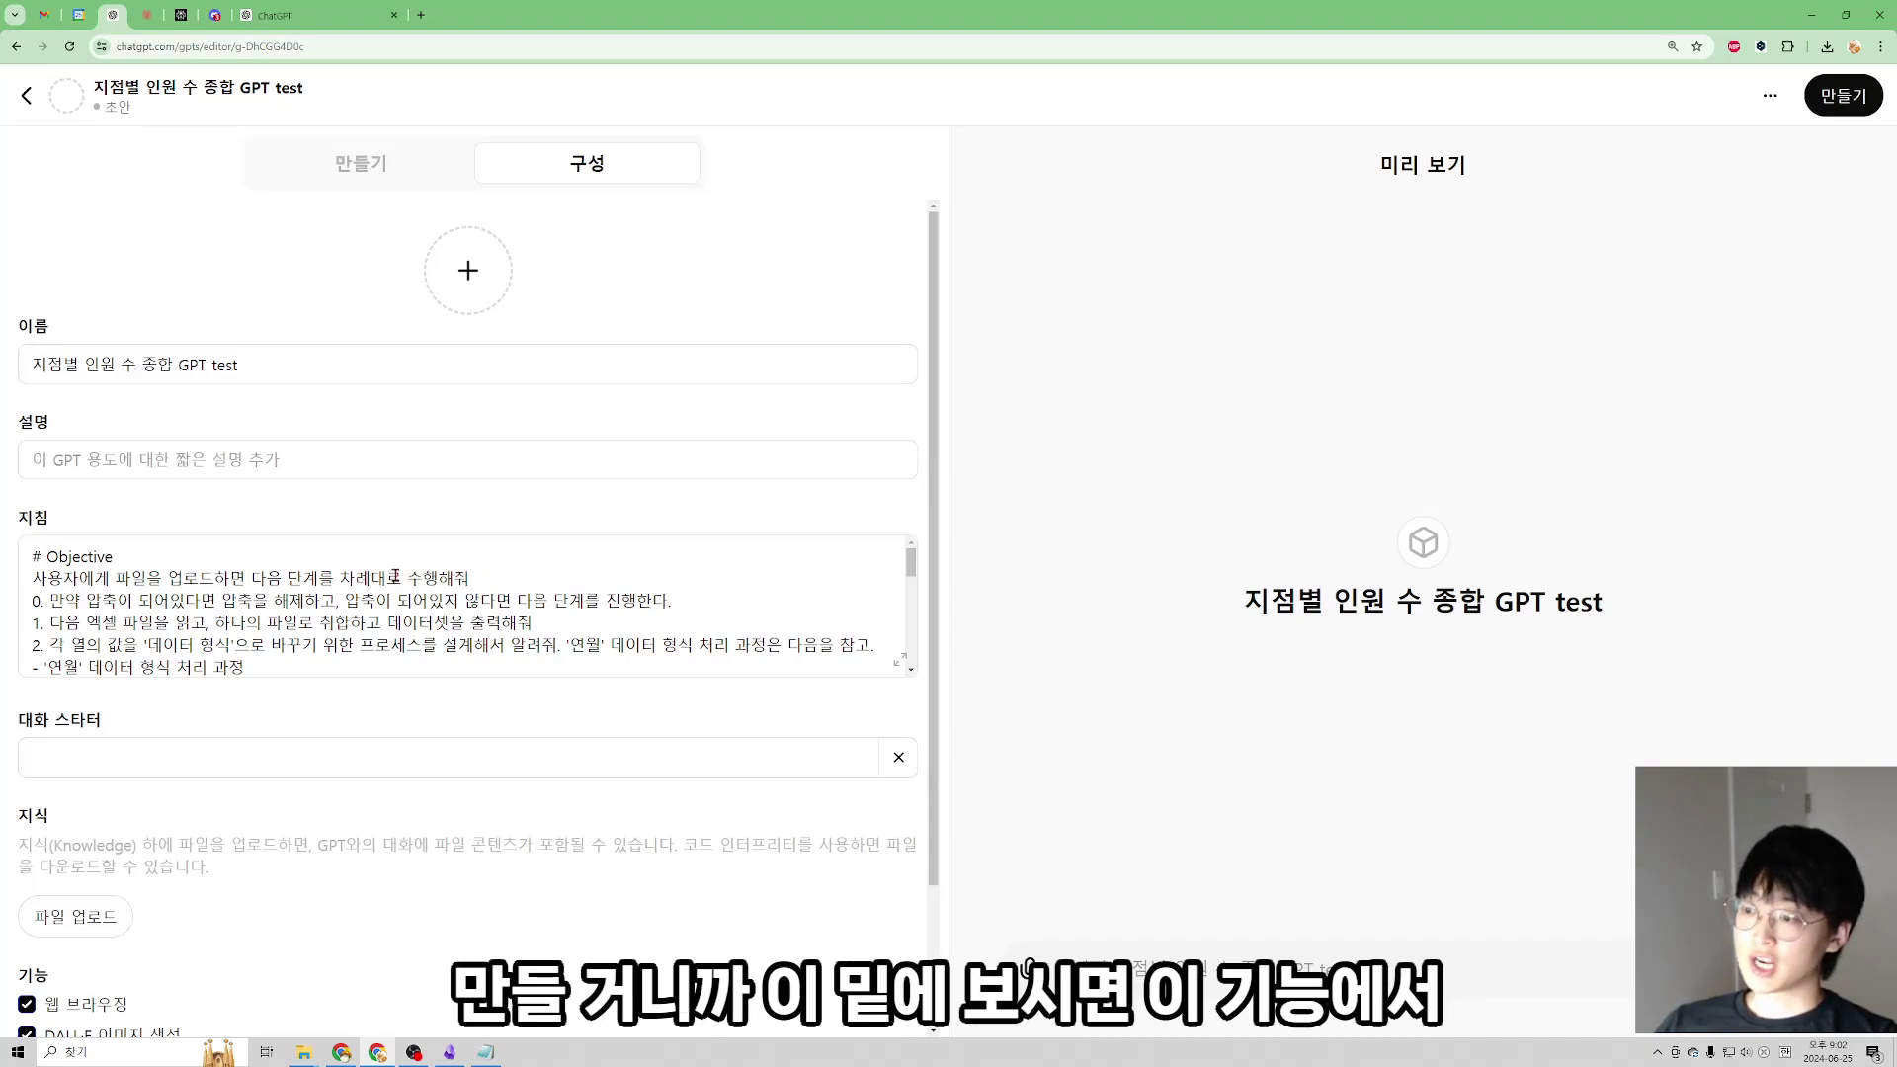
- Disable the GPT's 웹 브라우징 and DALL·E 이미지 생성 capabilities and enable 코드 인터프리터 및 데이터 분석
{"action": "scroll", "coordinate": [394, 582], "scroll_direction": "down", "scroll_amount": 5}
{"action": "scroll", "coordinate": [717, 822], "scroll_direction": "down", "scroll_amount": 2}
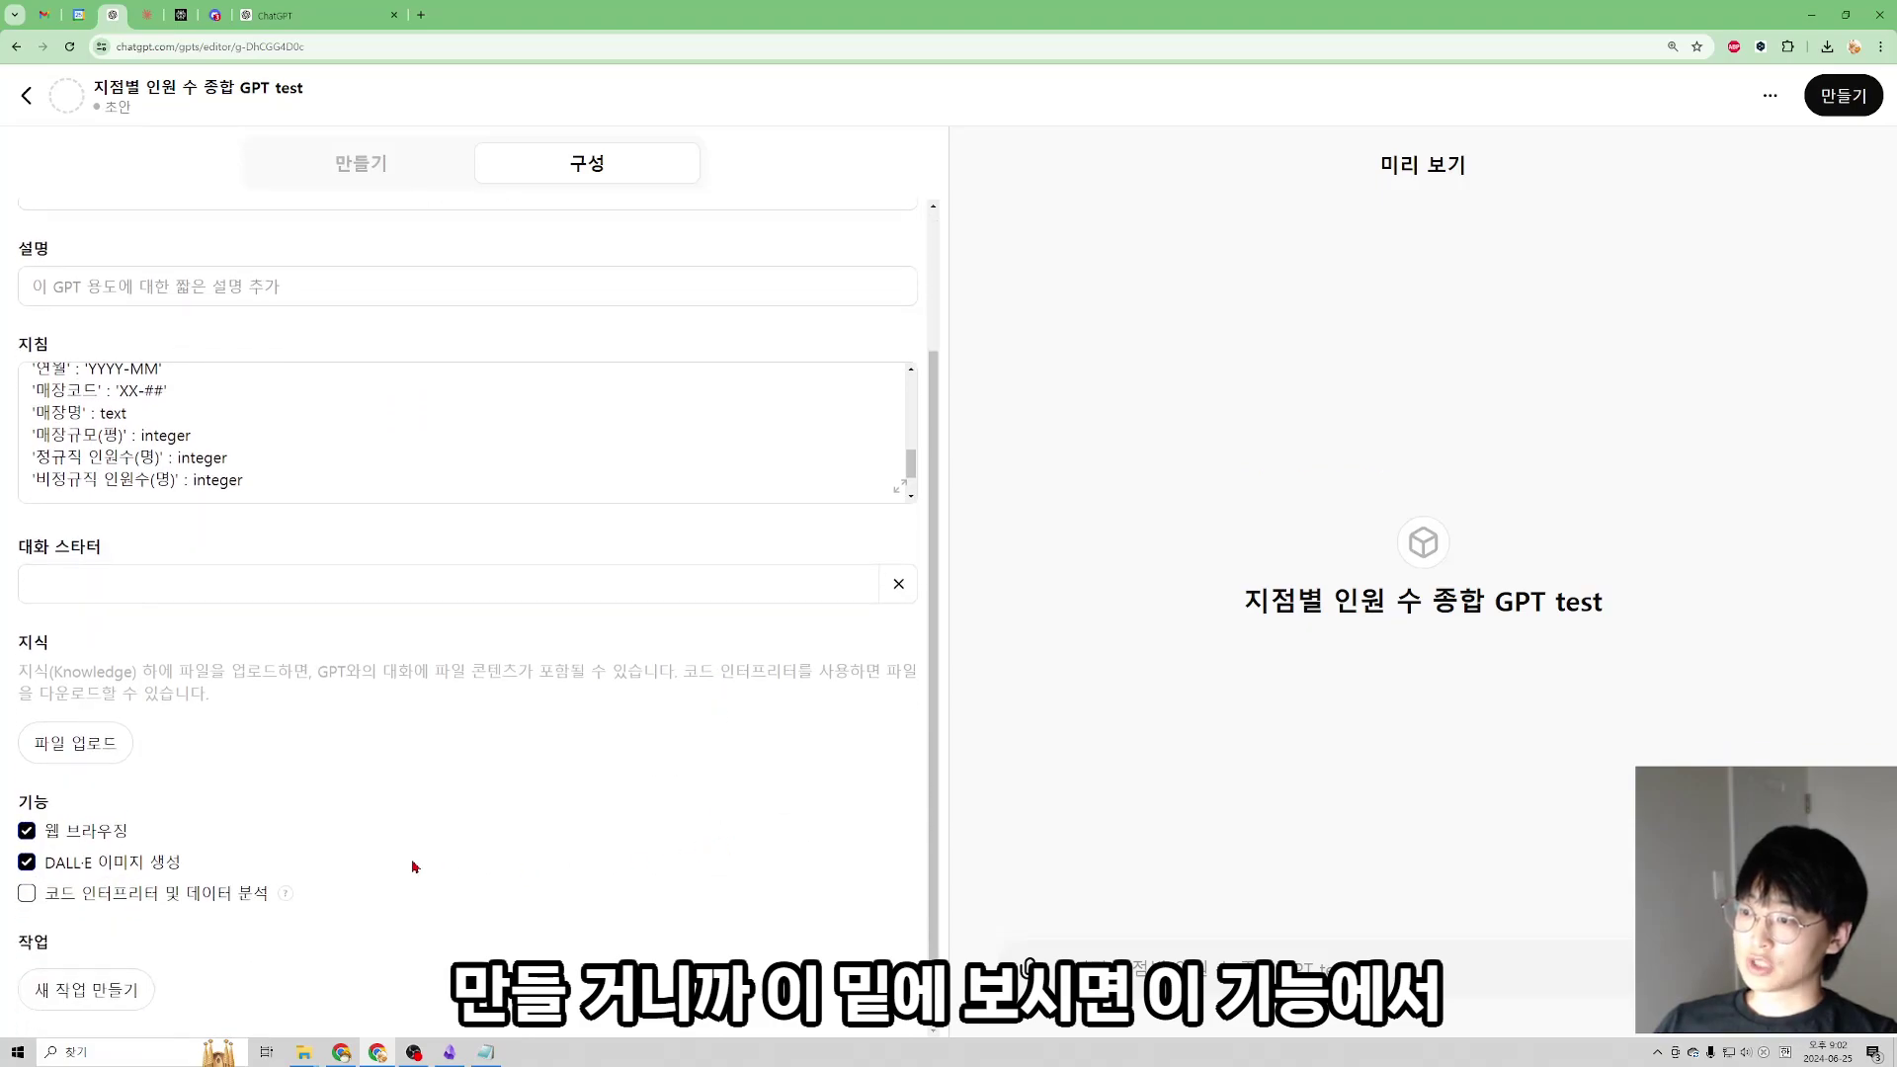
{"action": "left_click", "coordinate": [28, 833]}
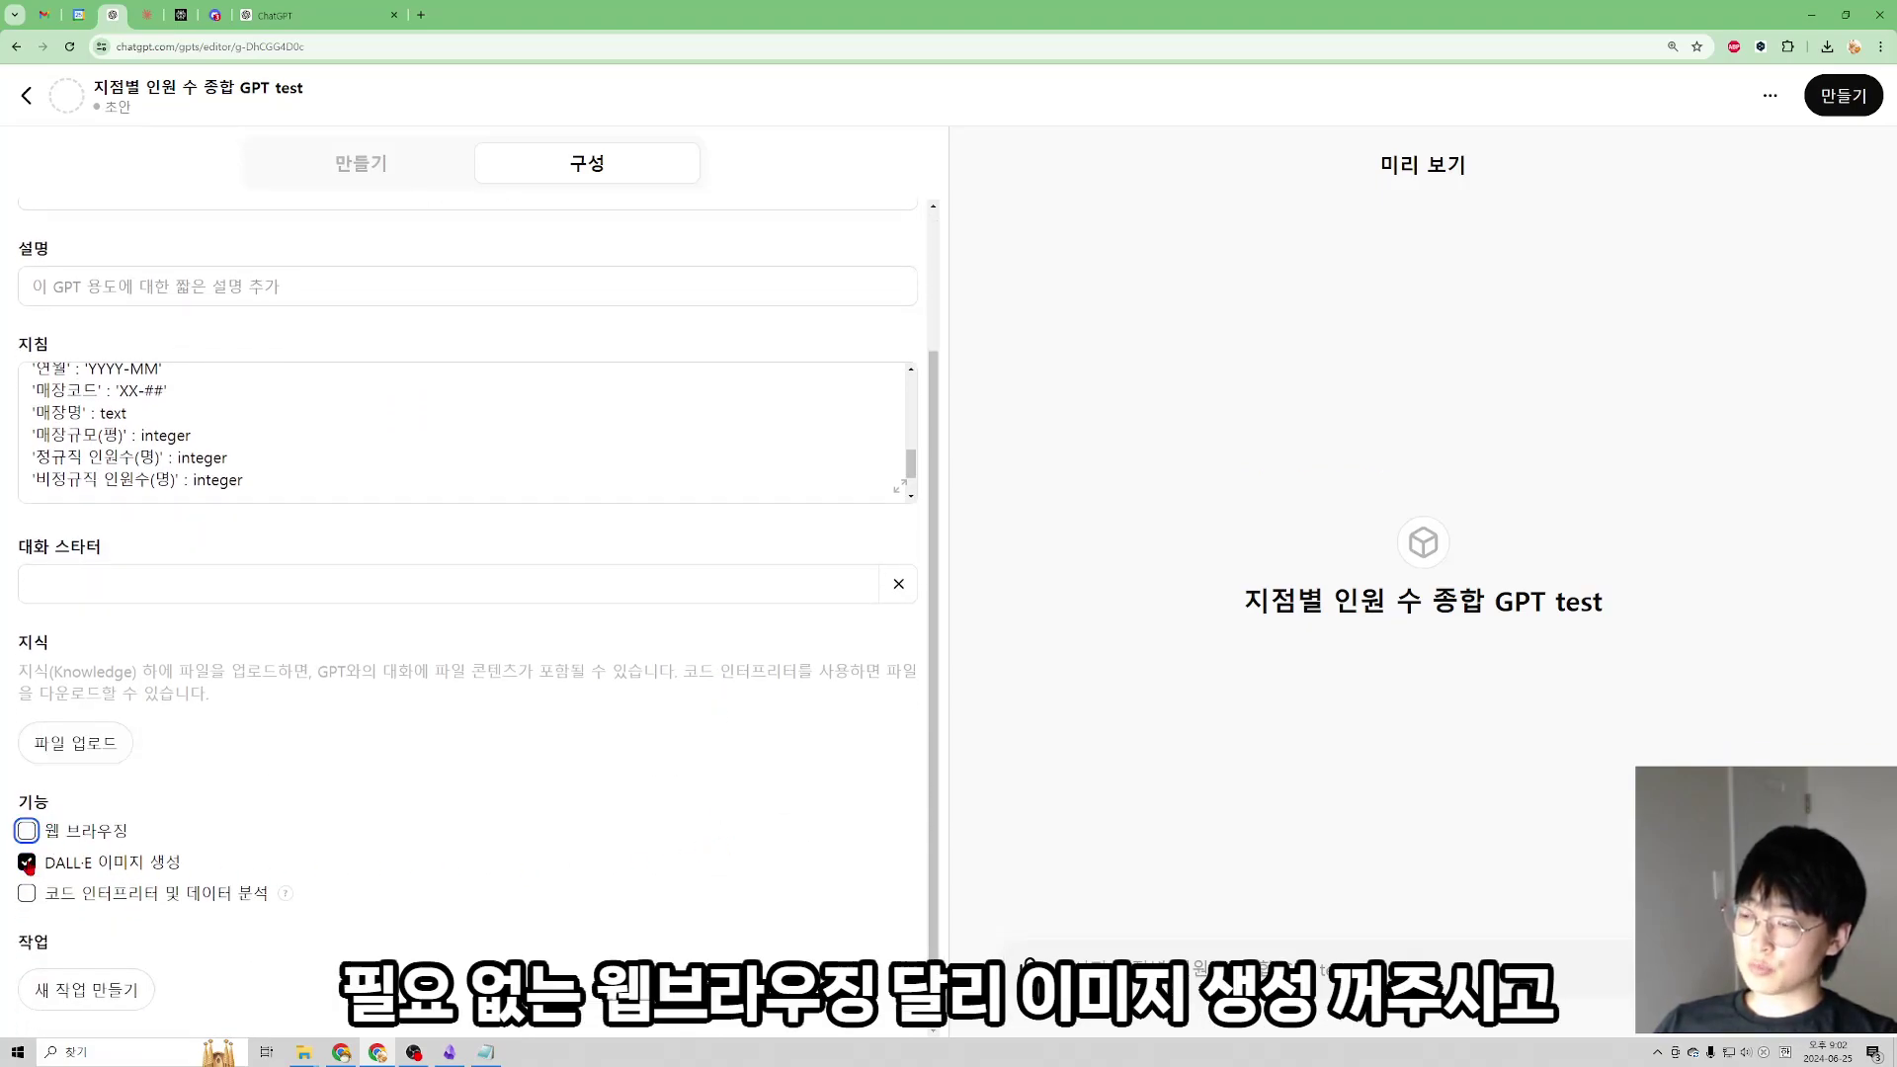
{"action": "left_click", "coordinate": [28, 864]}
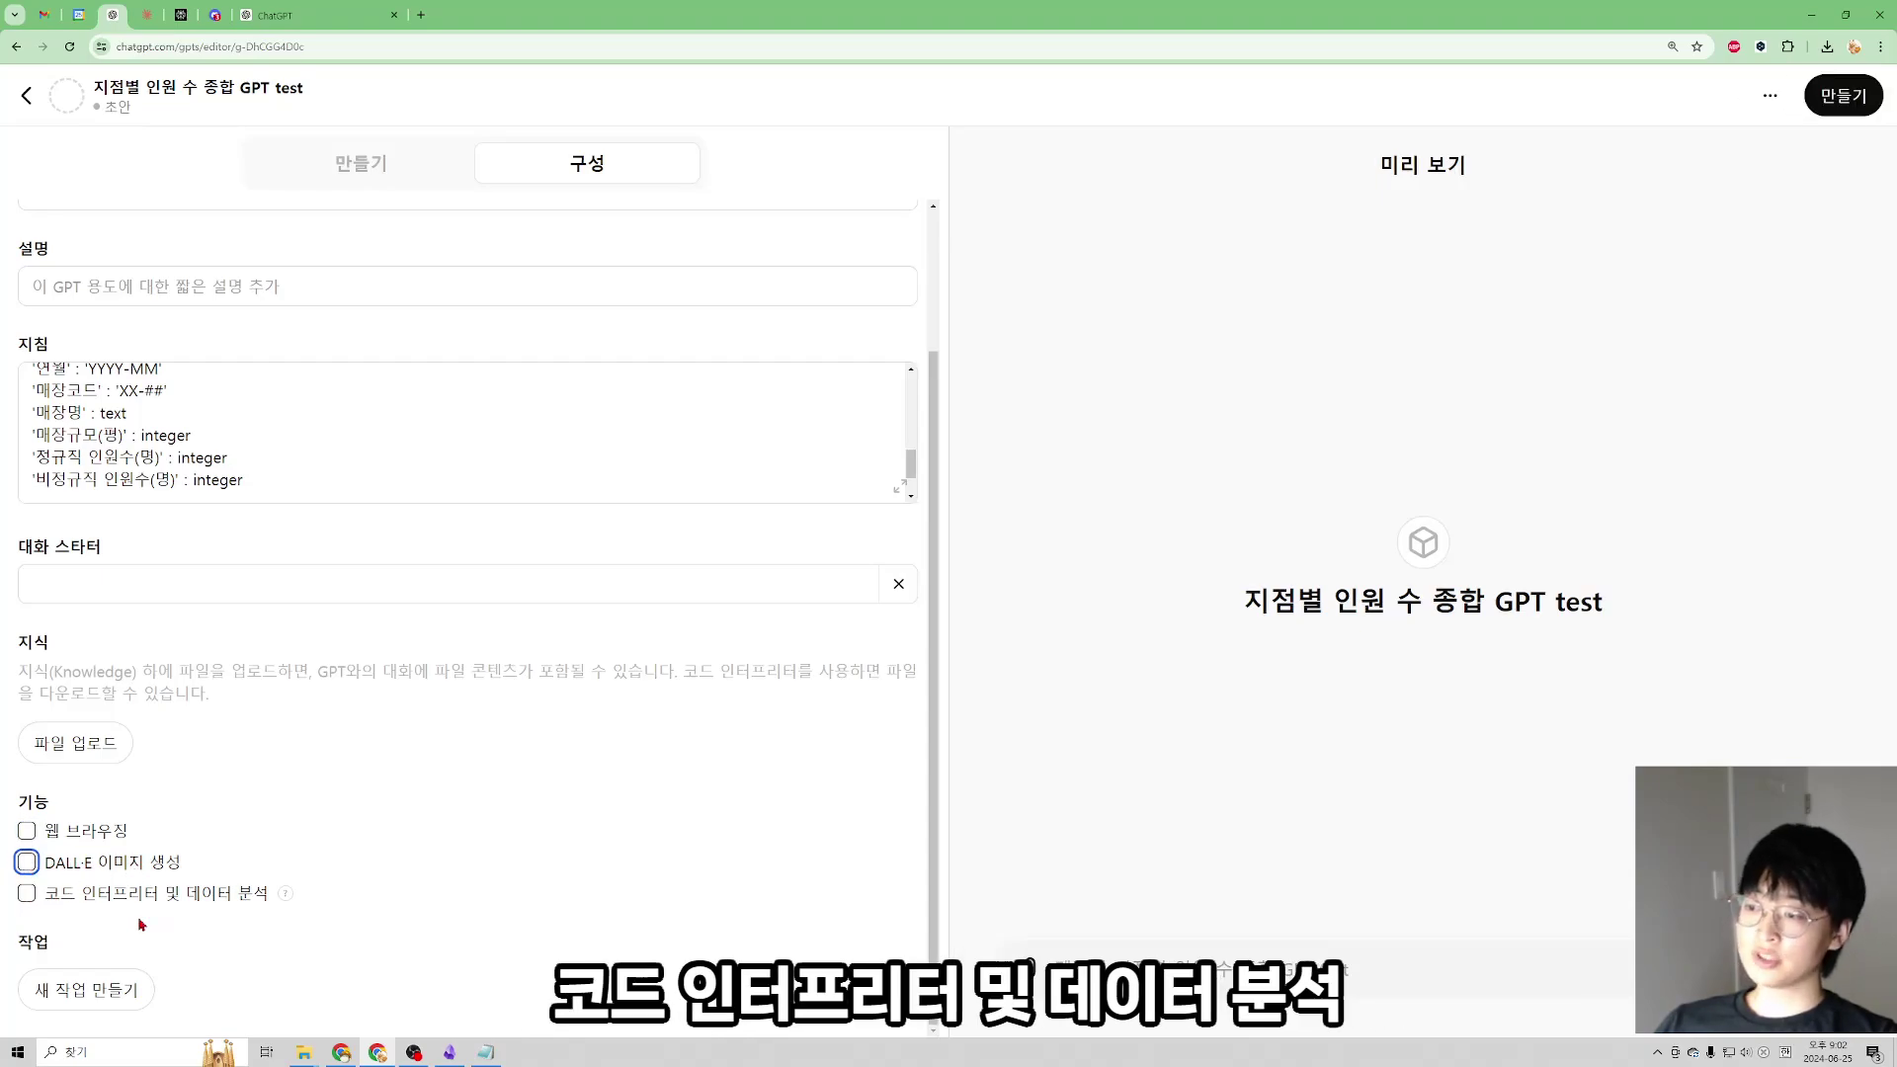
{"action": "left_click", "coordinate": [29, 899]}
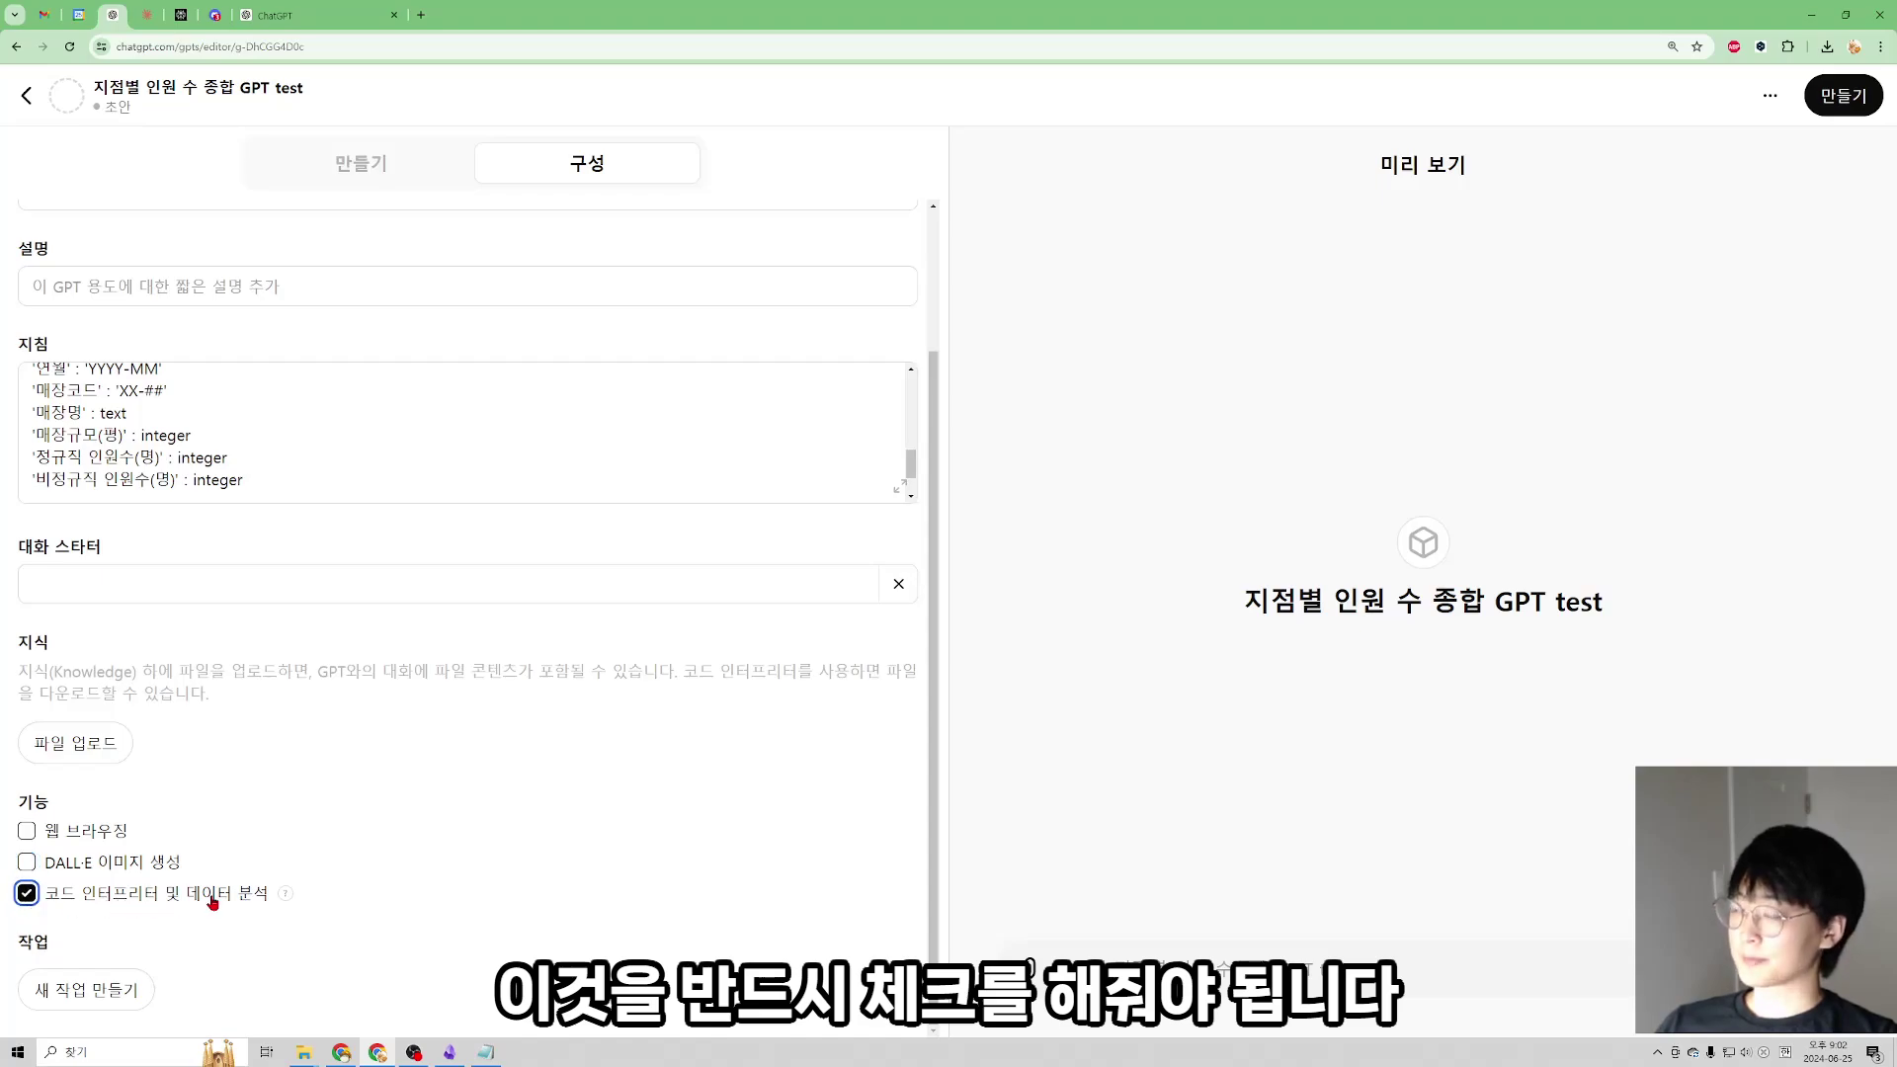
{"action": "scroll", "coordinate": [764, 861], "scroll_direction": "up", "scroll_amount": 2}
{"action": "scroll", "coordinate": [681, 649], "scroll_direction": "up", "scroll_amount": 5}
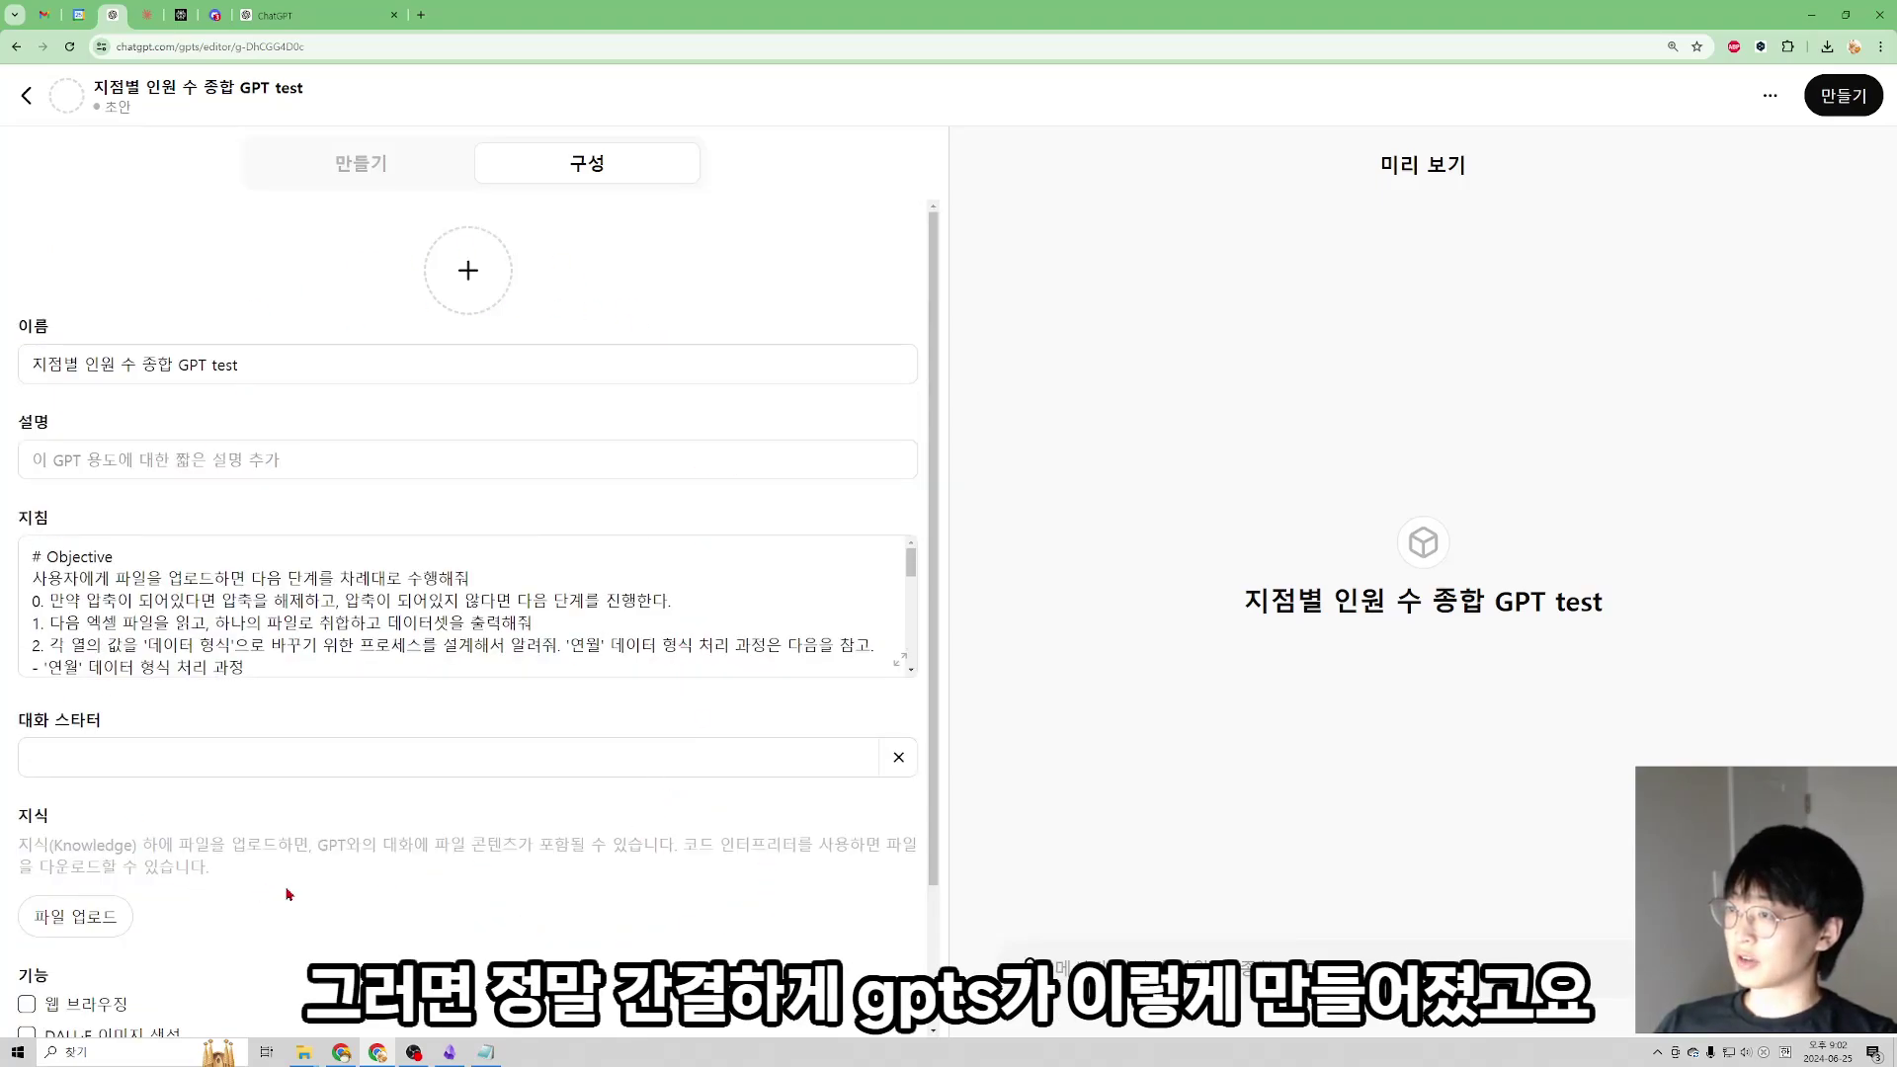
- Publish the GPT with access limited to 초대한 사람만 and open its chat page
{"action": "left_click", "coordinate": [1825, 110]}
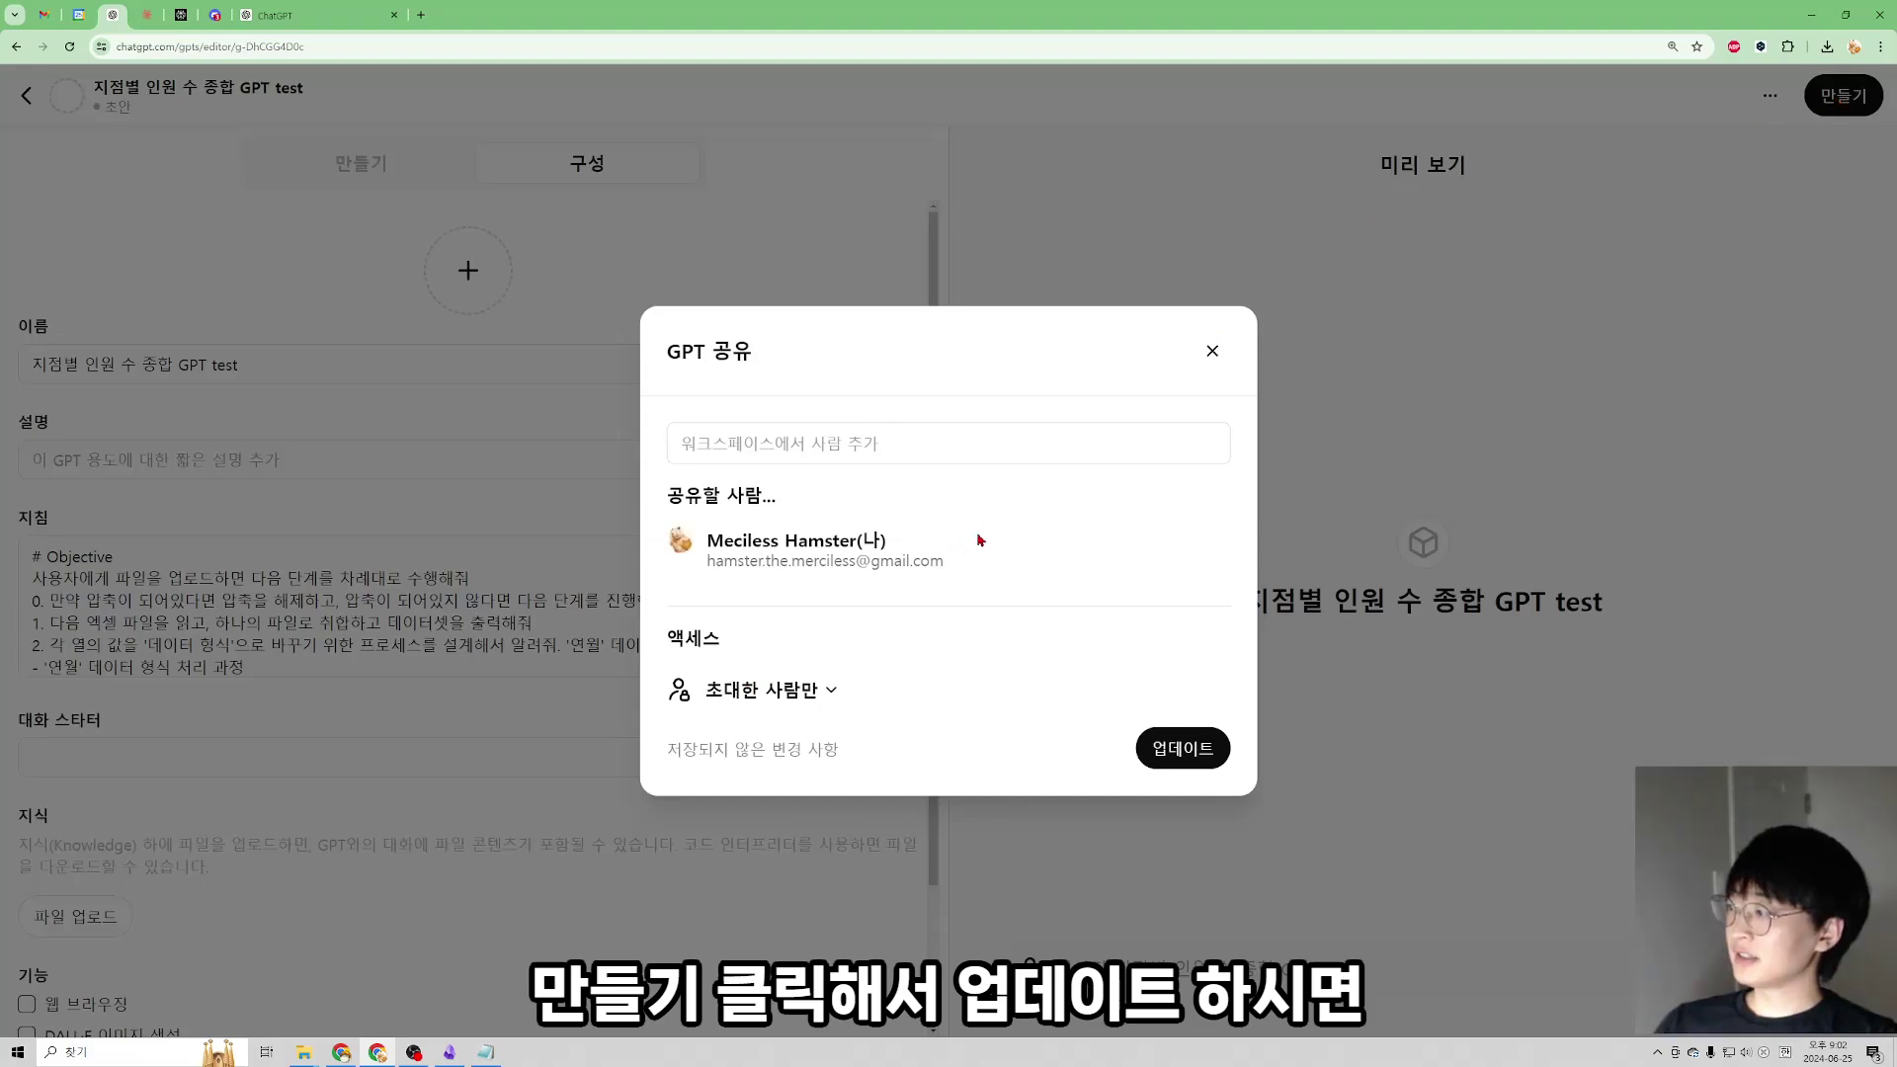
{"action": "left_click", "coordinate": [1198, 748]}
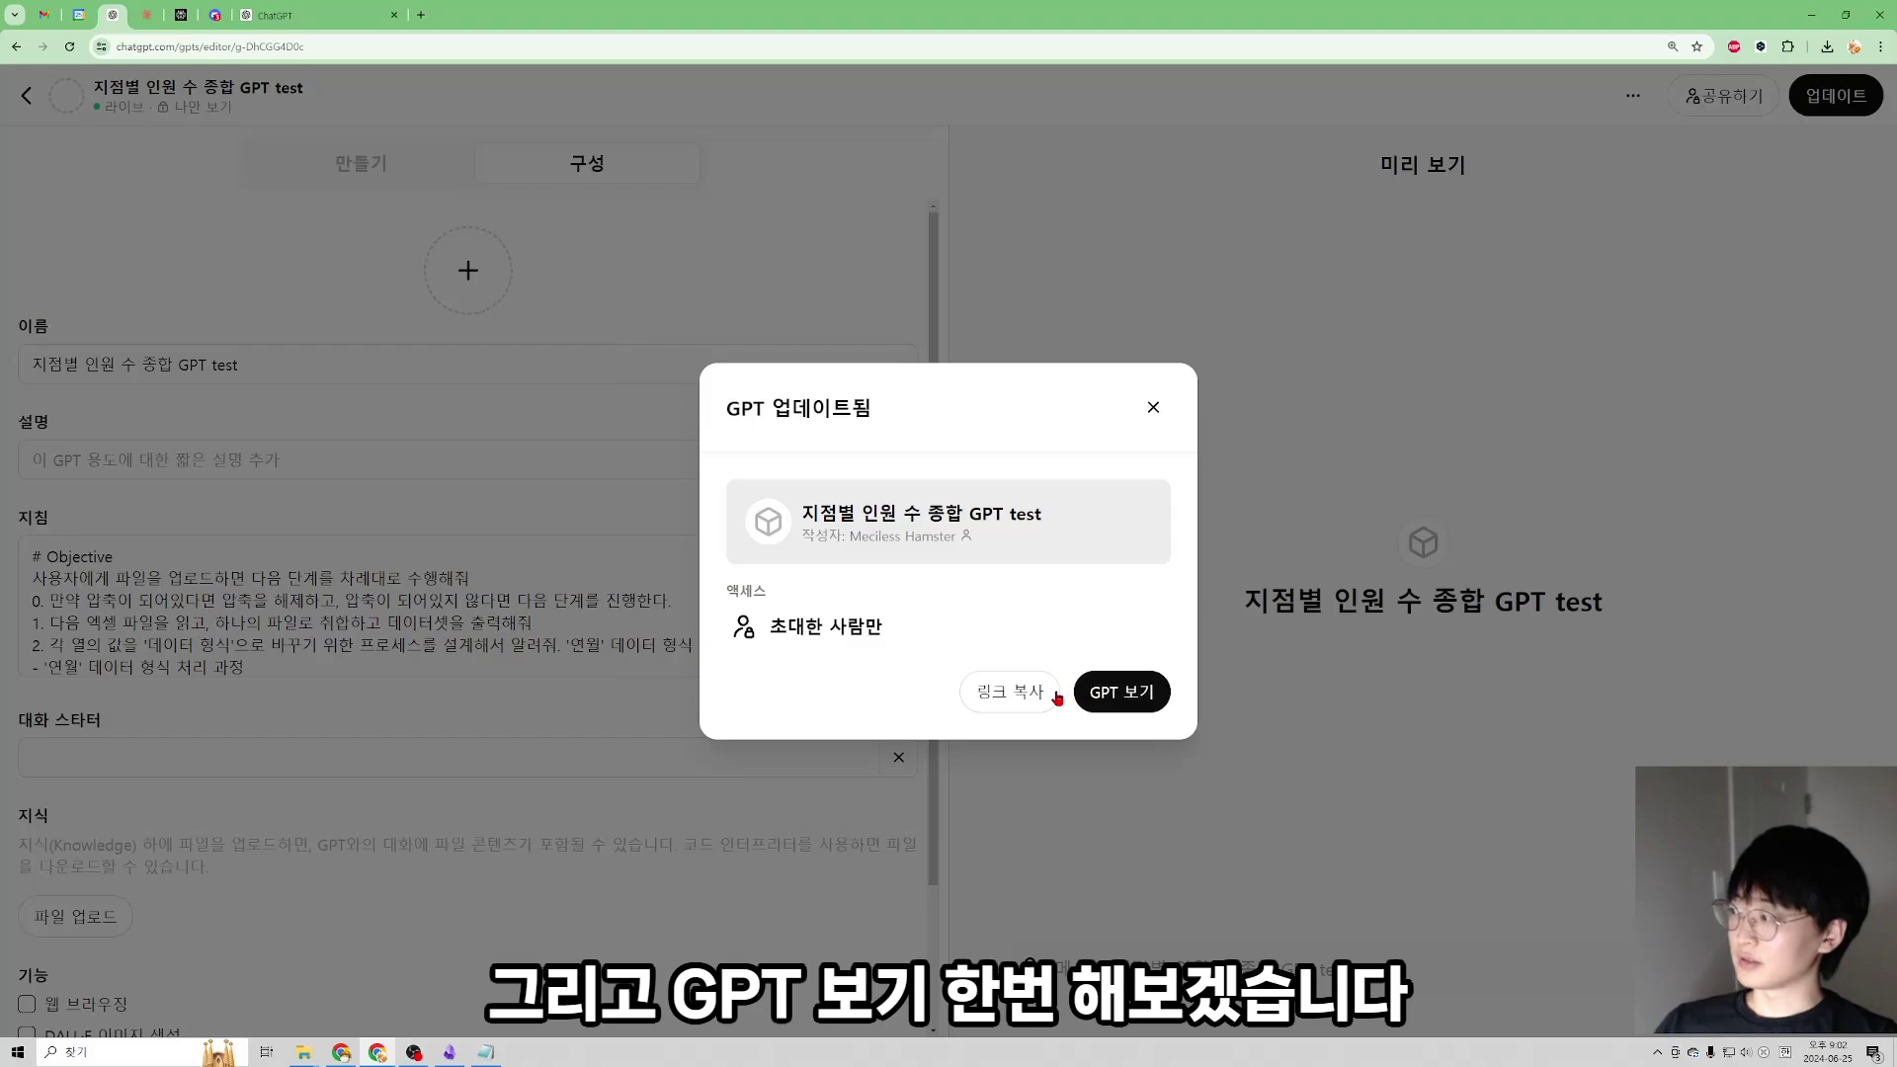
{"action": "left_click", "coordinate": [1122, 692]}
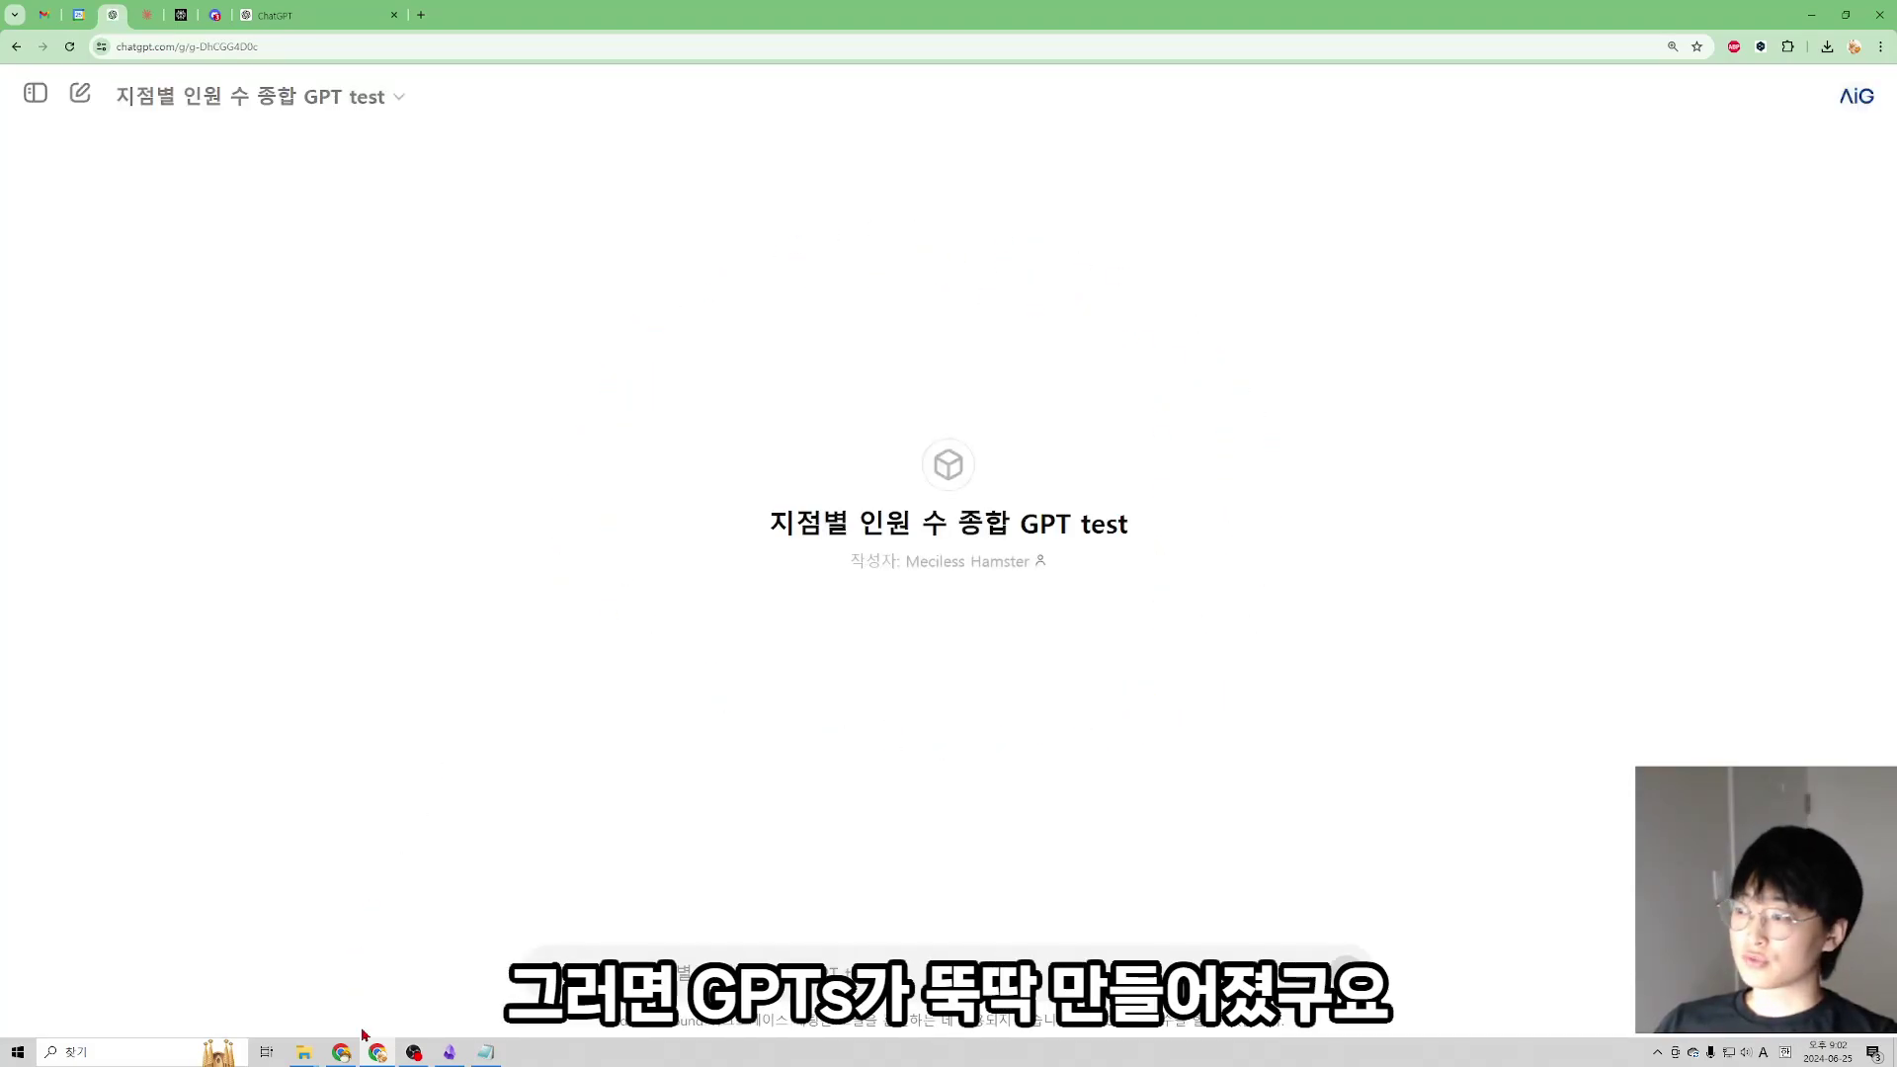
- Send headcount.zip from the 다운로드 folder to the GPT and review its answer from the combined table to the processed one
{"action": "mouse_move", "coordinate": [302, 1037]}
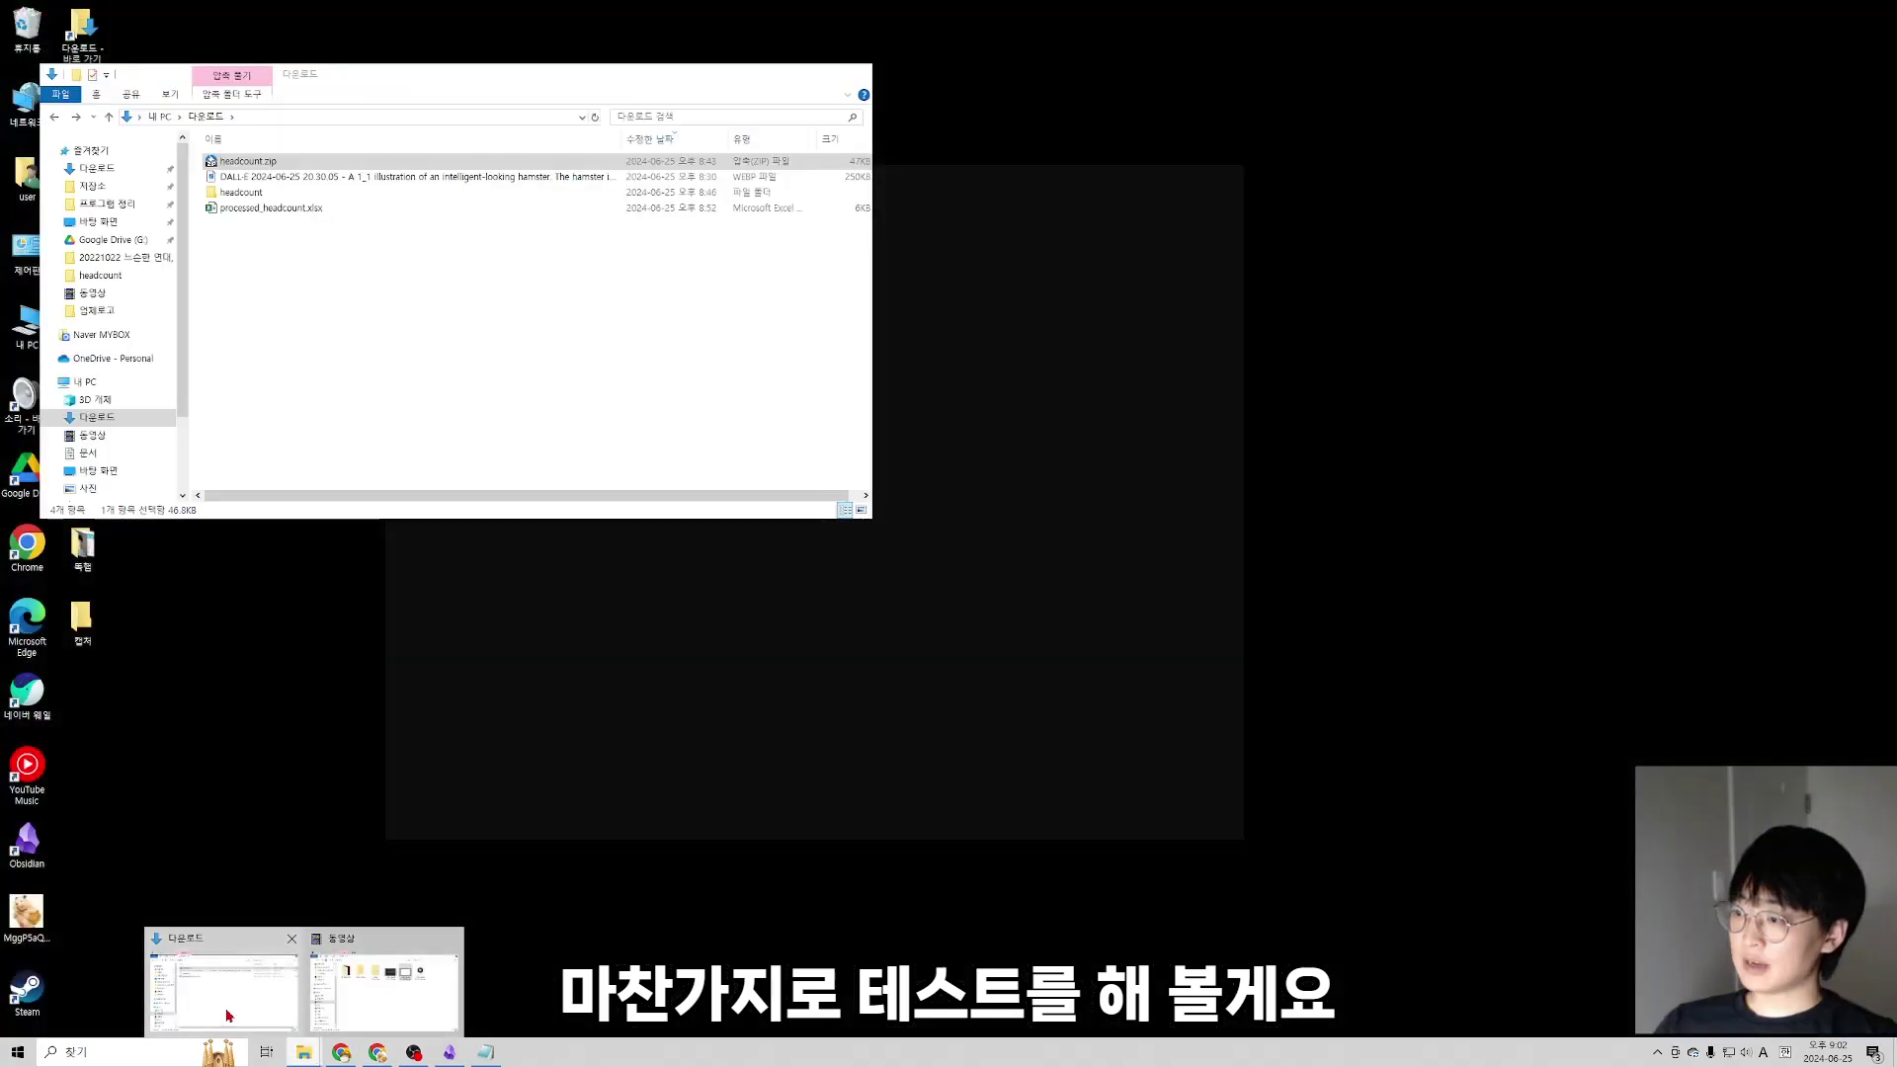
{"action": "left_click", "coordinate": [227, 1016]}
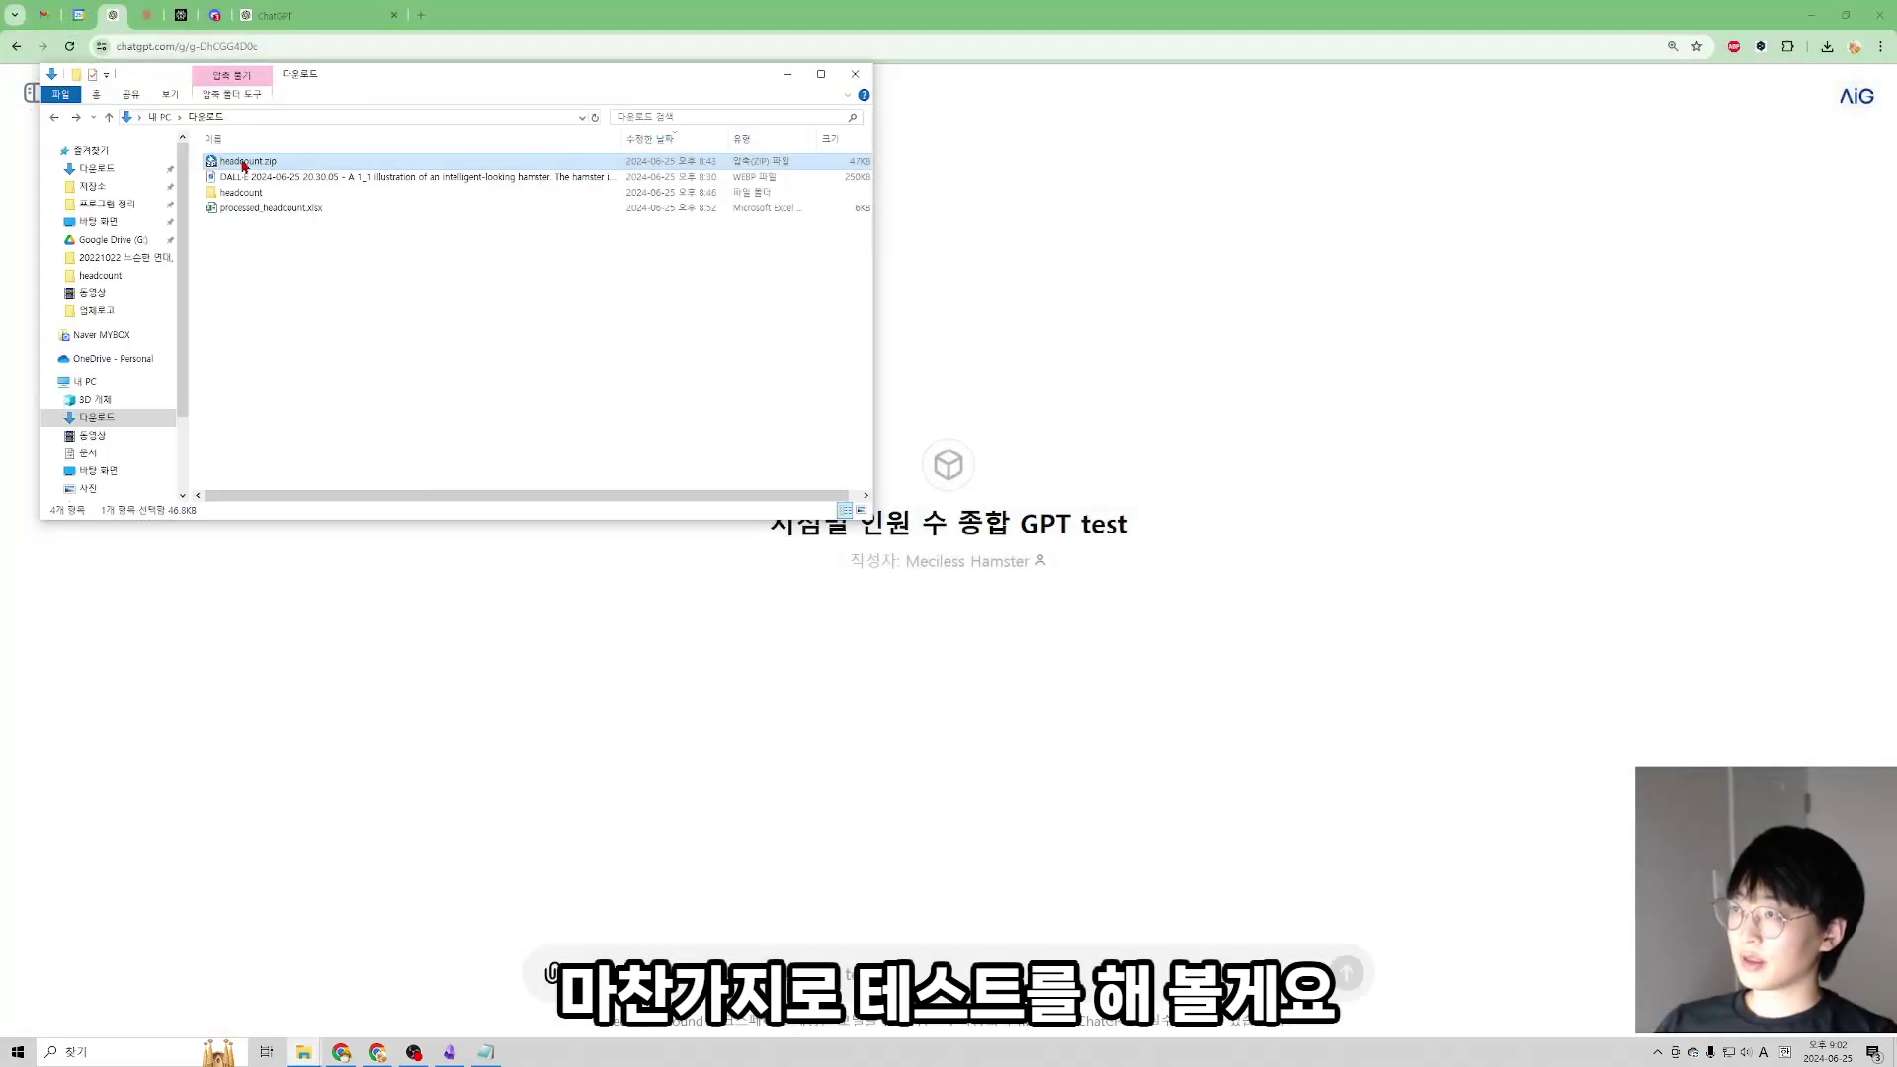
{"action": "left_click_drag", "start_coordinate": [905, 559], "coordinate": [987, 706]}
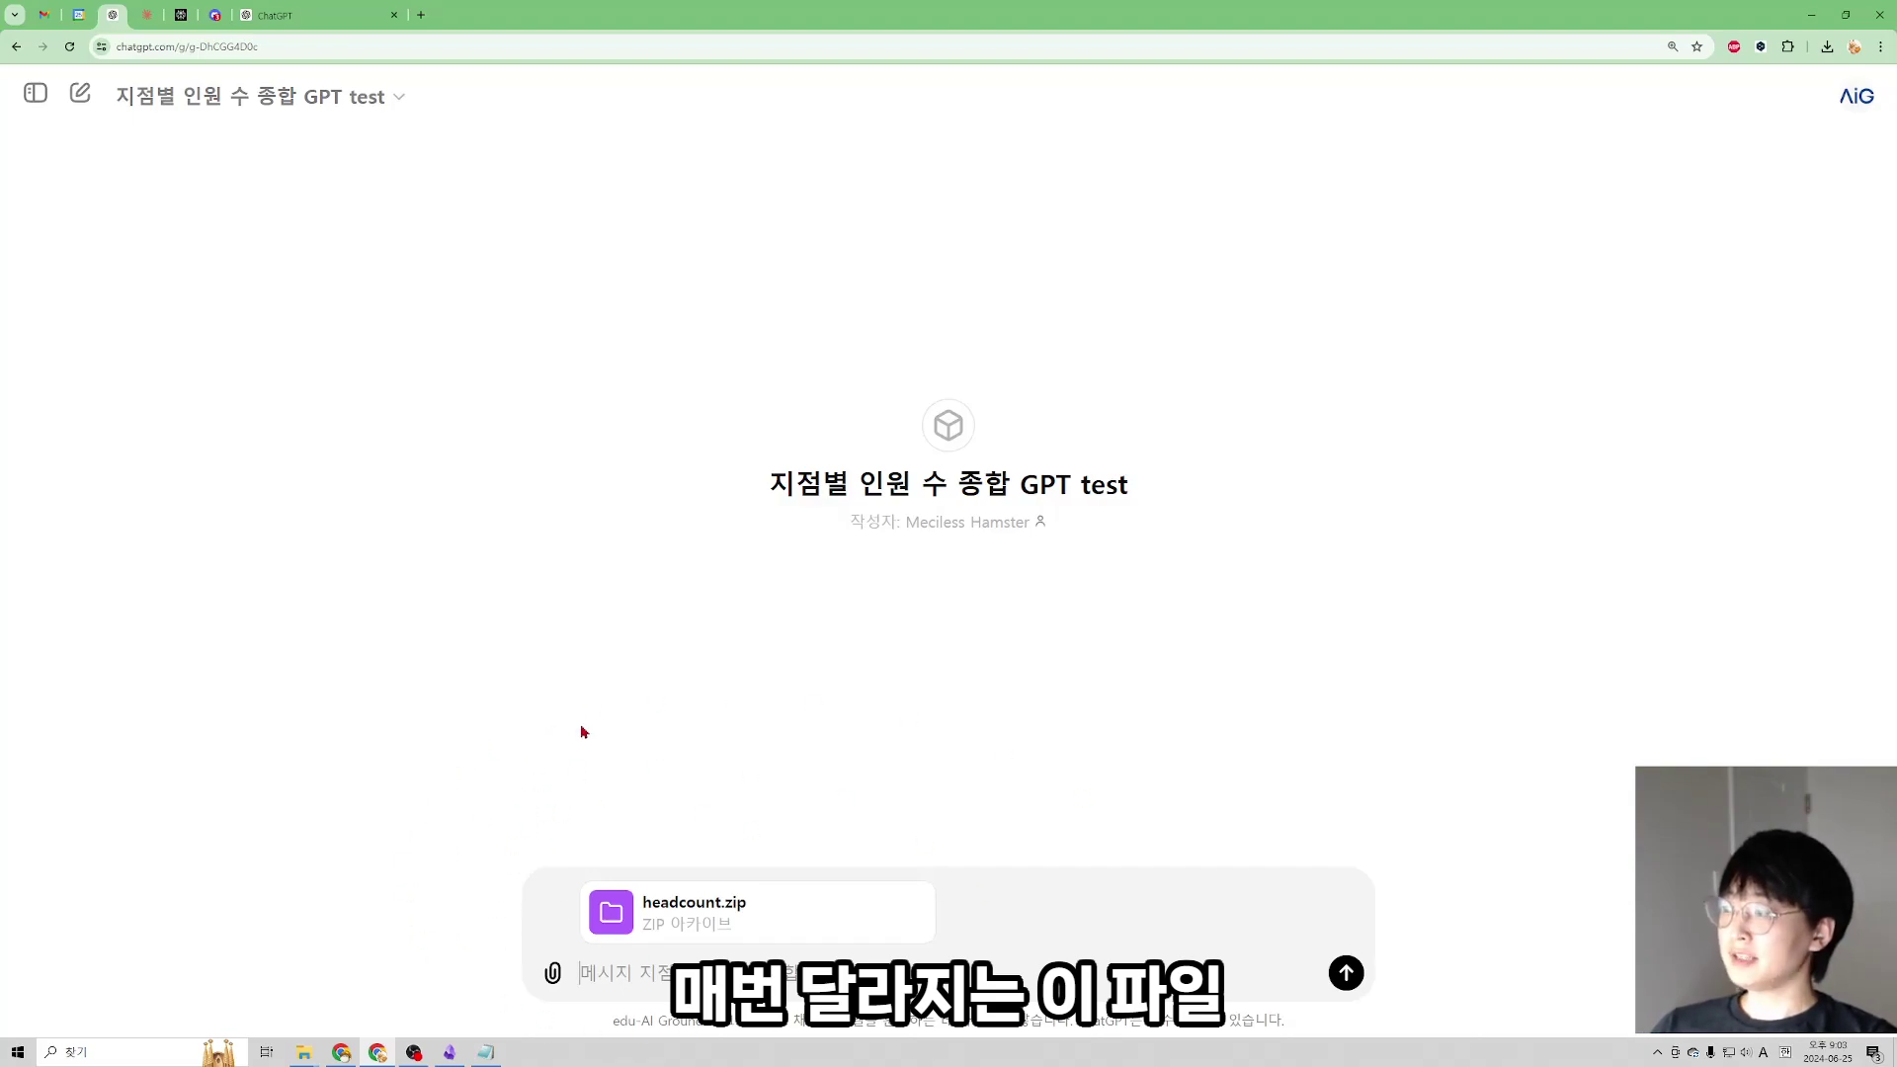
{"action": "left_click", "coordinate": [1345, 973]}
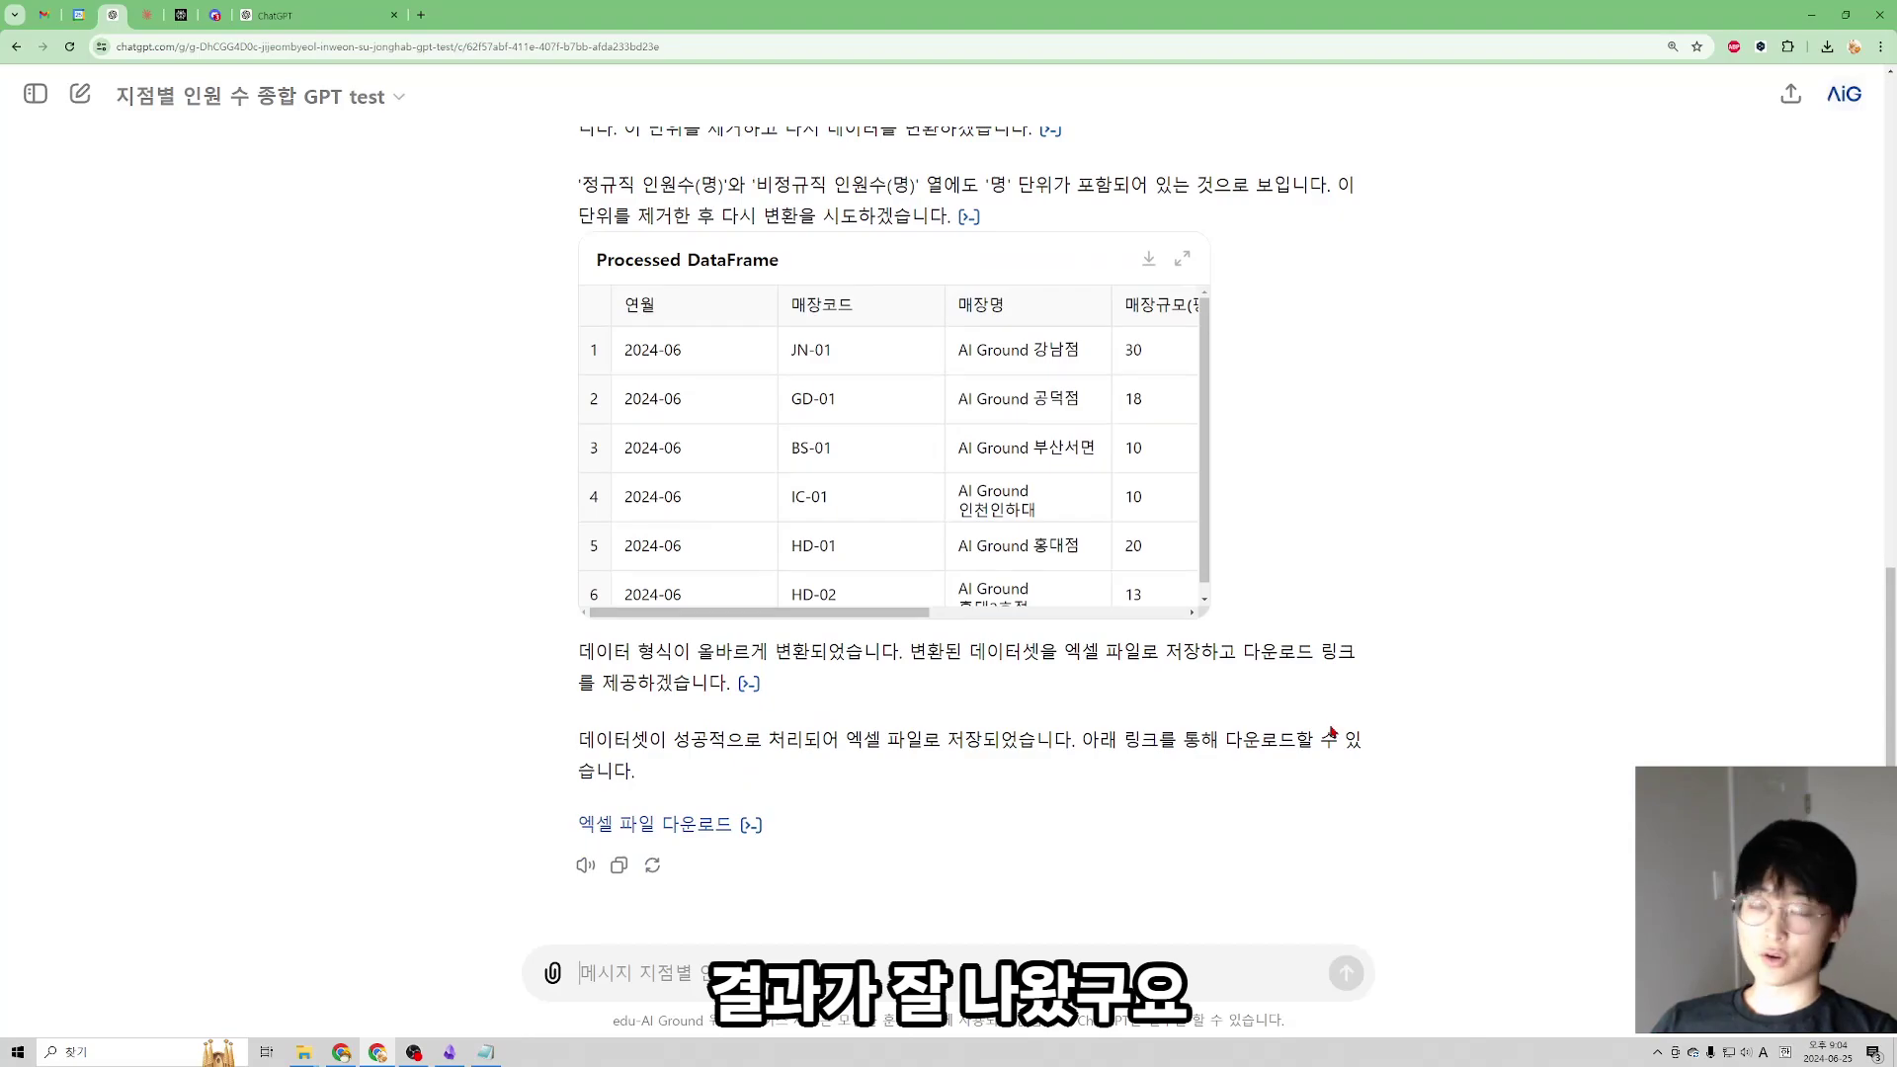
{"action": "scroll", "coordinate": [1331, 731], "scroll_direction": "up", "scroll_amount": 15}
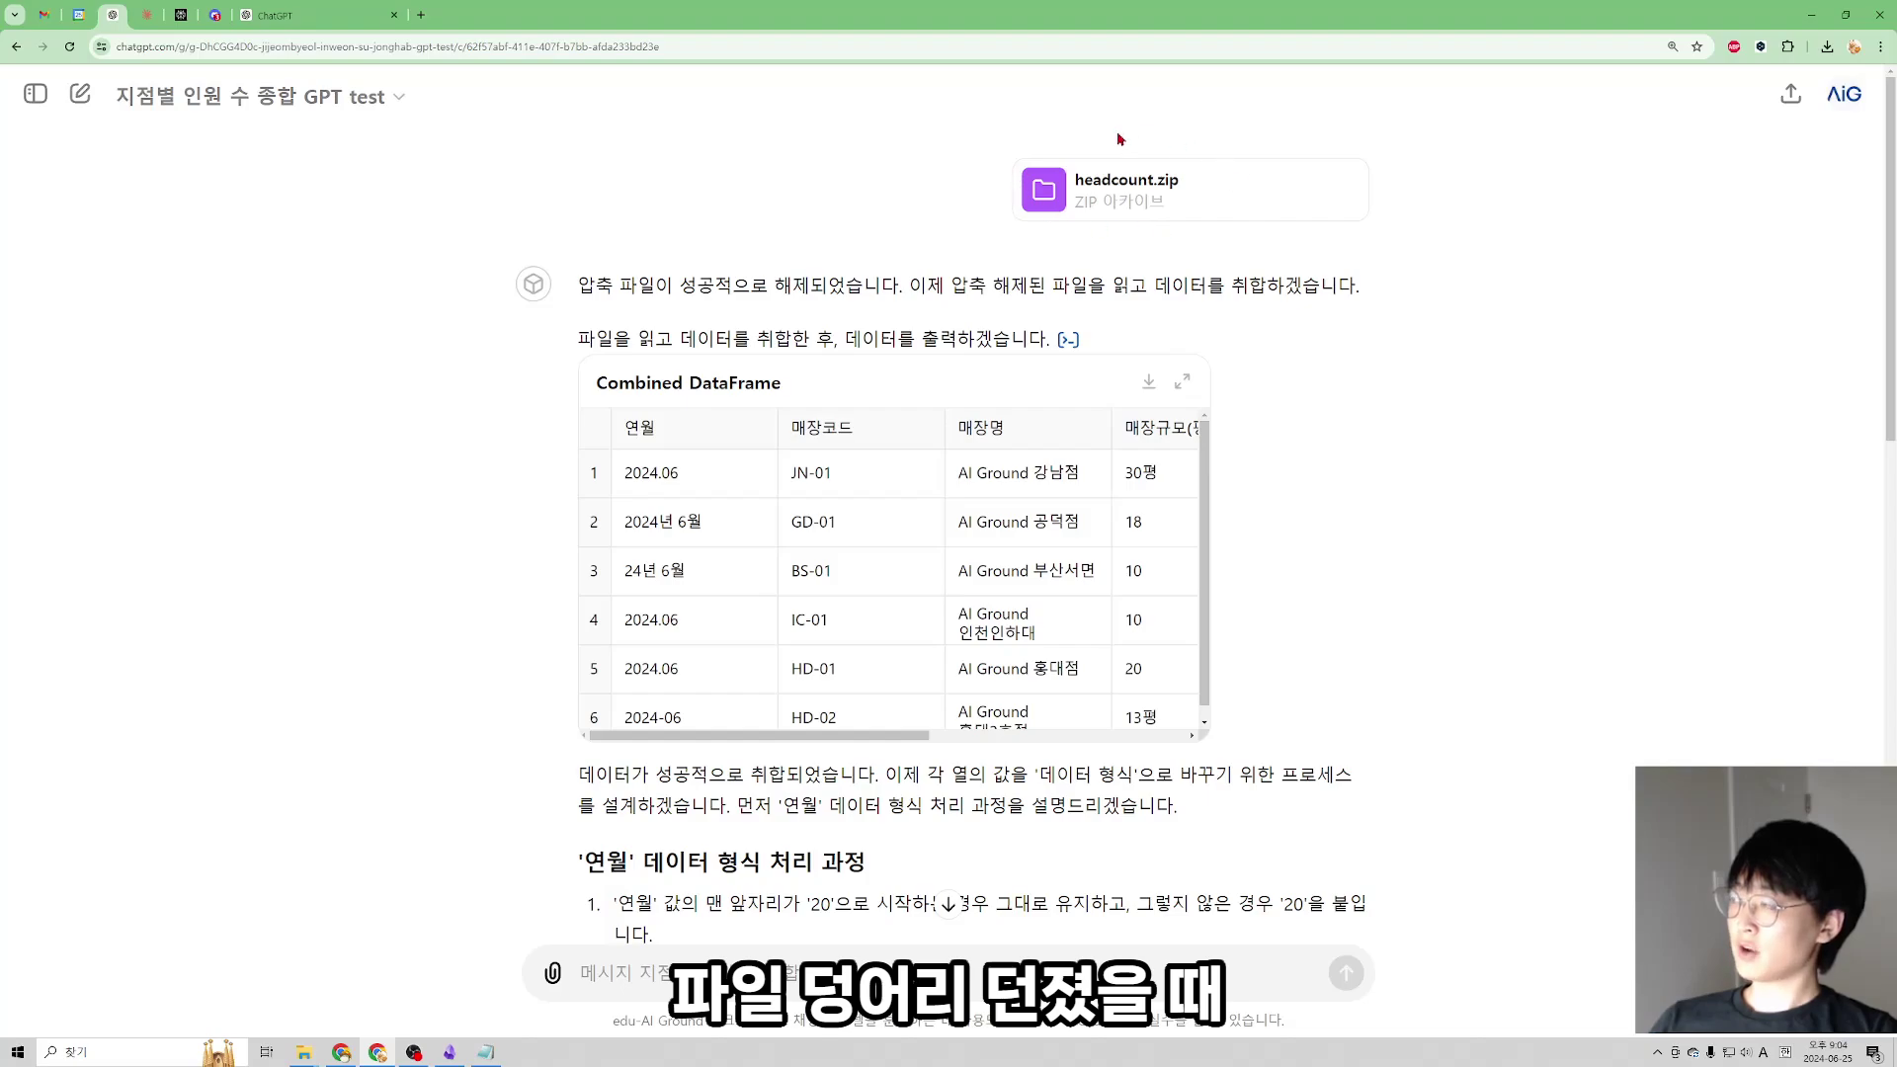
{"action": "scroll", "coordinate": [1403, 411], "scroll_direction": "down", "scroll_amount": 1}
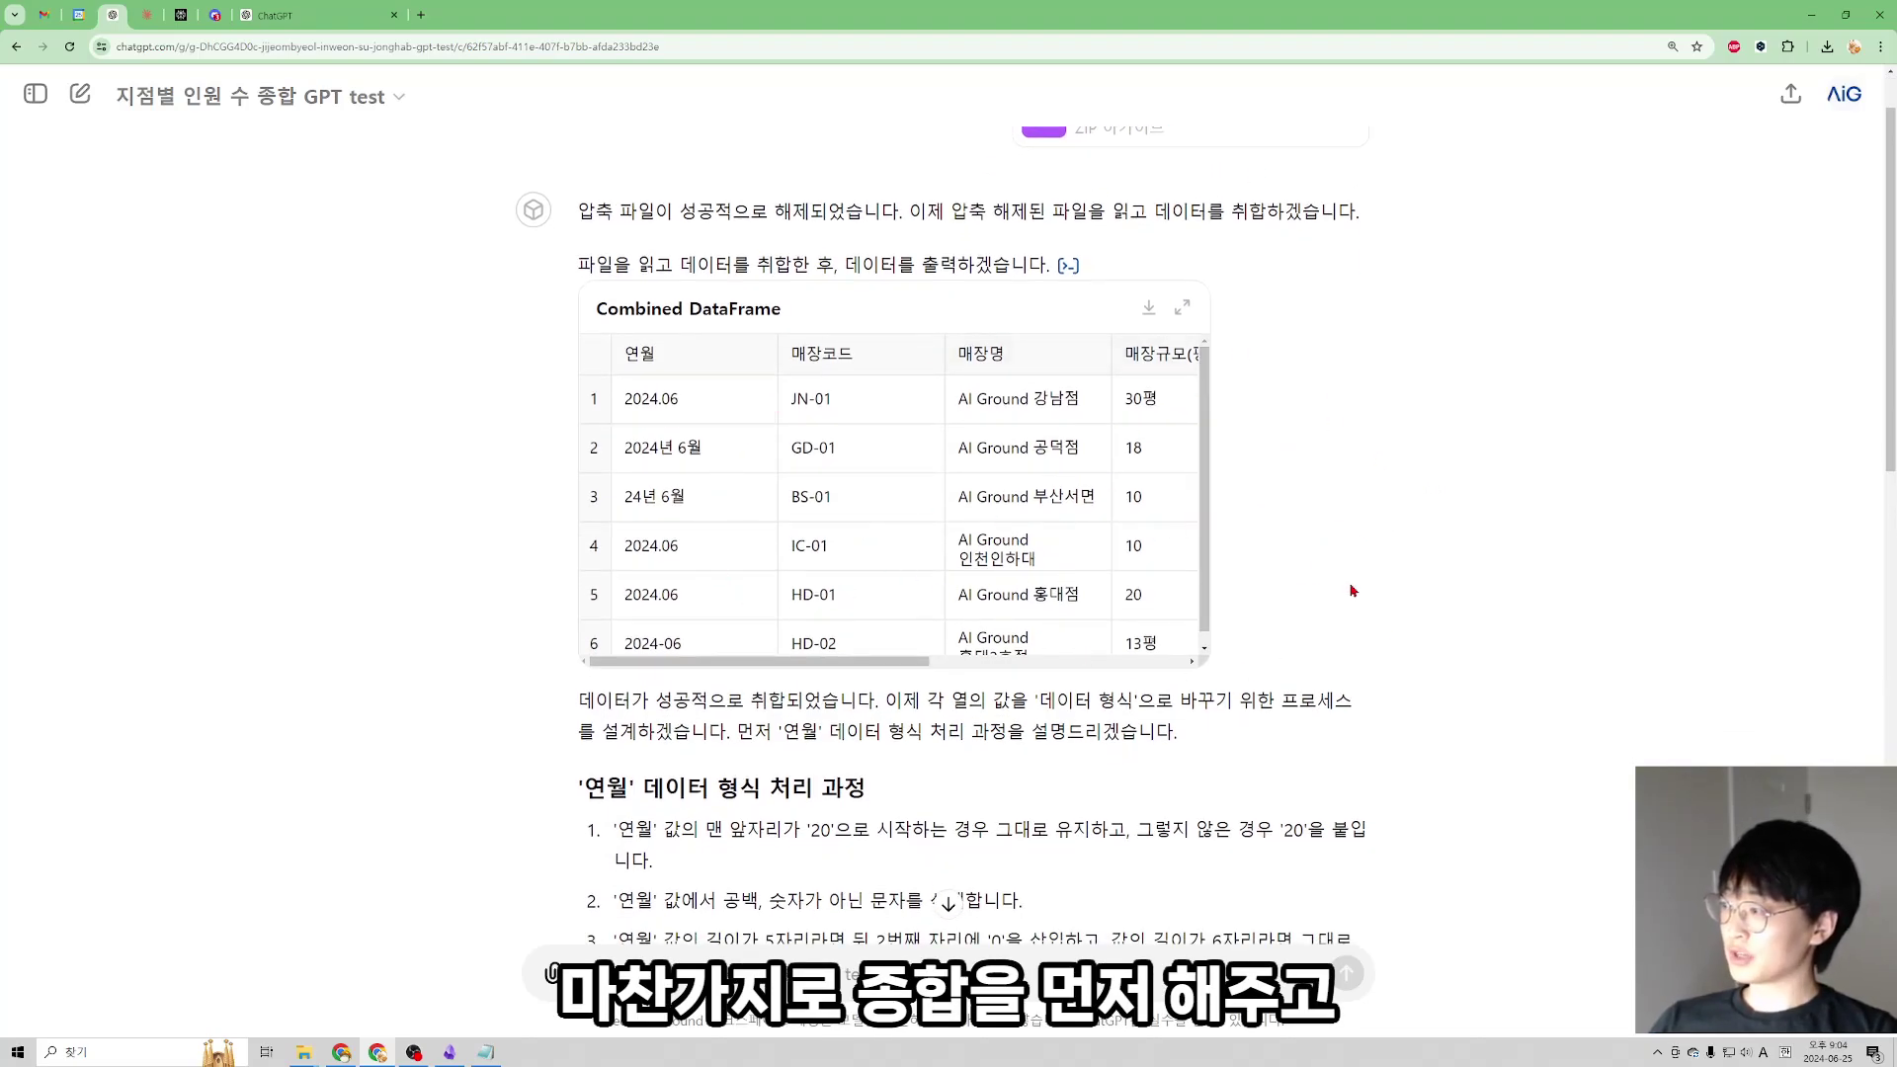
{"action": "scroll", "coordinate": [1378, 640], "scroll_direction": "down", "scroll_amount": 2}
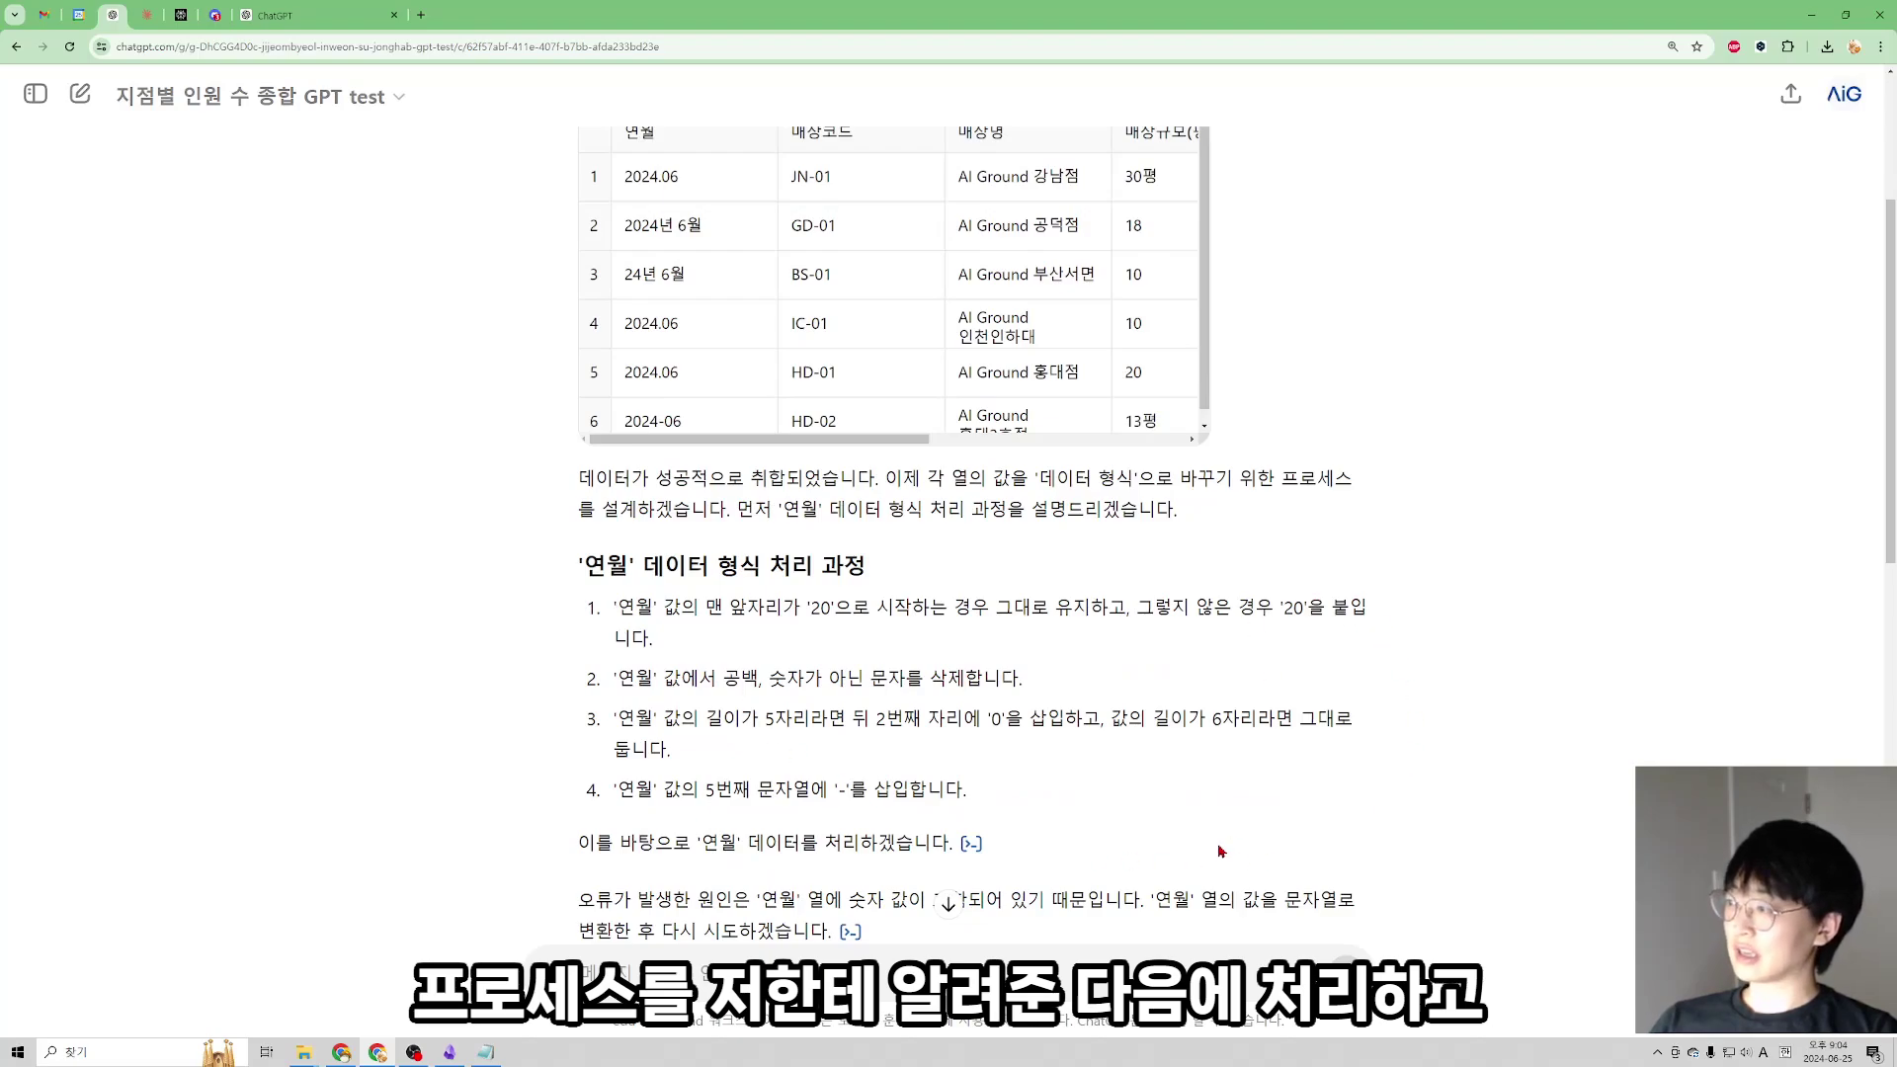
{"action": "scroll", "coordinate": [1486, 683], "scroll_direction": "down", "scroll_amount": 6}
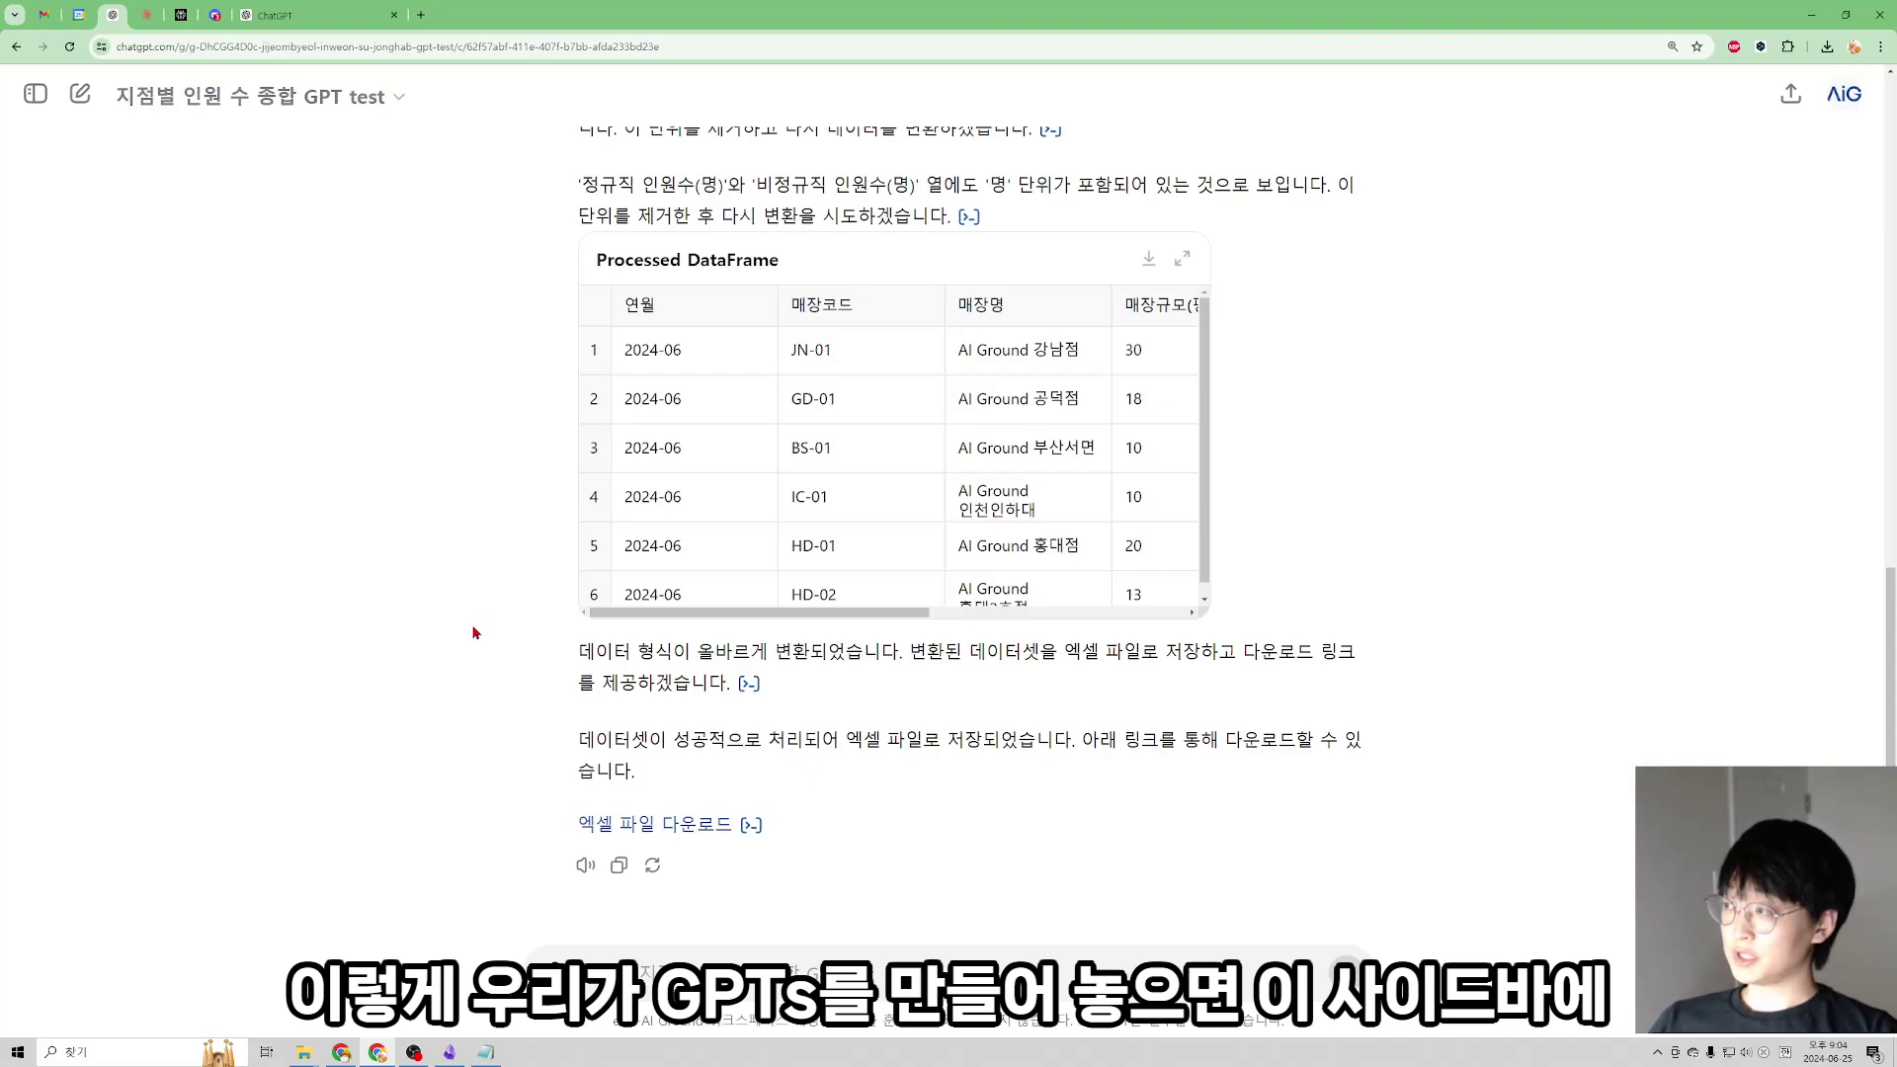
- Open '지점별 인원 수 종합 GPT test' from the expanded list of GPTs and attach headcount.zip to its message
{"action": "left_click", "coordinate": [36, 94]}
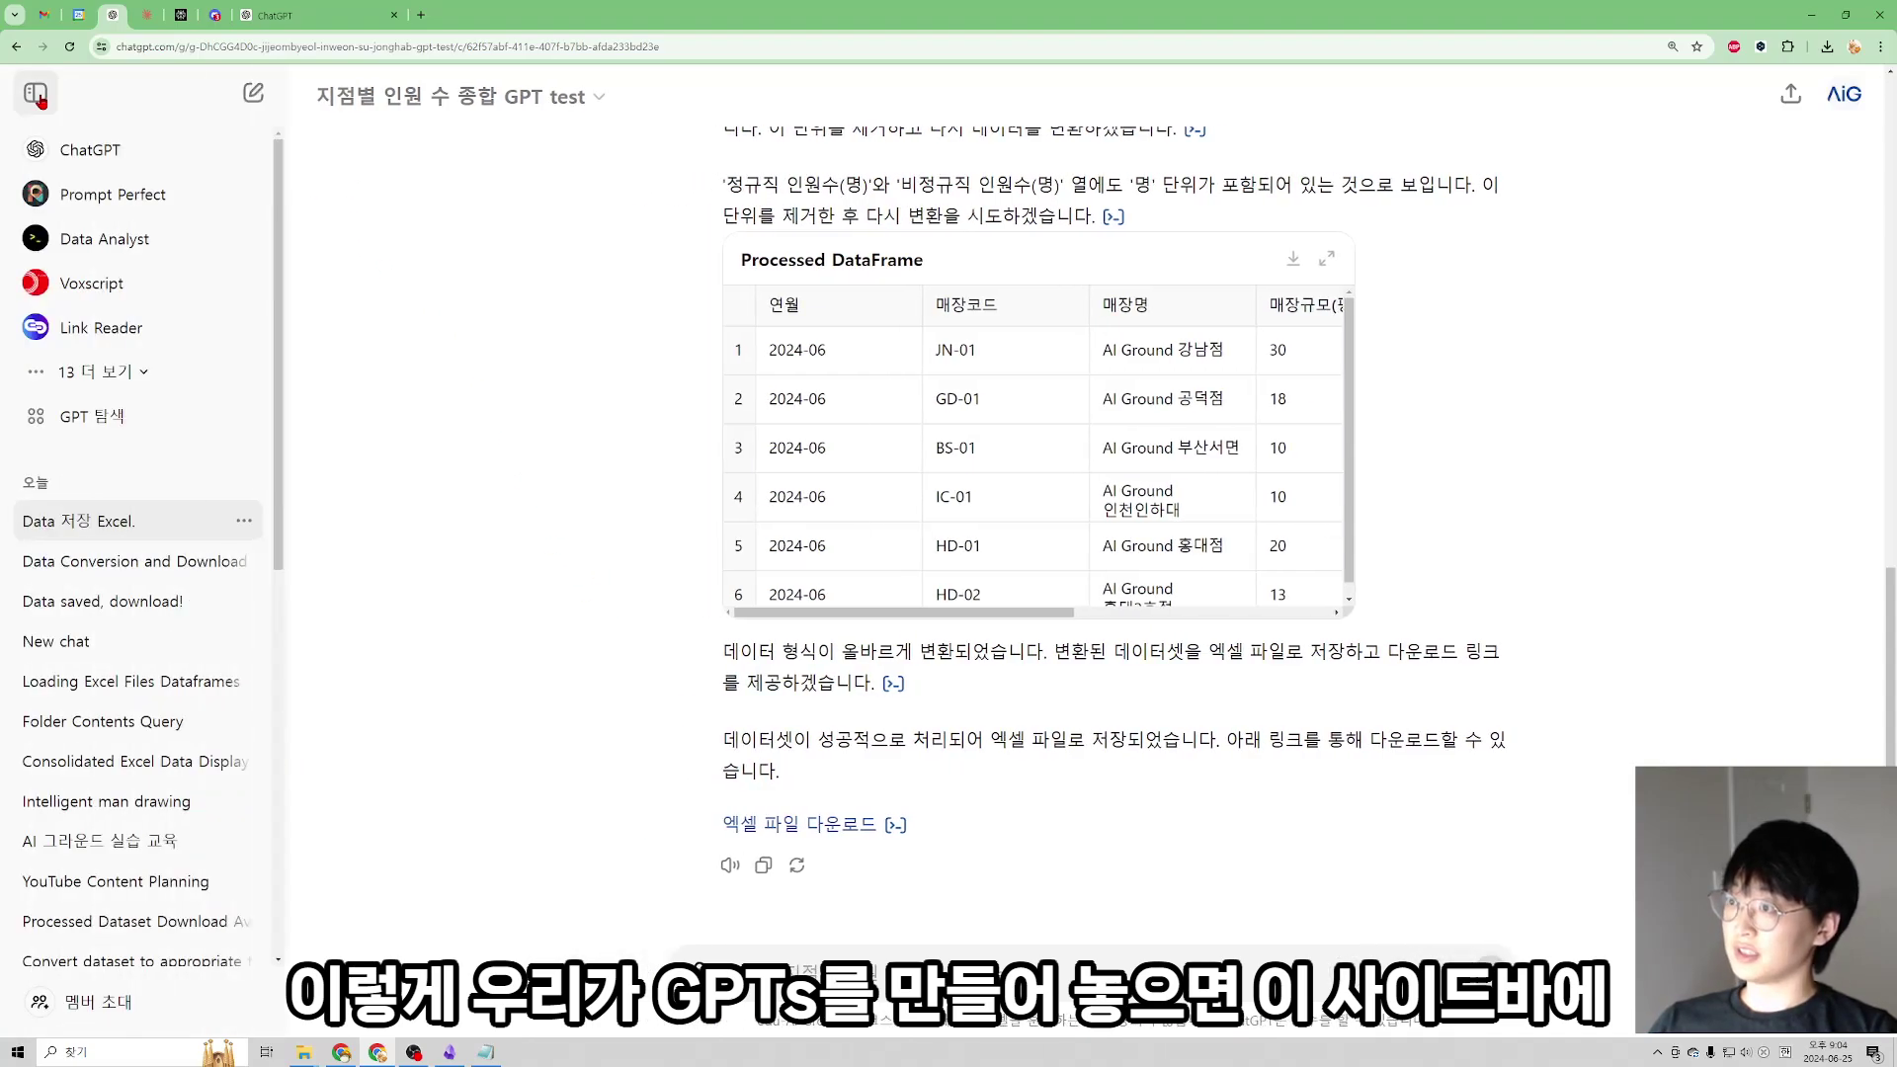
{"action": "left_click", "coordinate": [116, 376]}
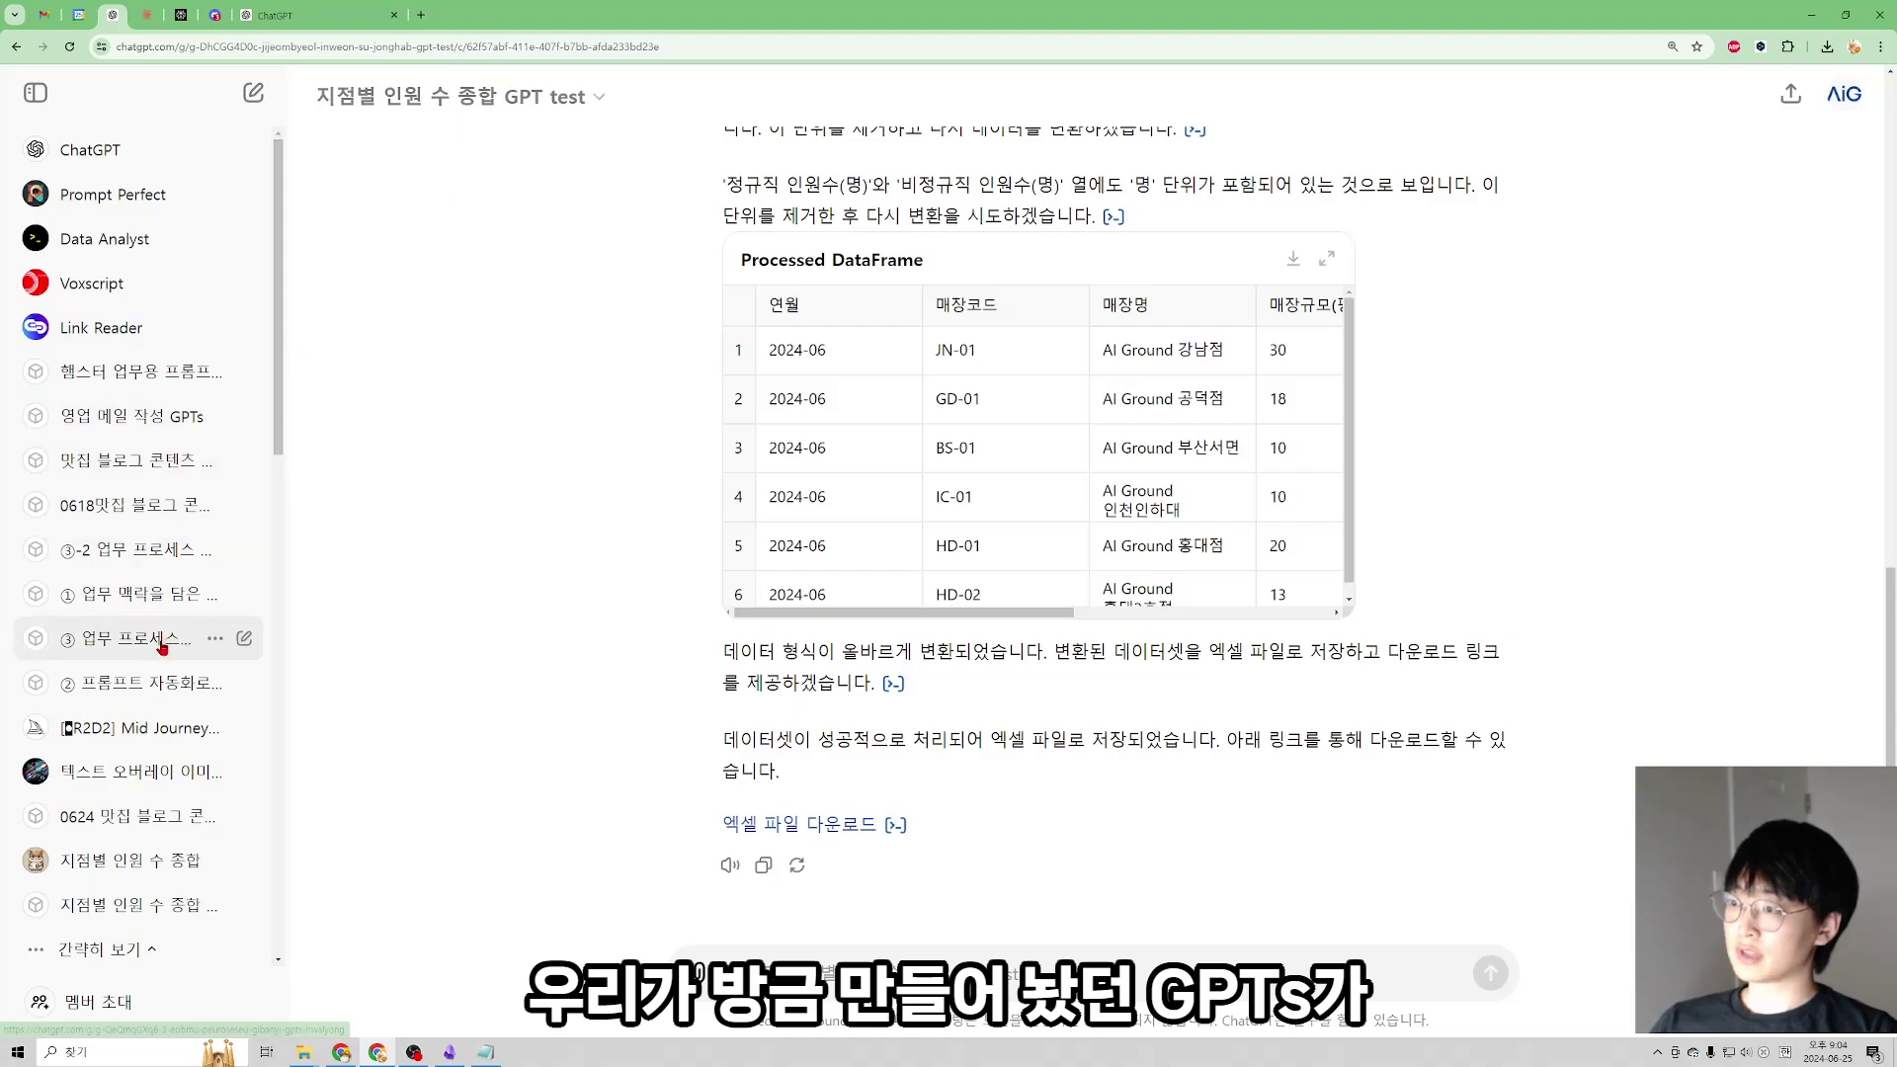
{"action": "scroll", "coordinate": [179, 734], "scroll_direction": "down", "scroll_amount": 1}
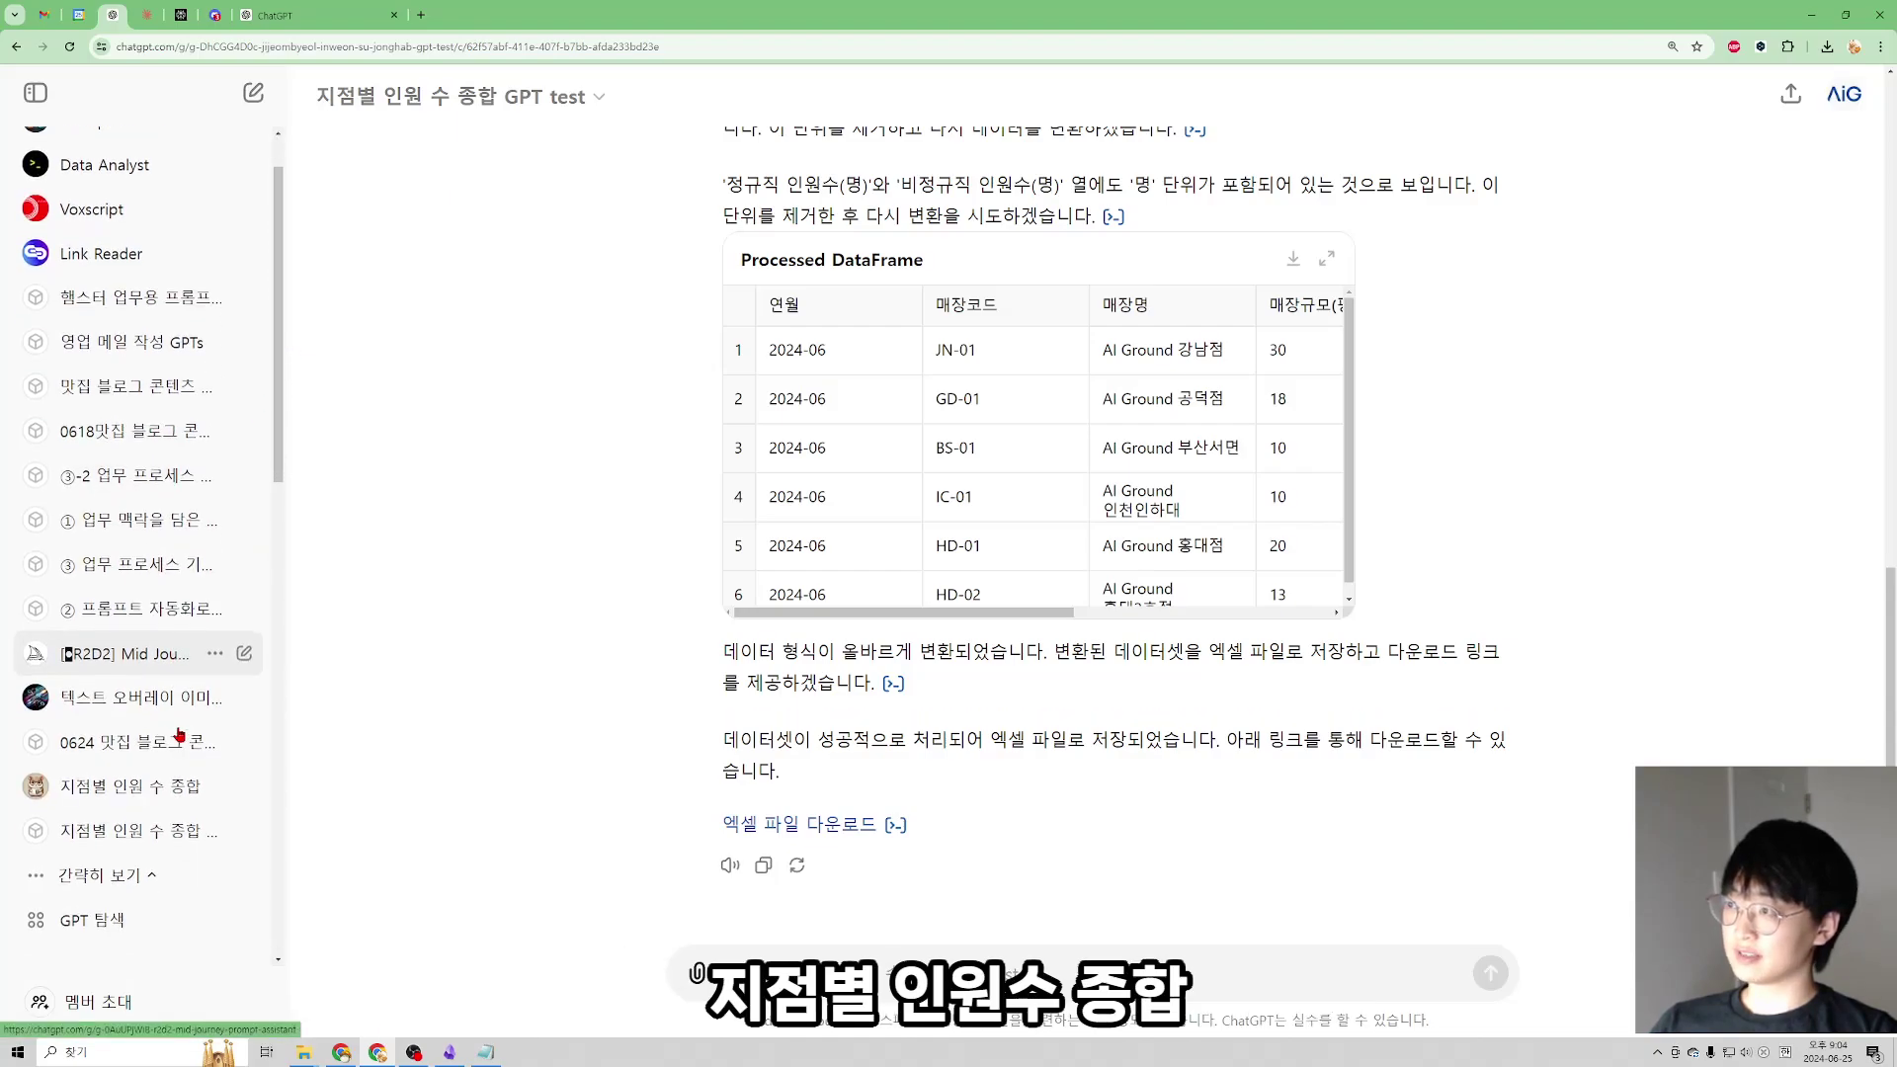
{"action": "left_click", "coordinate": [158, 844]}
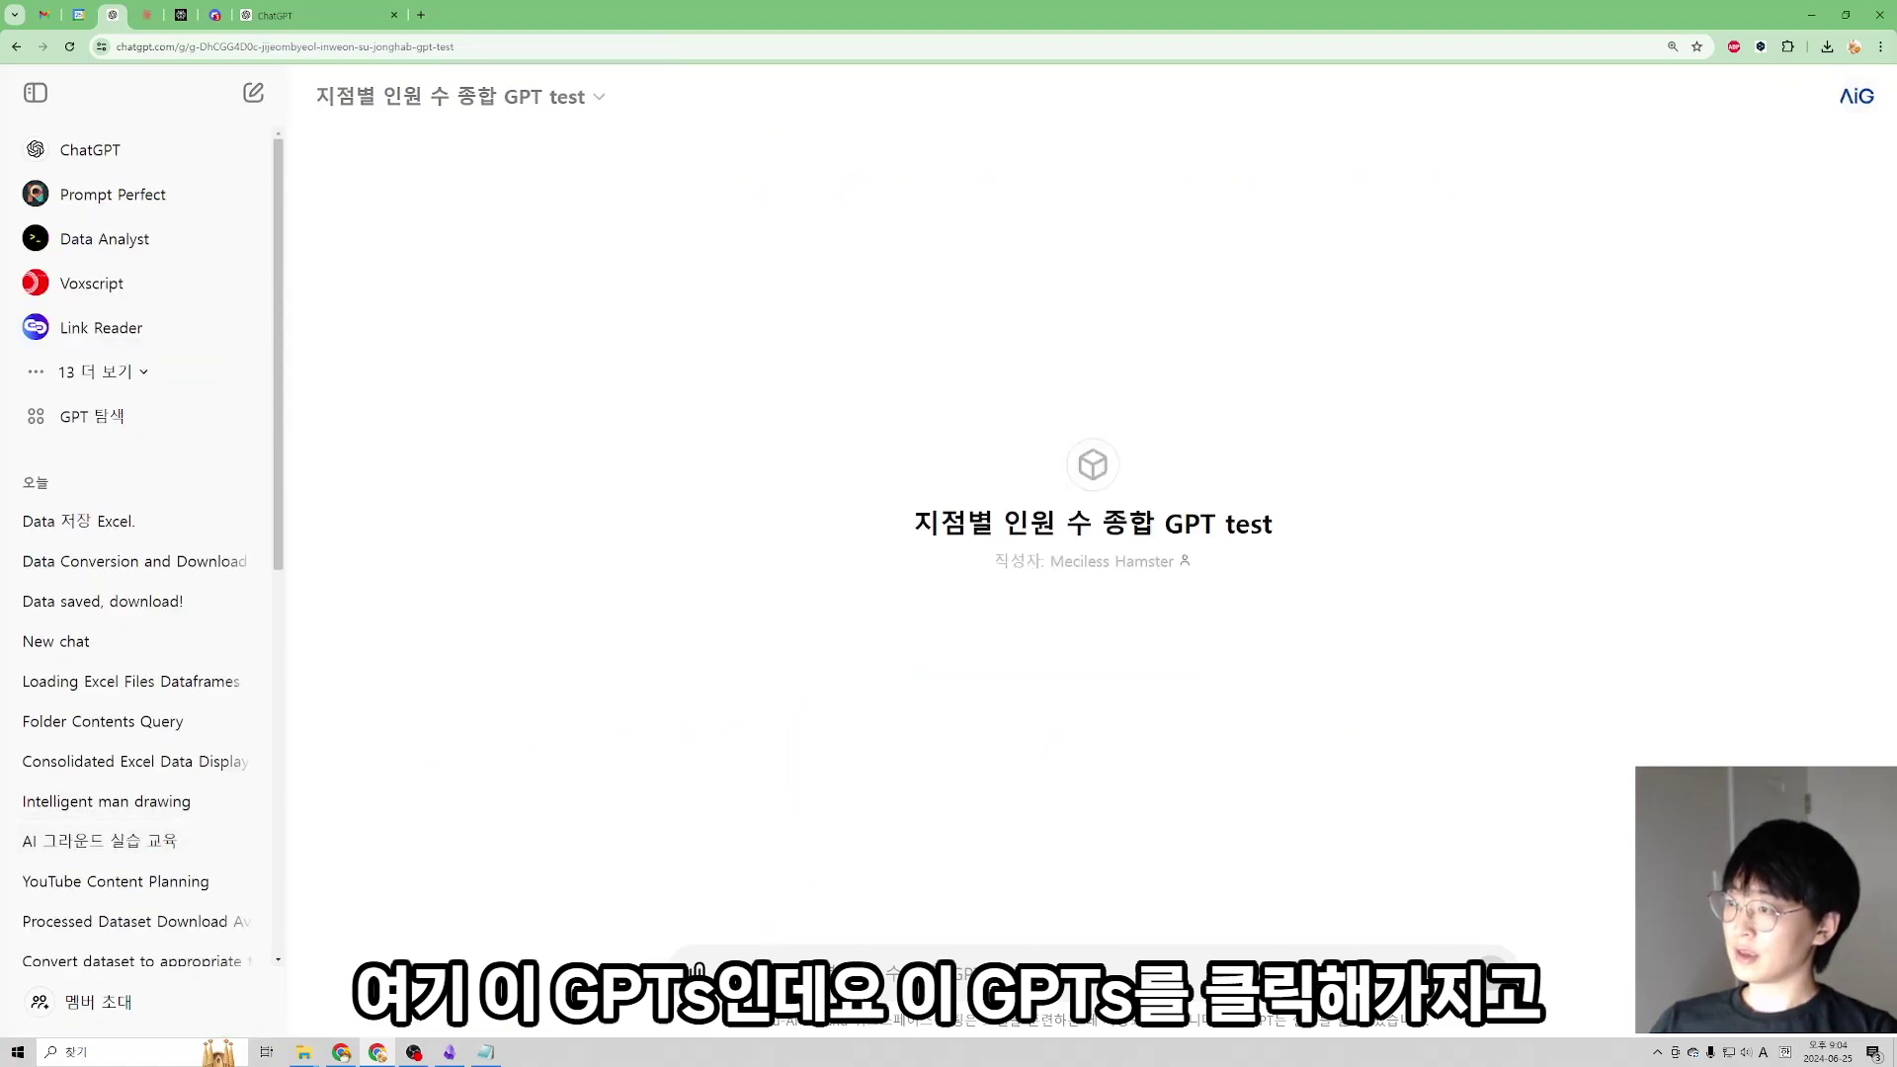
{"action": "mouse_move", "coordinate": [303, 1052]}
{"action": "left_click", "coordinate": [251, 1012]}
{"action": "left_click_drag", "start_coordinate": [300, 161], "coordinate": [1122, 763]}
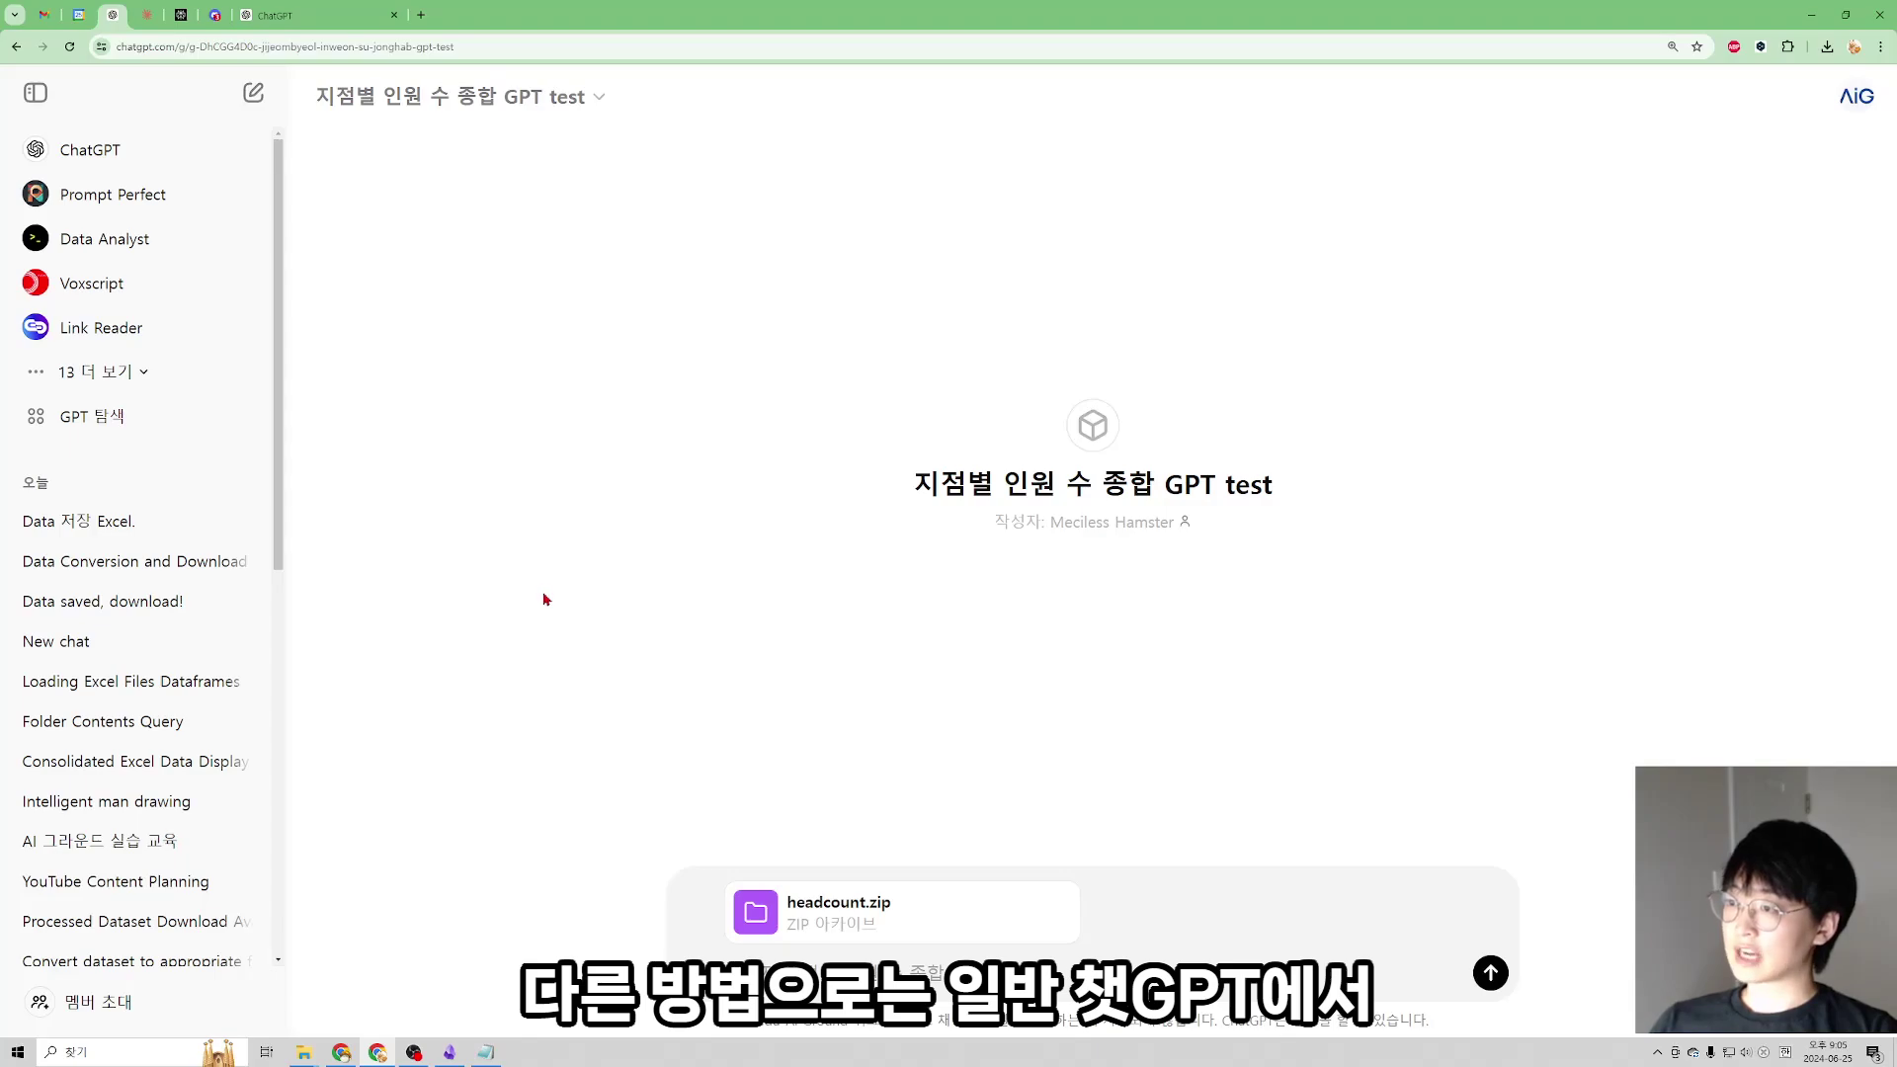
- Start a regular ChatGPT 4o chat, mention '지점별 인원 수 종합 GPT test' in the message and send headcount.zip to it
{"action": "left_click", "coordinate": [253, 92]}
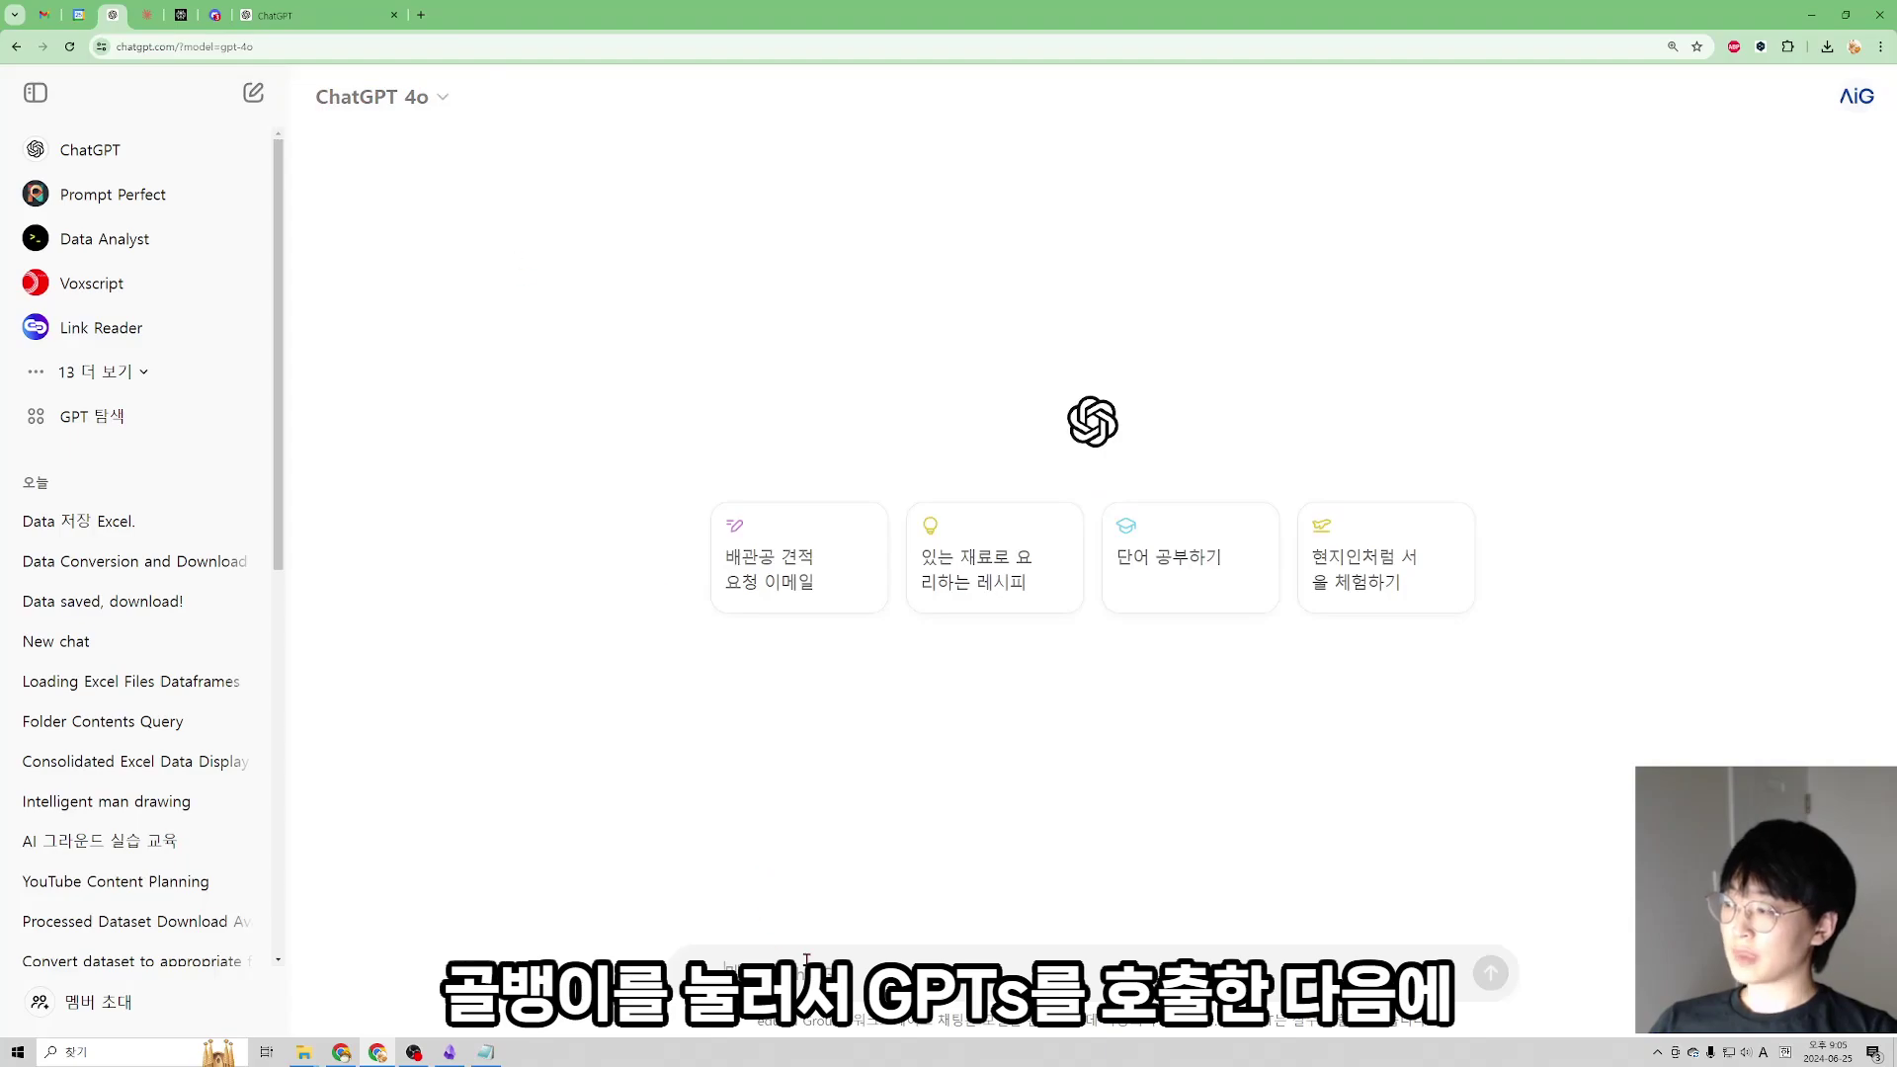
{"action": "type", "text": "@"}
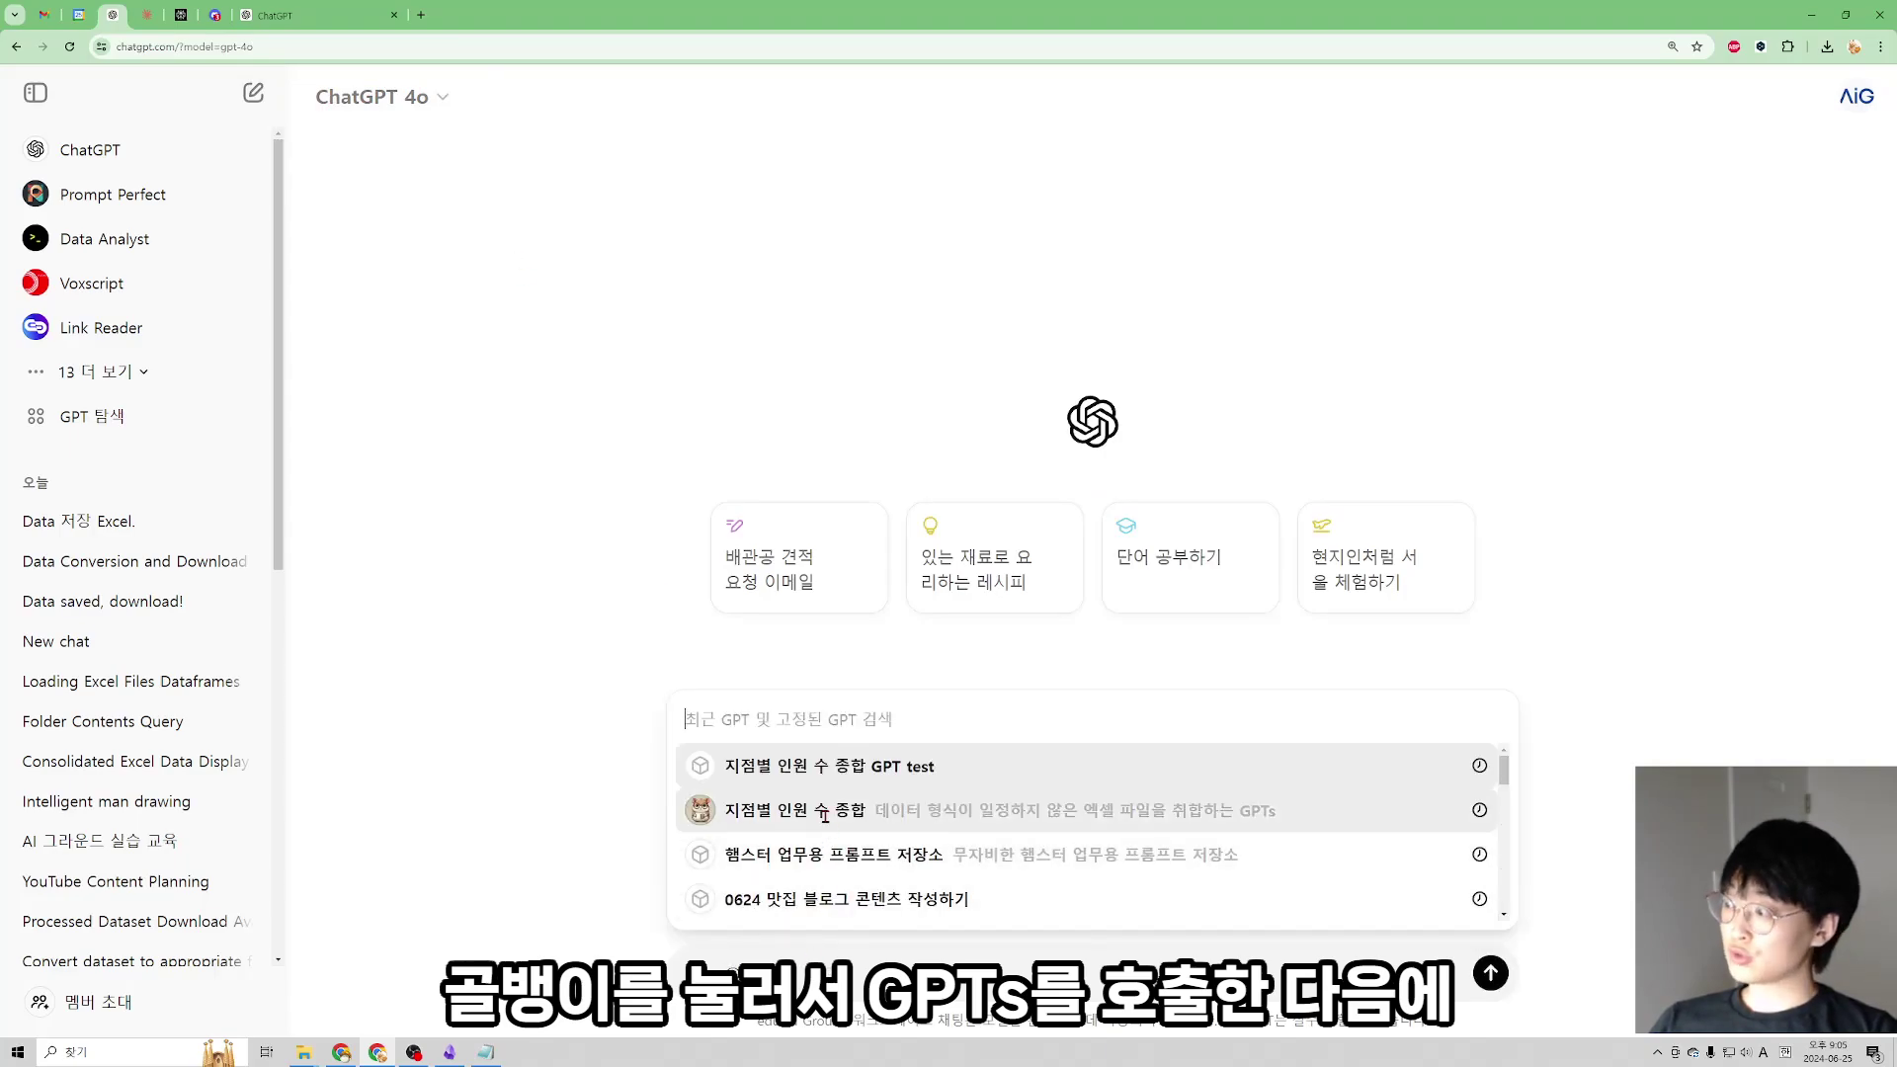
{"action": "left_click", "coordinate": [831, 766]}
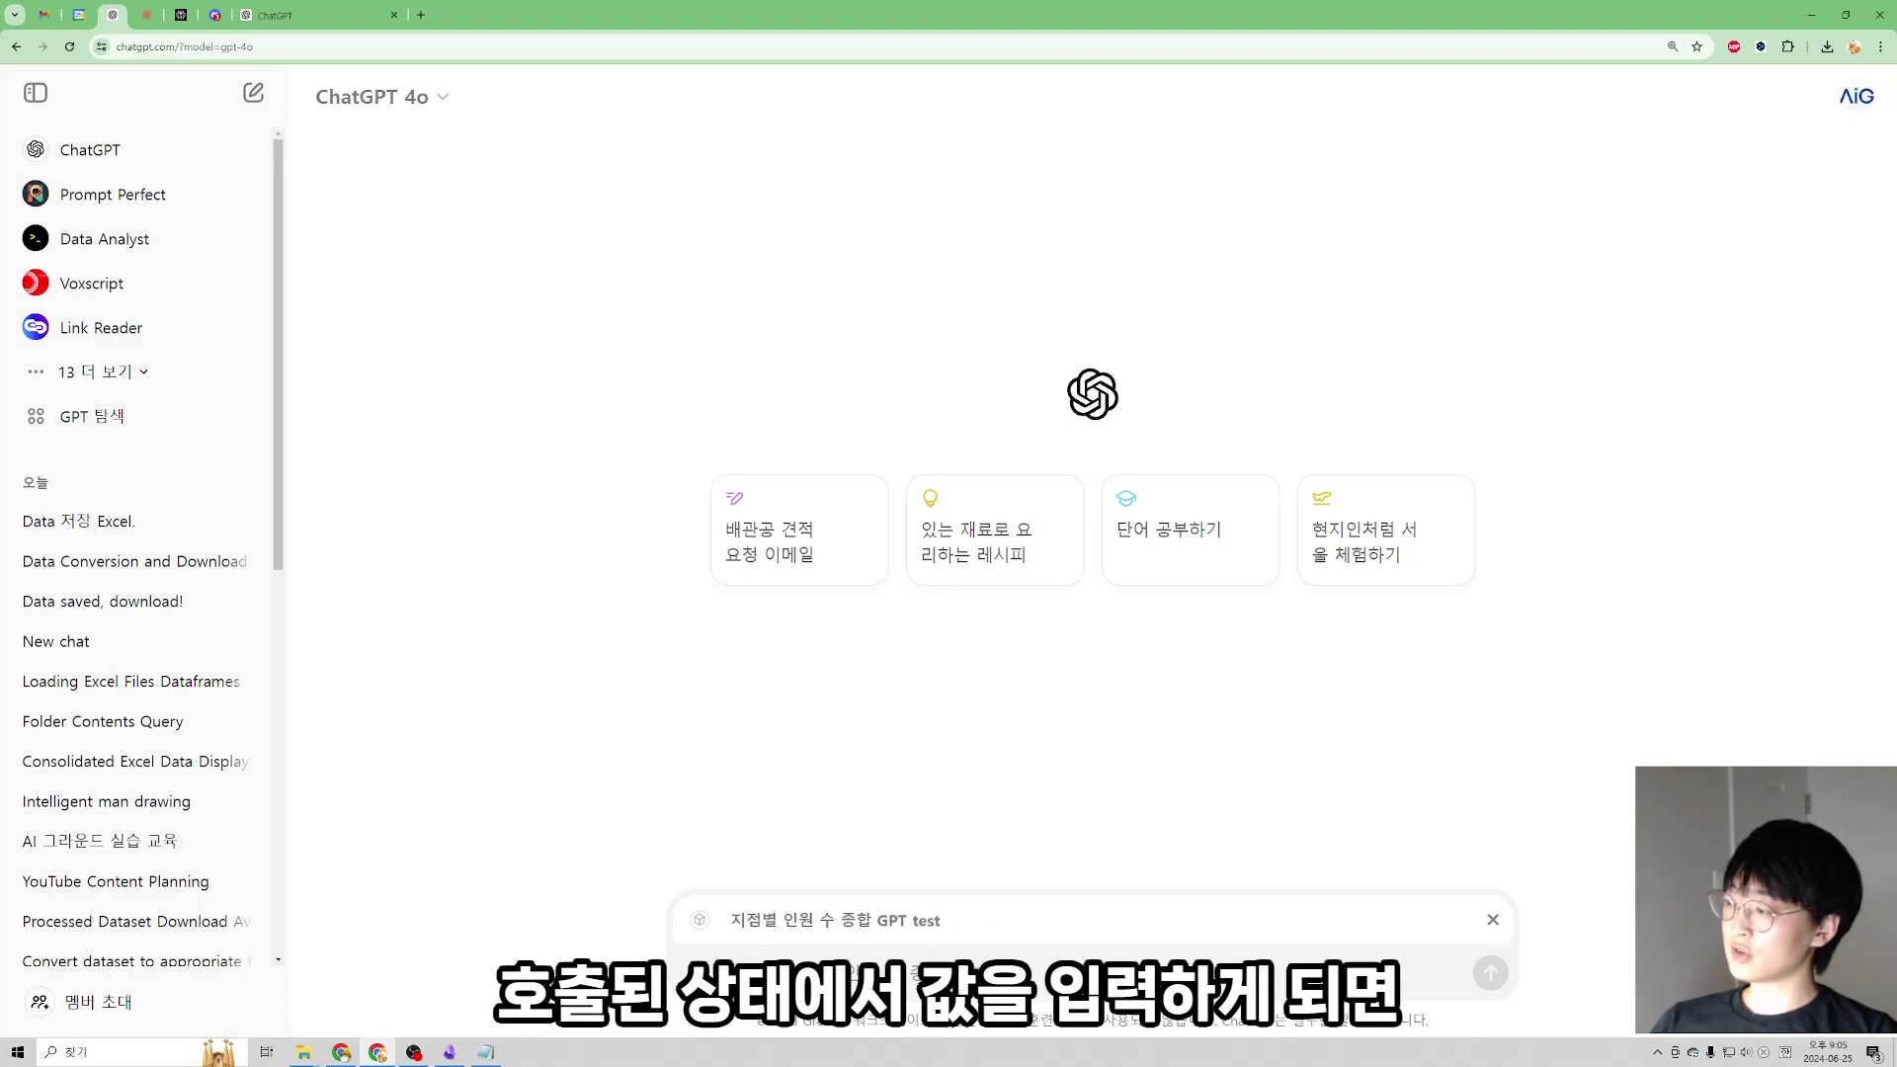
{"action": "mouse_move", "coordinate": [304, 1051]}
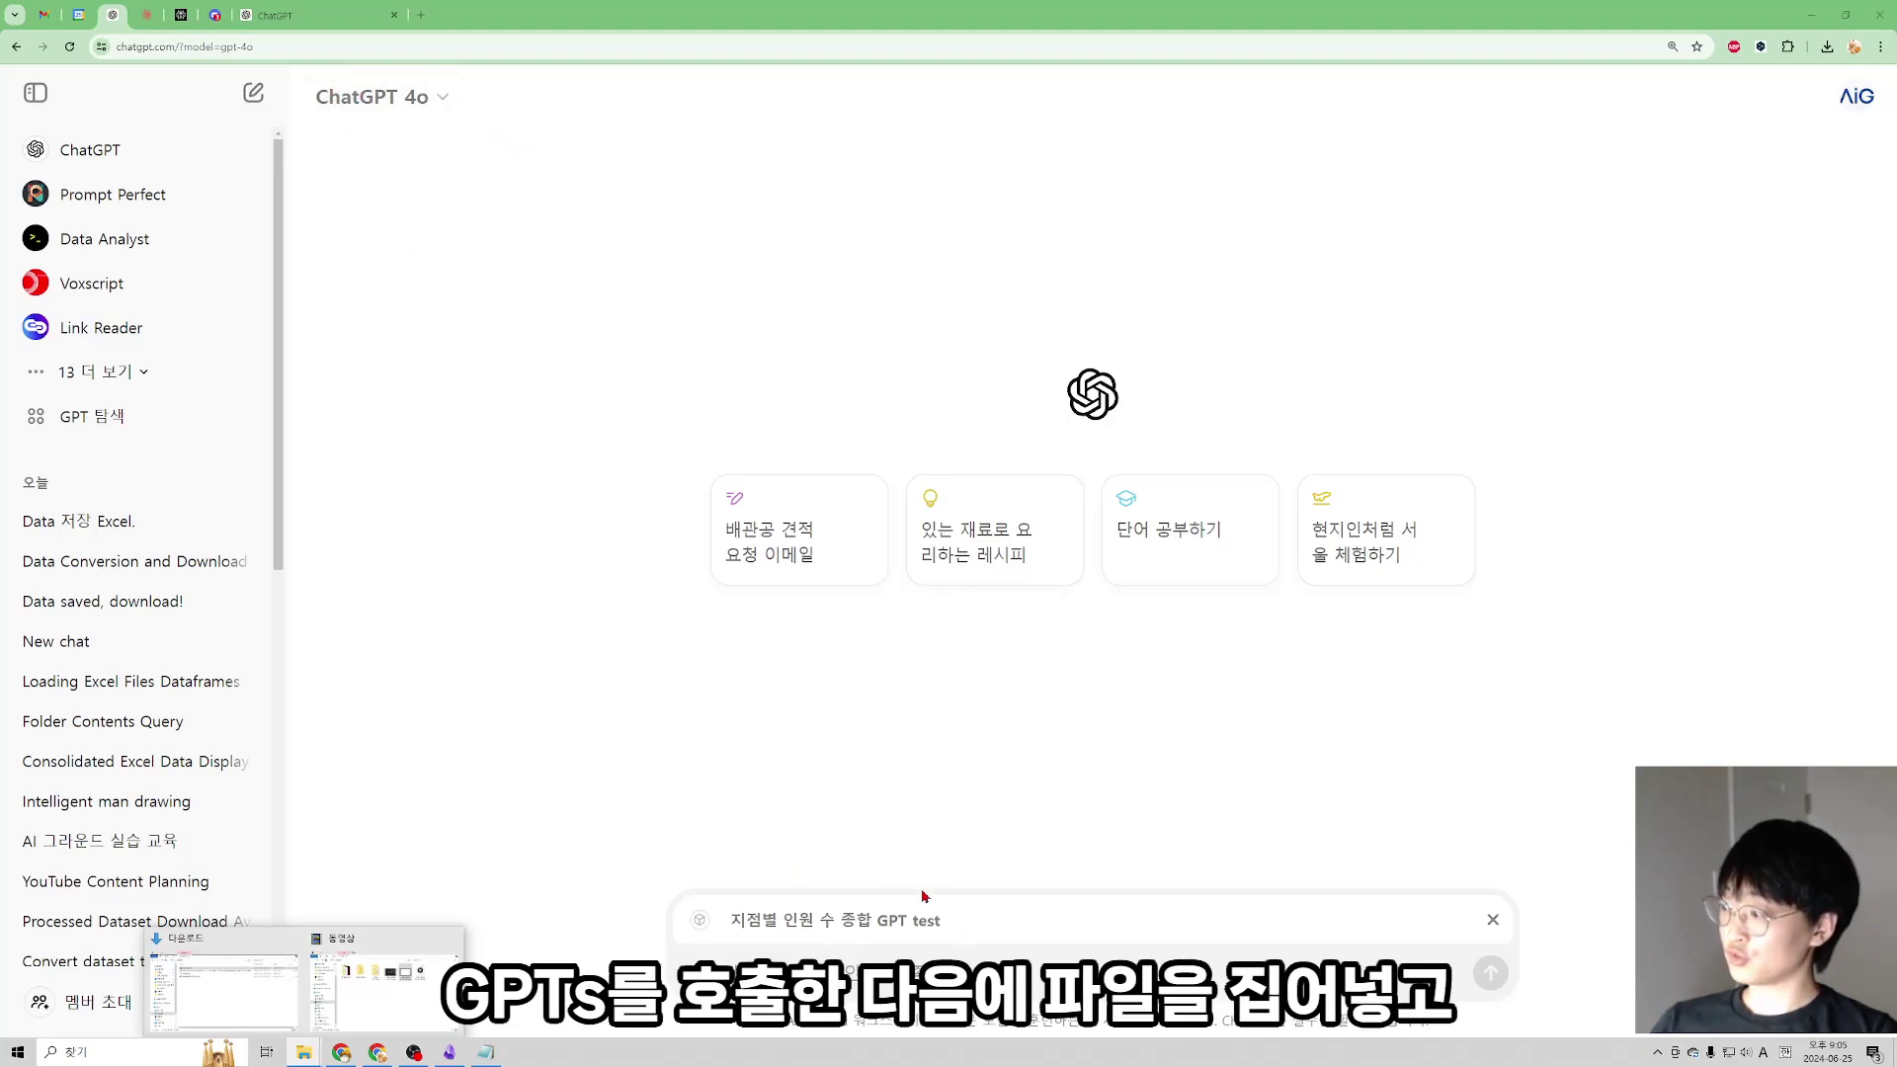
{"action": "left_click", "coordinate": [227, 983]}
{"action": "left_click_drag", "start_coordinate": [247, 161], "coordinate": [840, 672]}
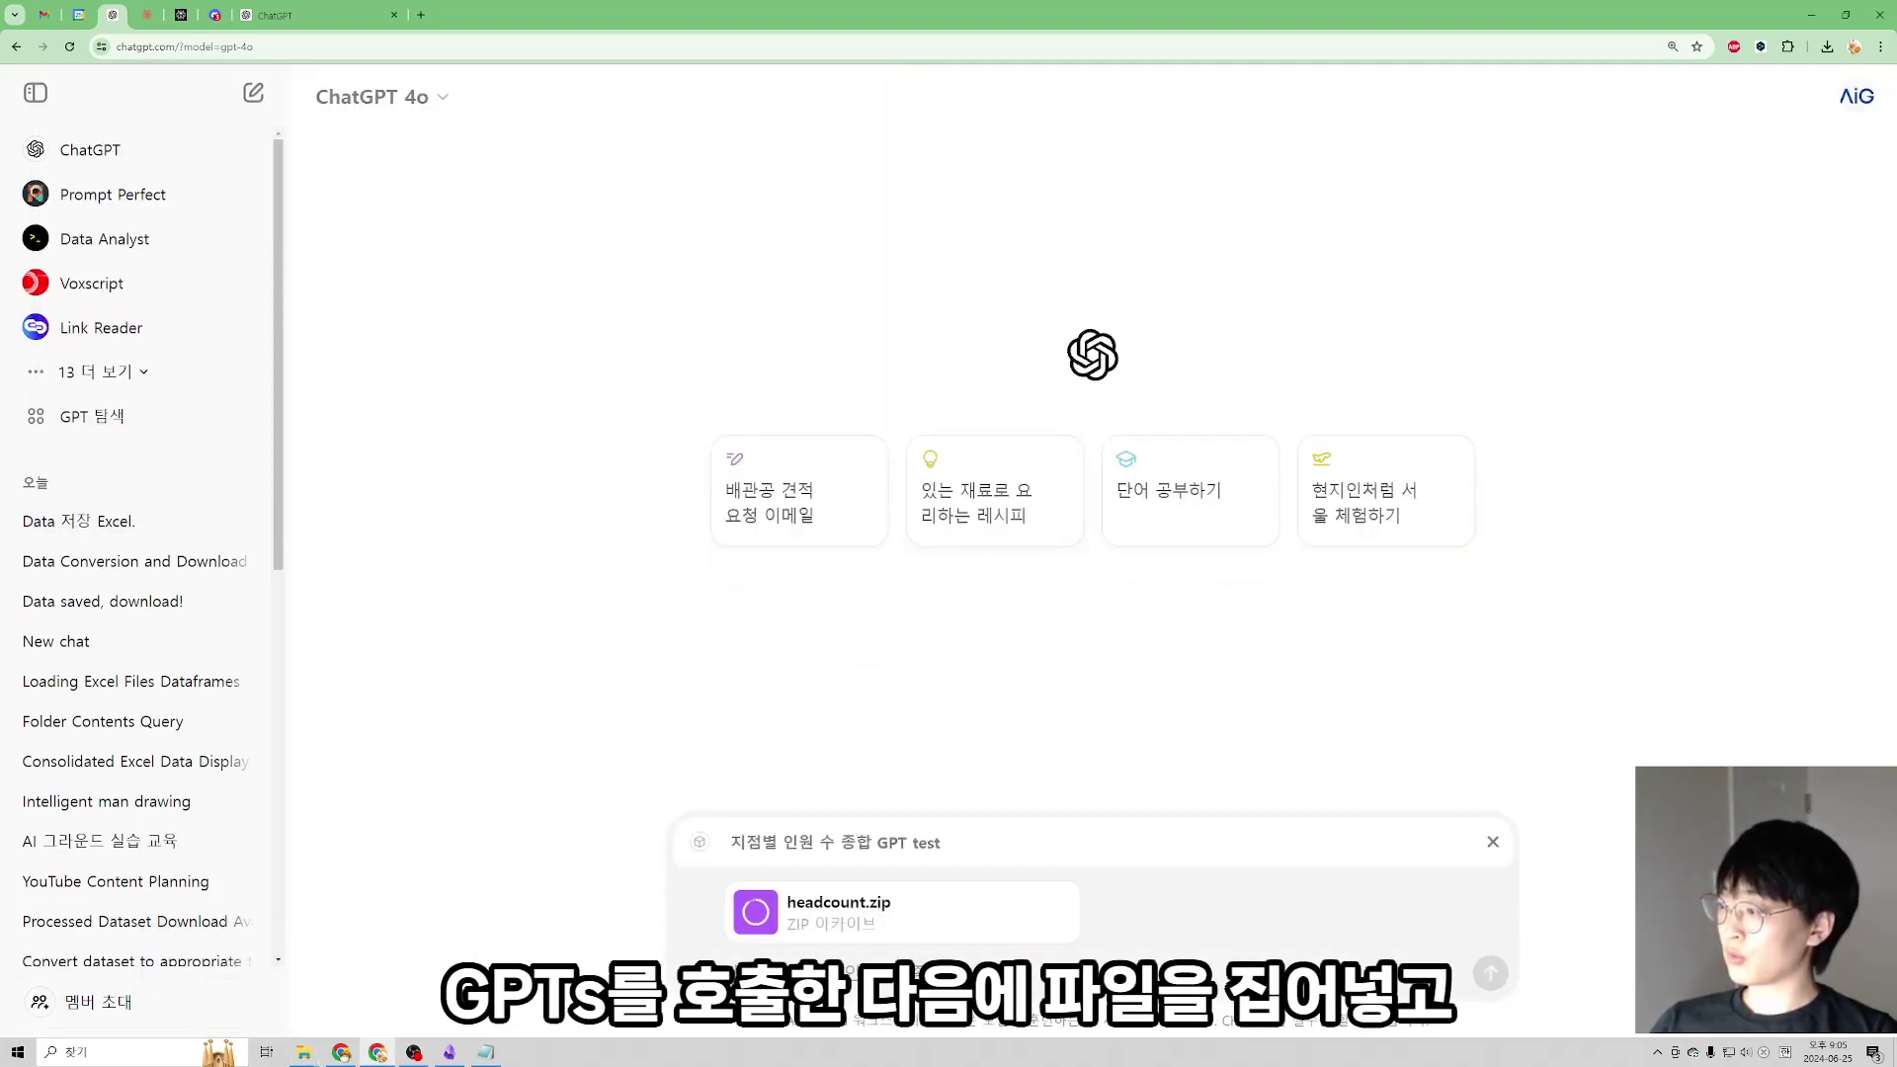
{"action": "key", "text": "Return"}
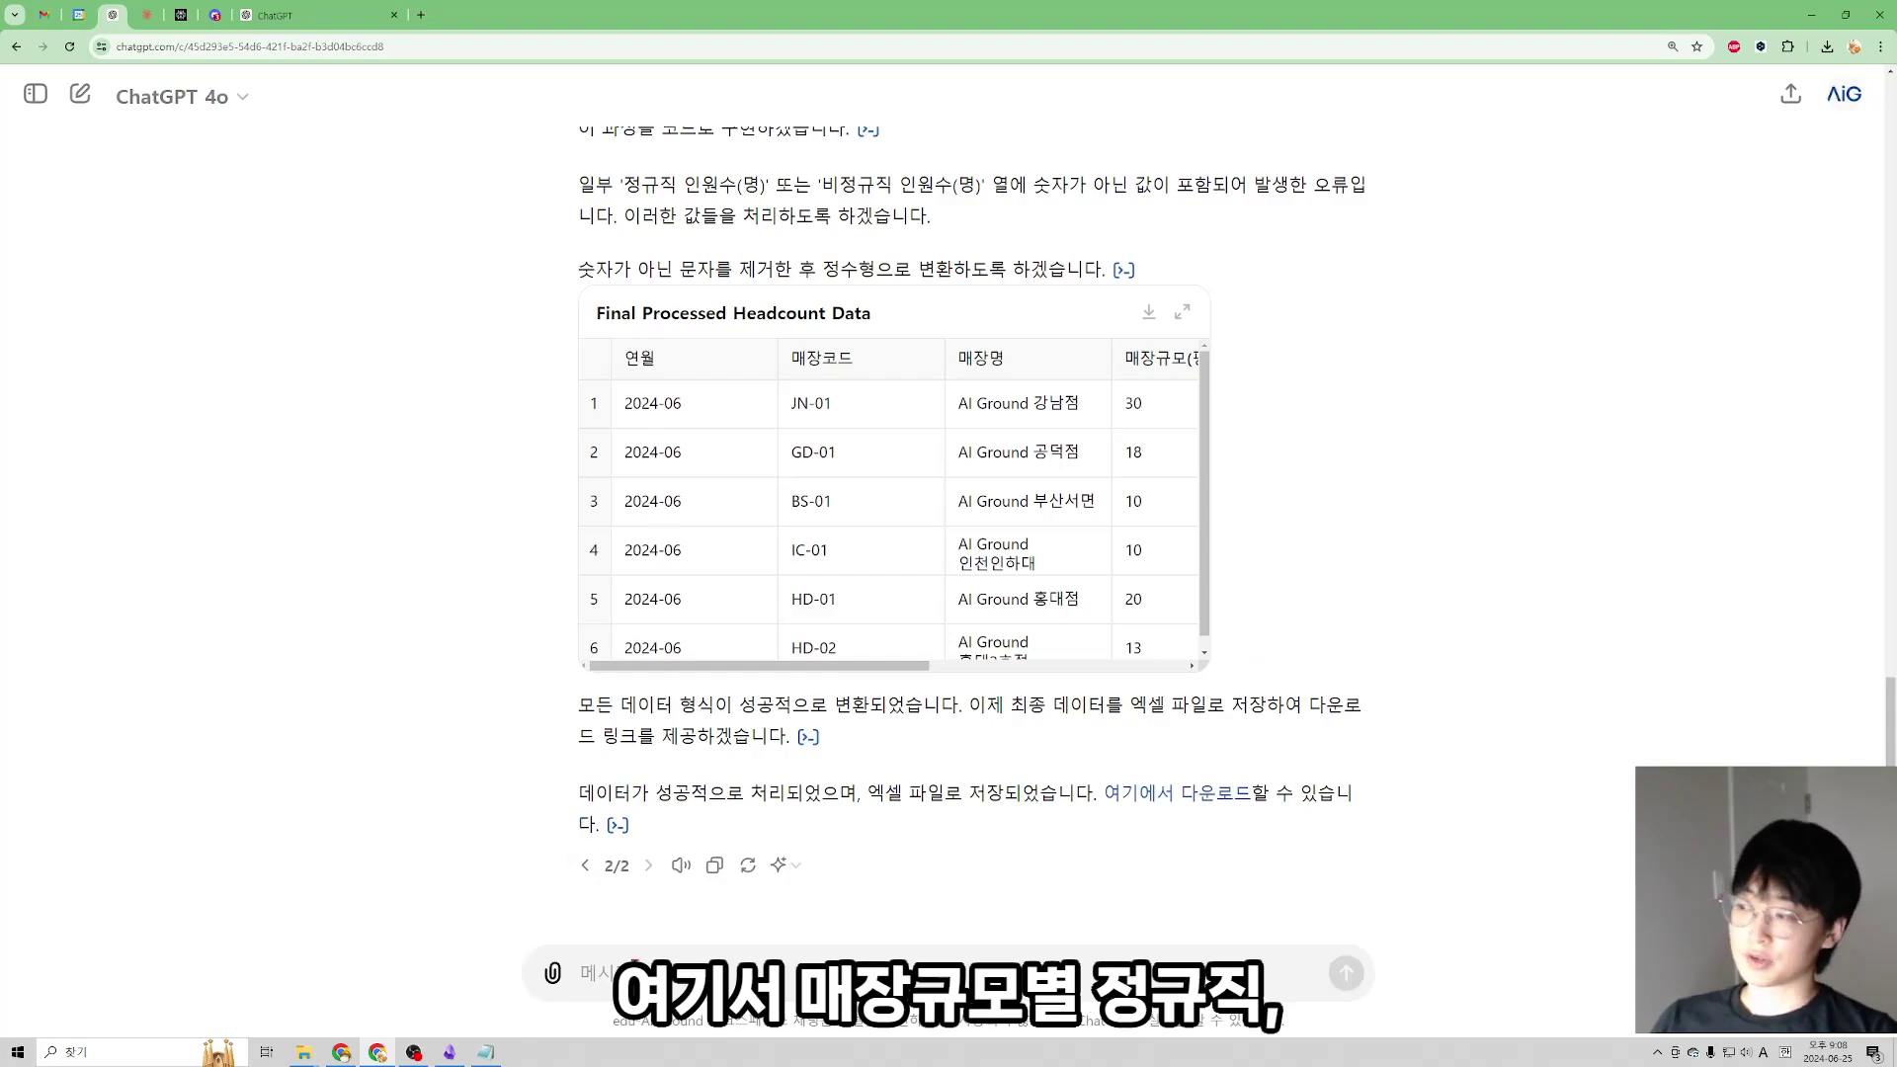
- Send the follow-up request '매장규모별 정규직, 비정규직 인원 수를 분석하고 시각화 해줘' and look over the chart
{"action": "key", "text": "Hangul"}
{"action": "type", "text": "매장"}
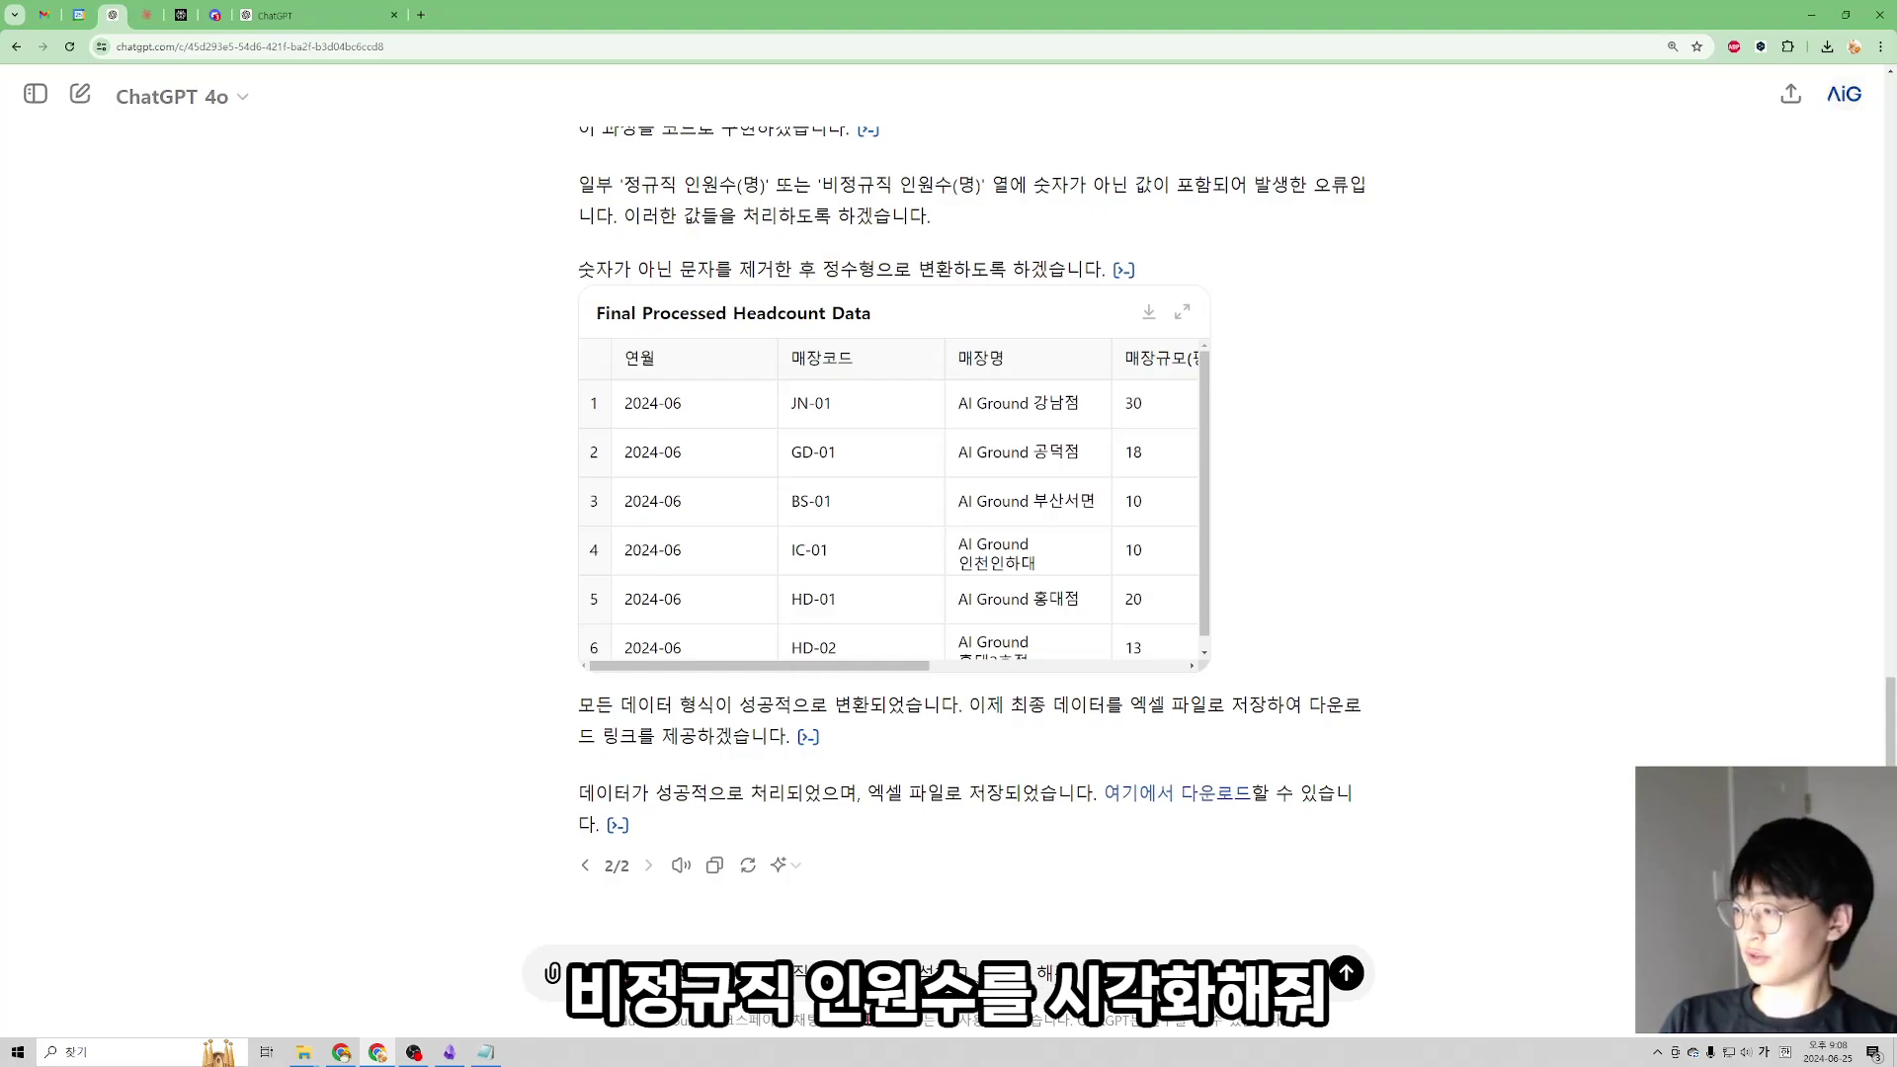
{"action": "key", "text": "Return"}
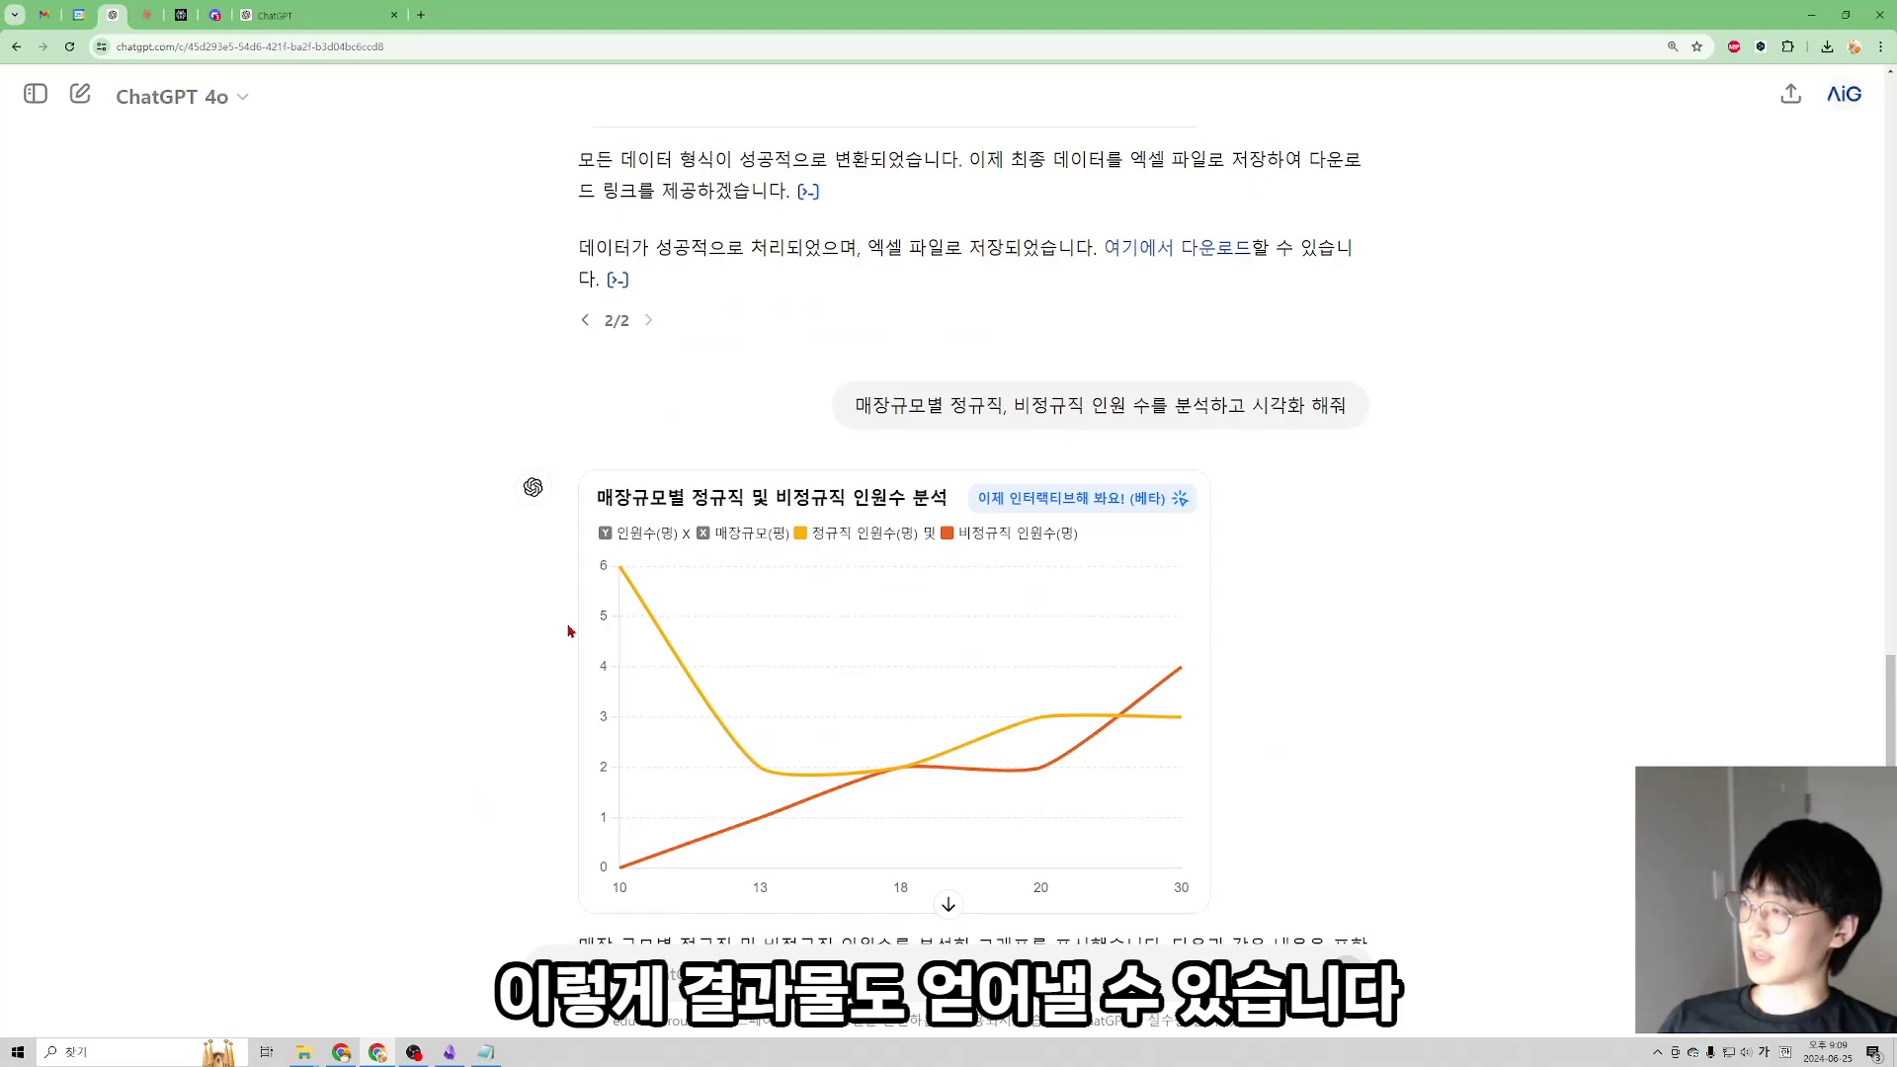
{"action": "scroll", "coordinate": [570, 633], "scroll_direction": "down", "scroll_amount": 2}
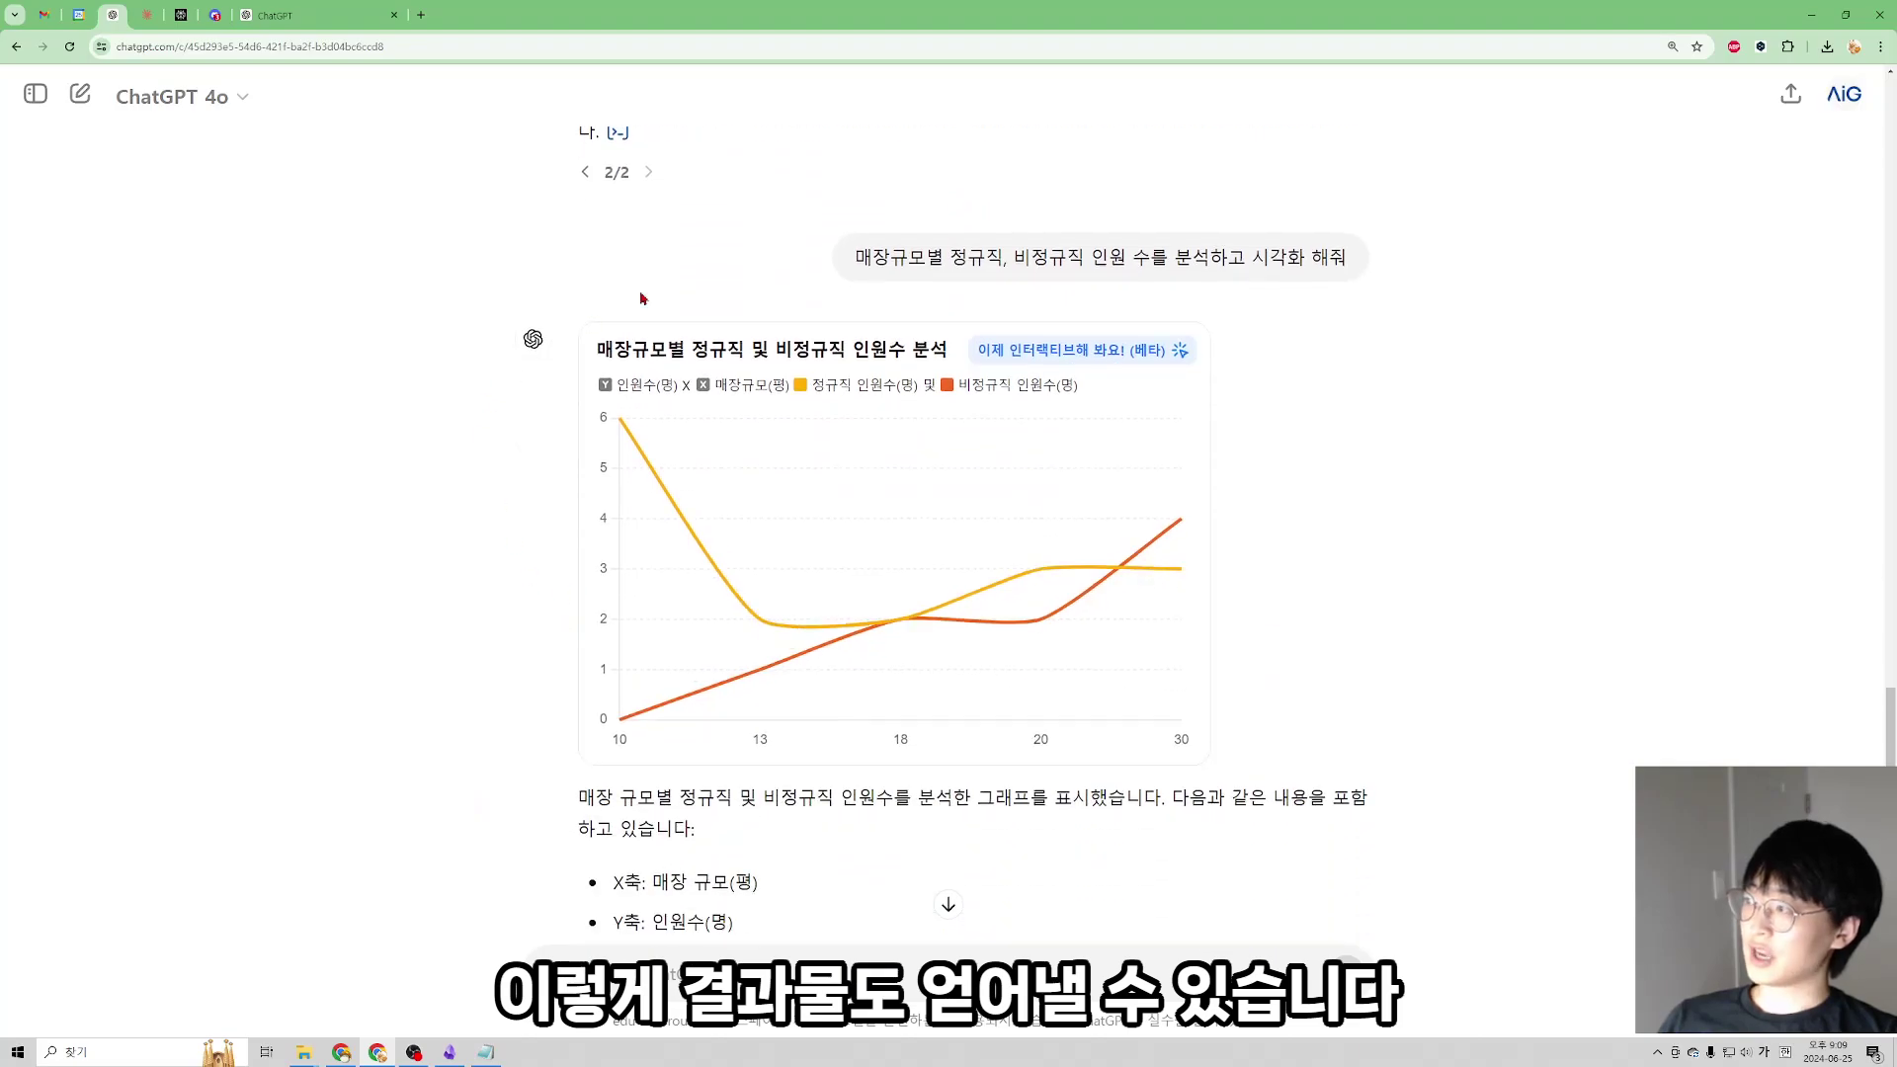